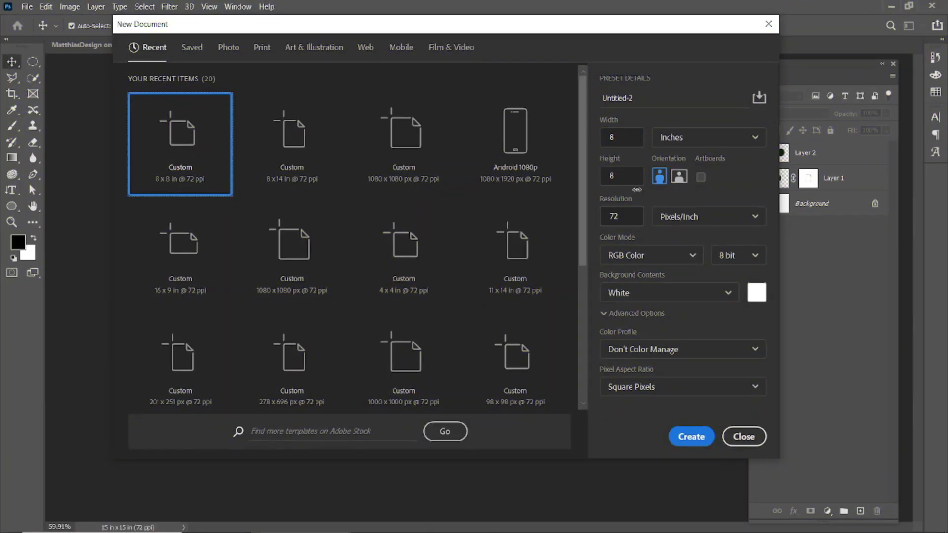
# - Keep inches as the size unit for the 8 × 14 in, 72 ppi document
pyautogui.click(747, 141)
pyautogui.click(670, 181)
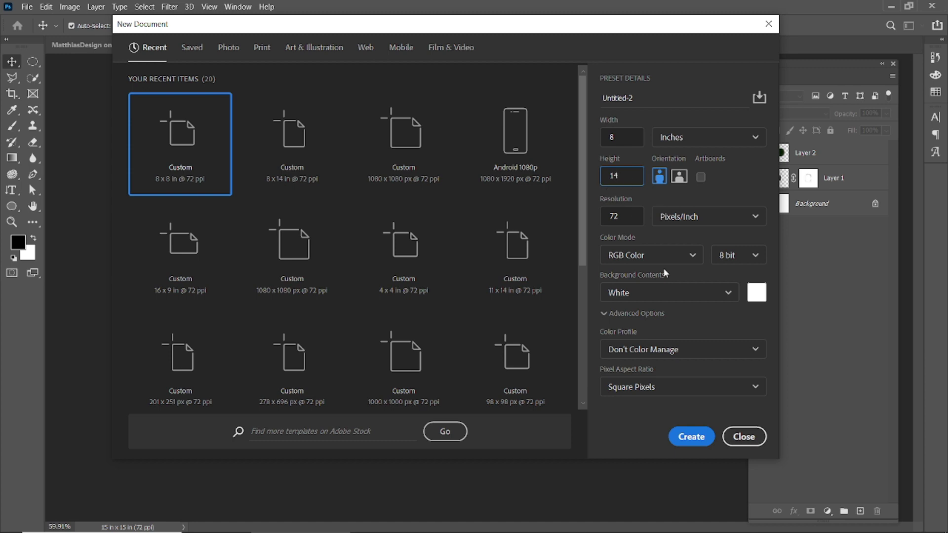
# - Create the document, dock the Layers panel and place albino-texture.jpg as an embedded image
pyautogui.click(691, 437)
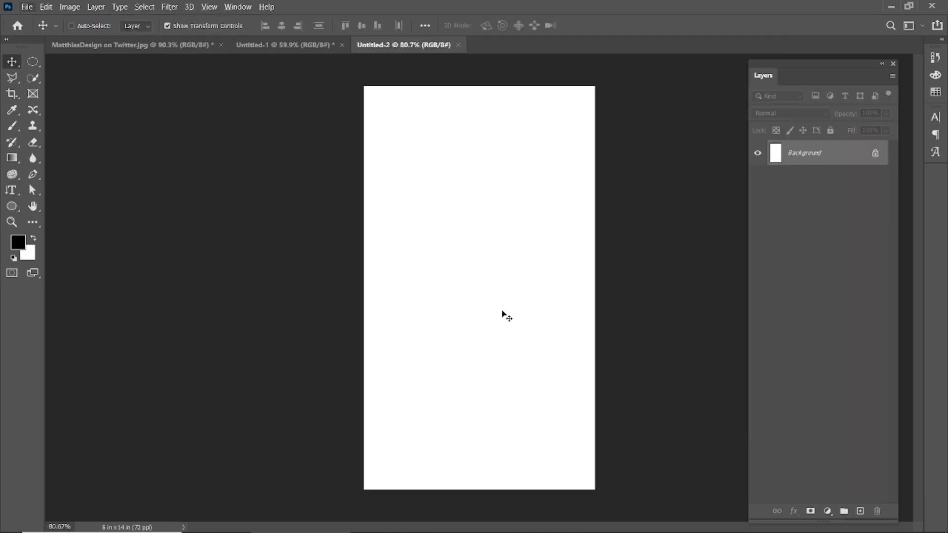
pyautogui.scroll(2, 501, 316)
pyautogui.moveTo(832, 64); pyautogui.dragTo(876, 45)
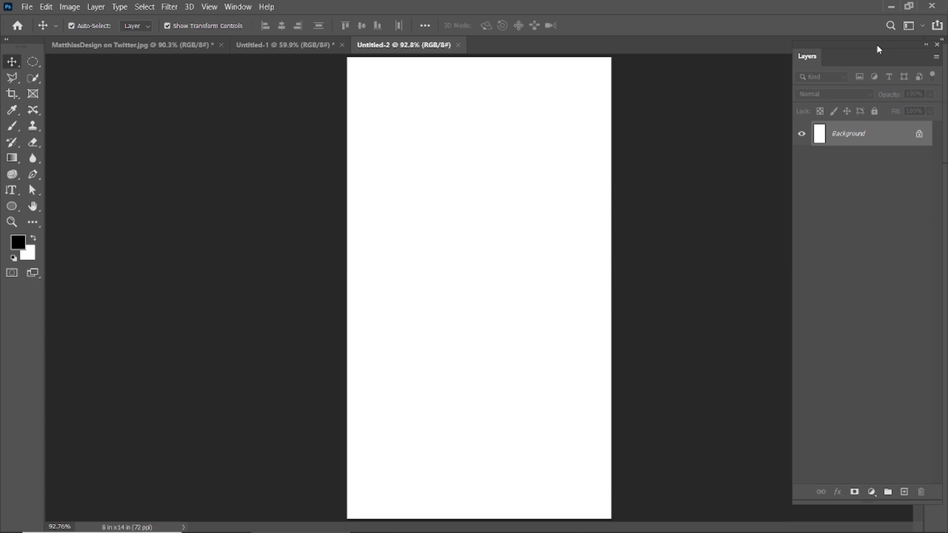
pyautogui.click(27, 7)
pyautogui.click(59, 240)
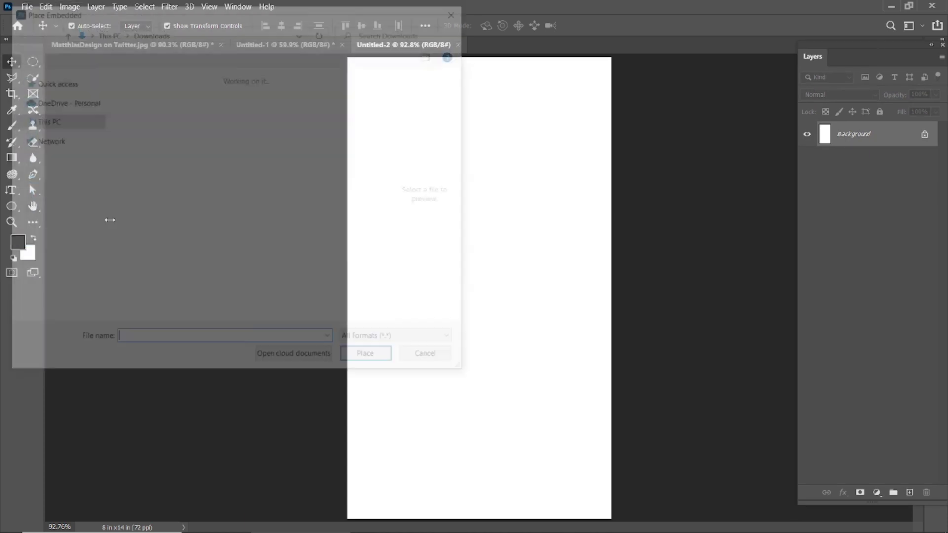
pyautogui.scroll(-2, 220, 207)
pyautogui.scroll(-2, 221, 208)
pyautogui.doubleClick(229, 269)
# - Rotate the texture 90° and enlarge it to cover the canvas
pyautogui.moveTo(637, 373); pyautogui.dragTo(398, 450)
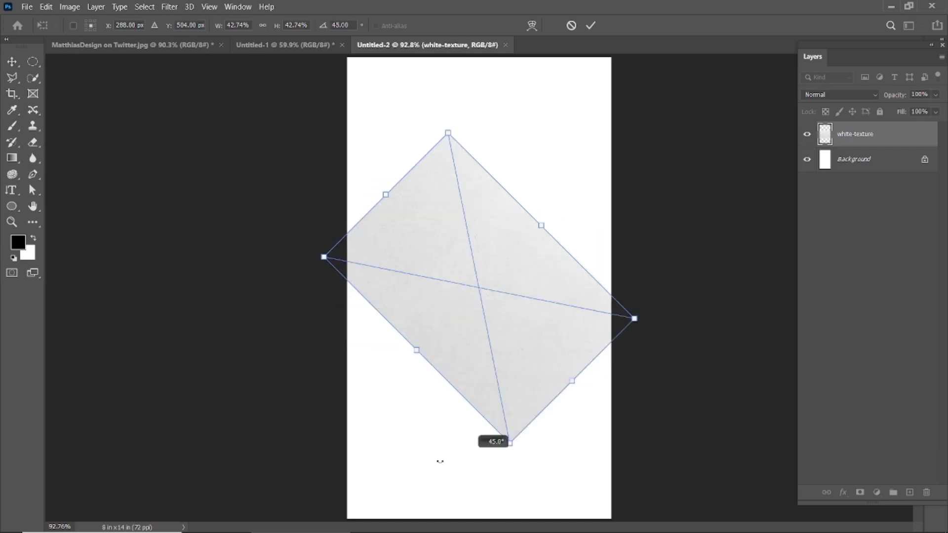
pyautogui.scroll(-2, 543, 197)
pyautogui.moveTo(539, 197)
pyautogui.mouseDown()
pyautogui.moveTo(590, 119)
pyautogui.moveTo(540, 195)
pyautogui.mouseUp()
pyautogui.press('Return')
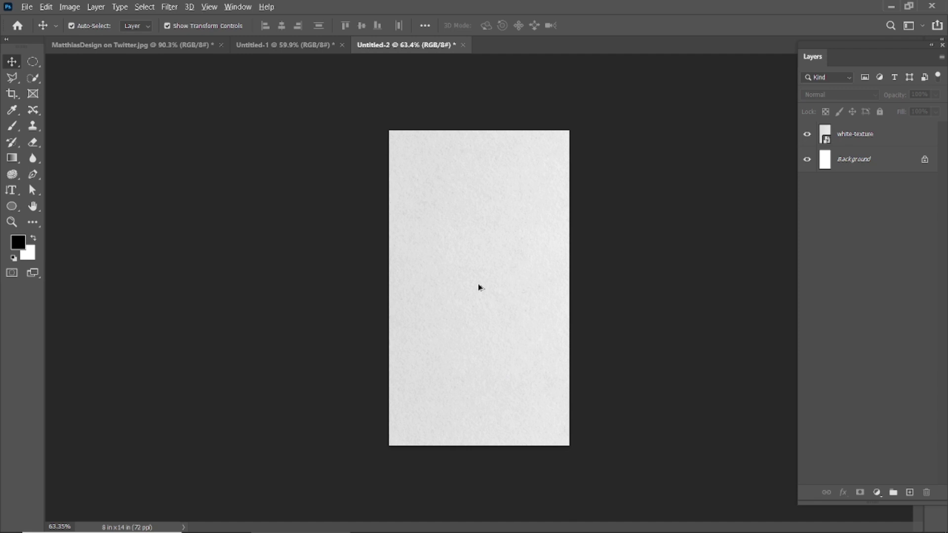
pyautogui.scroll(2, 478, 283)
# - Try Luminosity blending on the white-texture layer, then return it to Normal
pyautogui.click(854, 136)
pyautogui.click(840, 95)
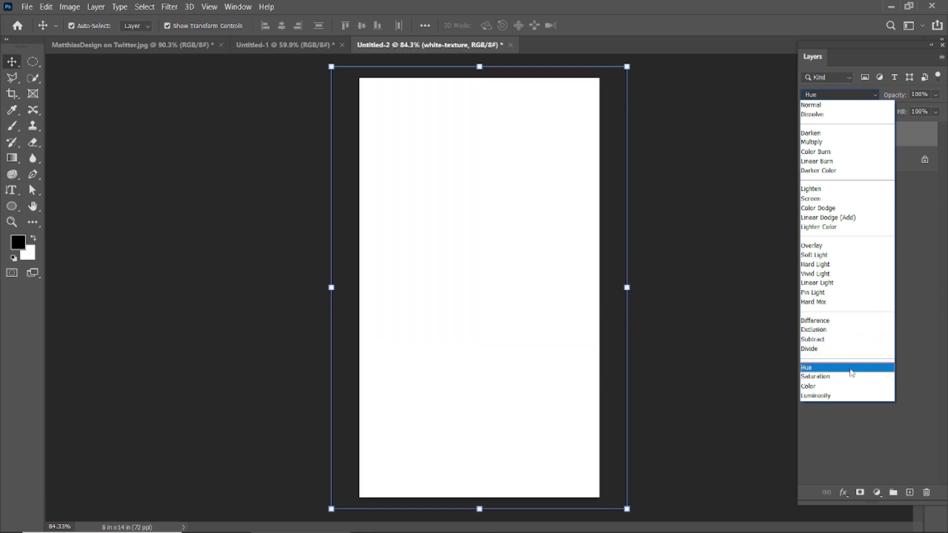
pyautogui.click(847, 398)
pyautogui.click(807, 134)
pyautogui.click(876, 95)
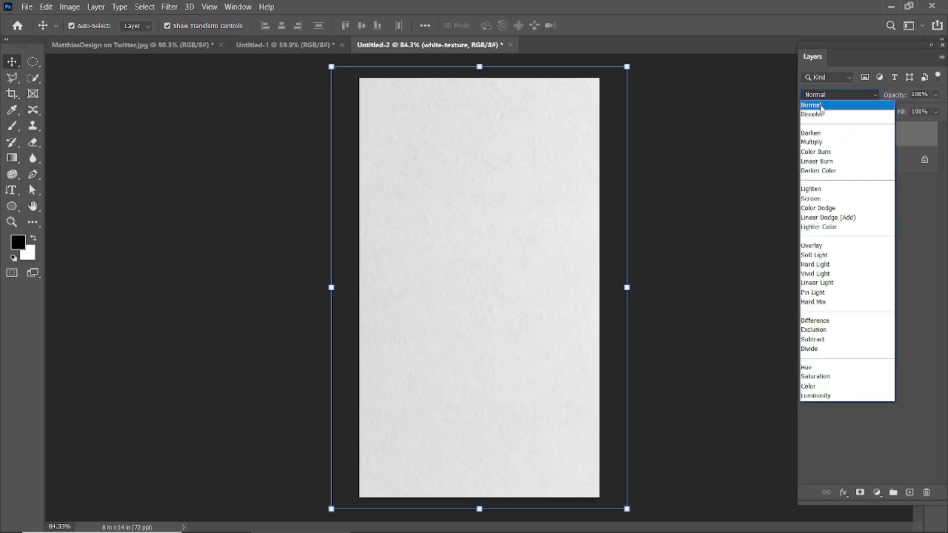
pyautogui.click(820, 105)
pyautogui.click(764, 226)
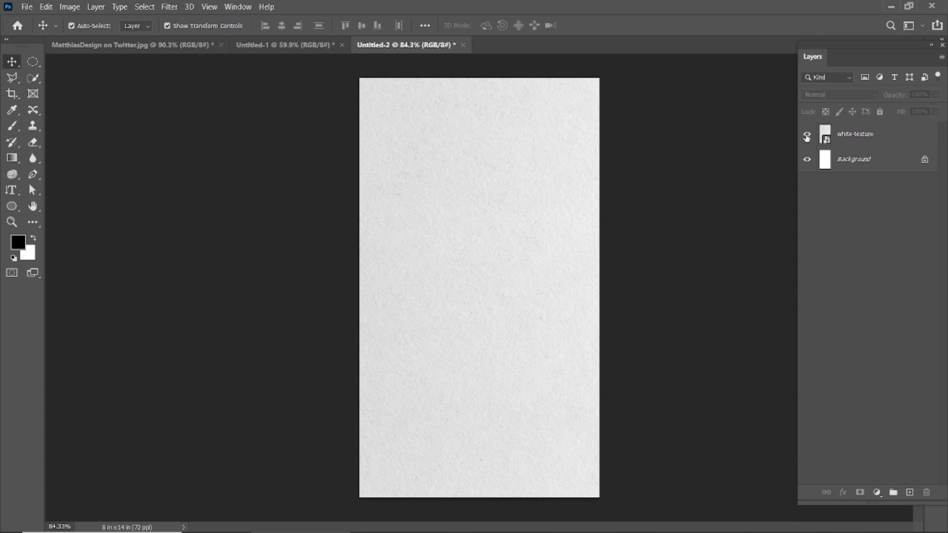
# - In Untitled-1, scale the tiger up about its centre and convert it to Black & White
pyautogui.click(571, 273)
pyautogui.click(211, 108)
pyautogui.click(284, 45)
pyautogui.hotkey('ctrl', 't')
pyautogui.moveTo(501, 333); pyautogui.dragTo(557, 435)
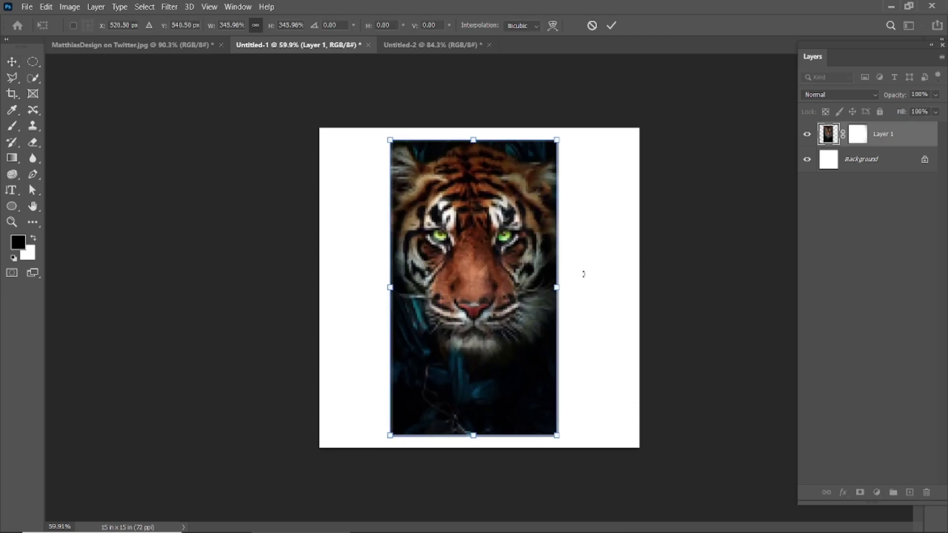
pyautogui.click(611, 25)
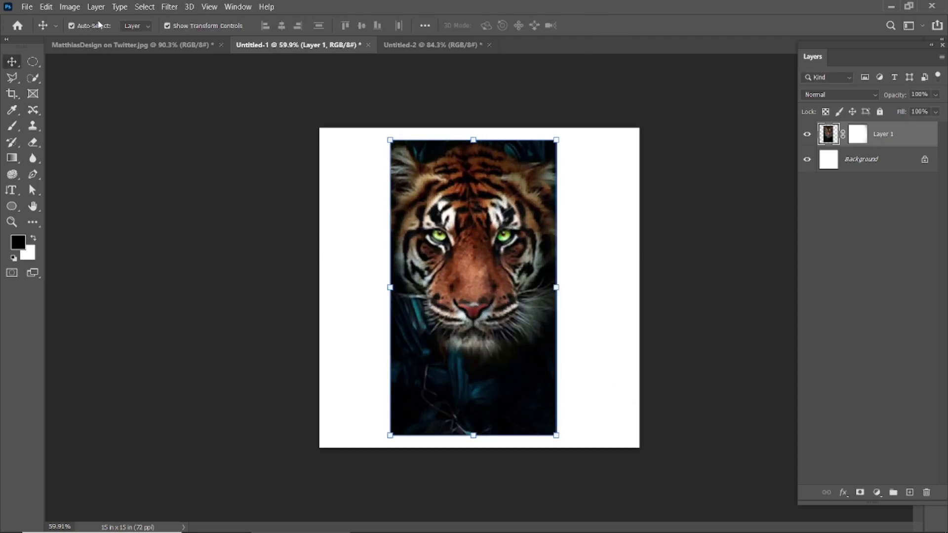
pyautogui.click(76, 9)
pyautogui.moveTo(88, 35)
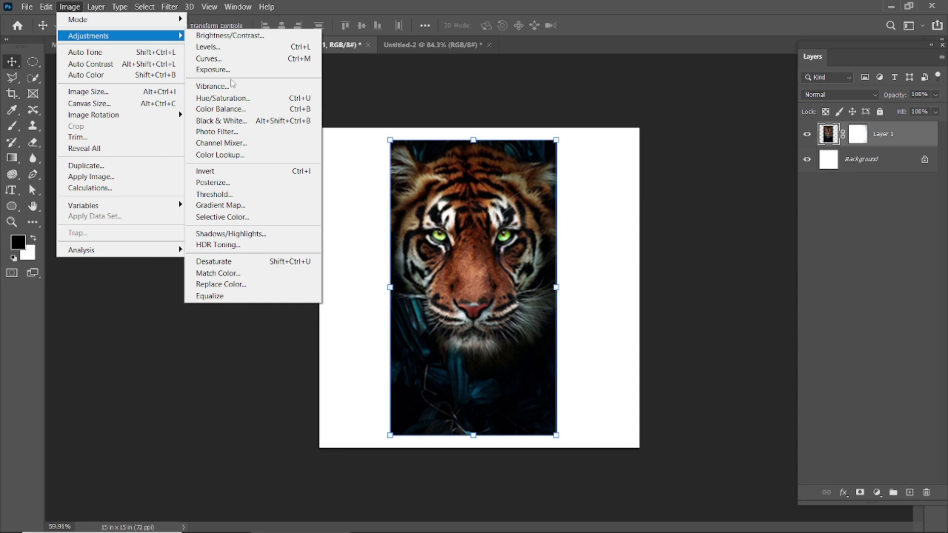
pyautogui.click(222, 121)
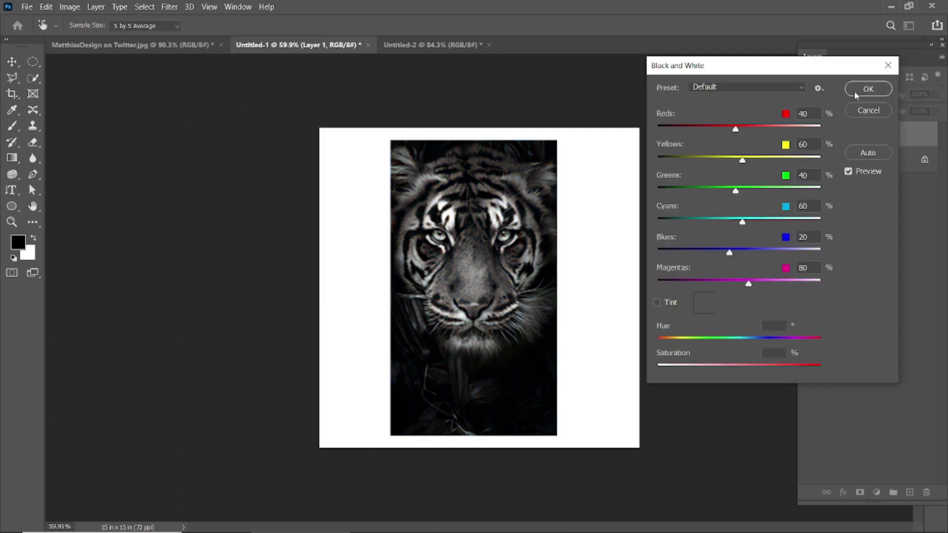
pyautogui.click(868, 89)
# - Bring the tiger into the Untitled-2 poster at 13% opacity, widened across the canvas and moved up
pyautogui.moveTo(467, 232)
pyautogui.mouseDown()
pyautogui.moveTo(482, 244)
pyautogui.moveTo(474, 294)
pyautogui.mouseUp()
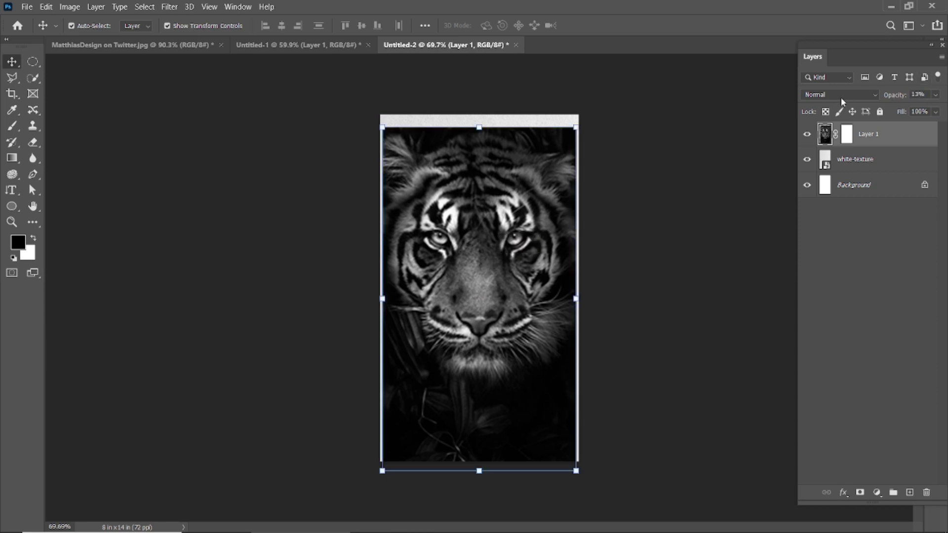
pyautogui.press('Return')
pyautogui.moveTo(482, 171); pyautogui.dragTo(484, 201)
pyautogui.scroll(2, 484, 201)
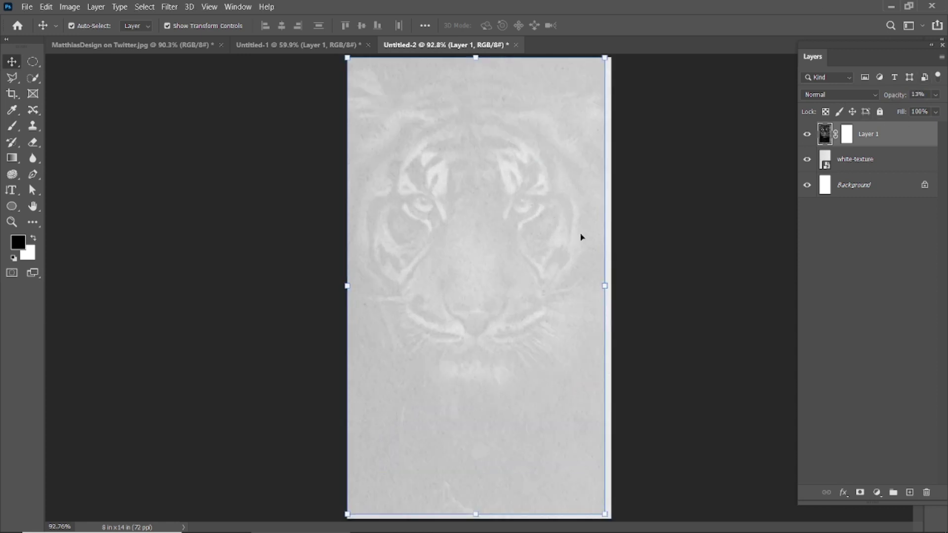
pyautogui.moveTo(606, 286); pyautogui.dragTo(634, 286)
pyautogui.scroll(-2, 500, 245)
pyautogui.press('Return')
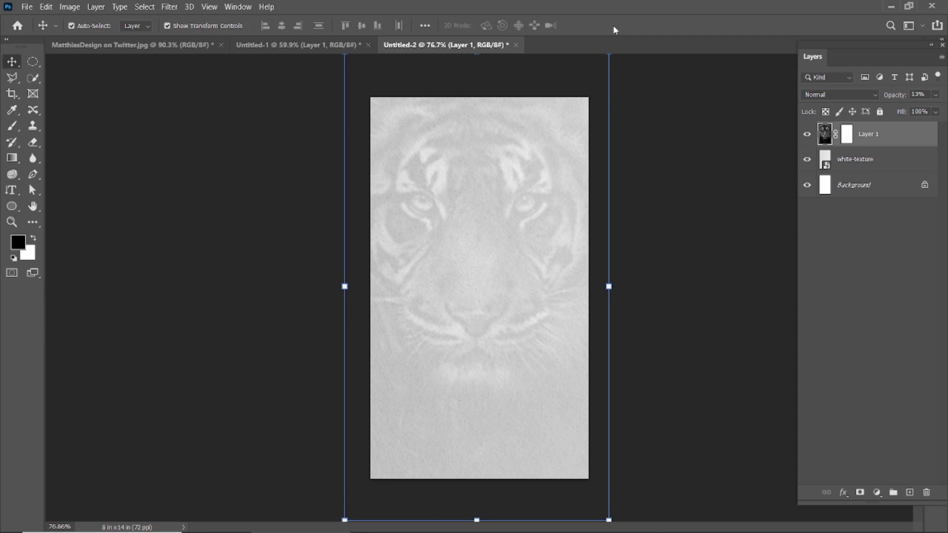
pyautogui.moveTo(500, 245)
pyautogui.mouseDown()
pyautogui.moveTo(503, 209)
pyautogui.moveTo(507, 226)
pyautogui.mouseUp()
# - Commit the placed grunge texture and scale it to cover the whole canvas
pyautogui.click(589, 181)
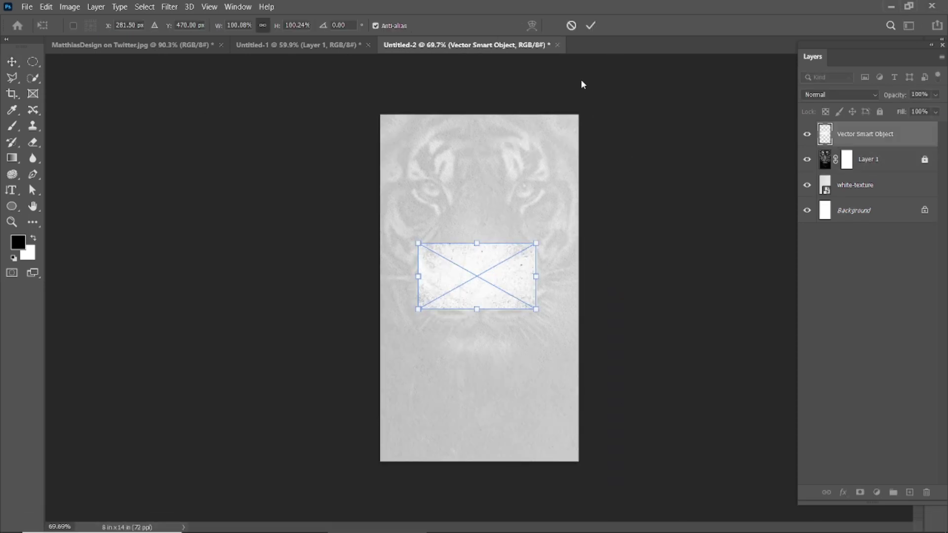
pyautogui.press('Return')
pyautogui.moveTo(548, 318)
pyautogui.mouseDown()
pyautogui.moveTo(512, 335)
pyautogui.moveTo(582, 463)
pyautogui.mouseUp()
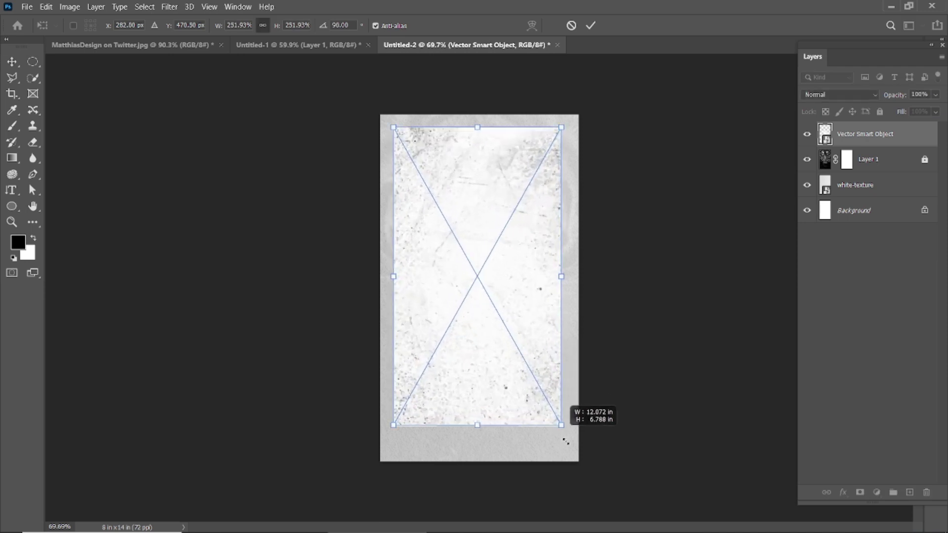
pyautogui.click(590, 26)
pyautogui.moveTo(498, 279); pyautogui.dragTo(503, 294)
pyautogui.moveTo(588, 97); pyautogui.dragTo(446, 373)
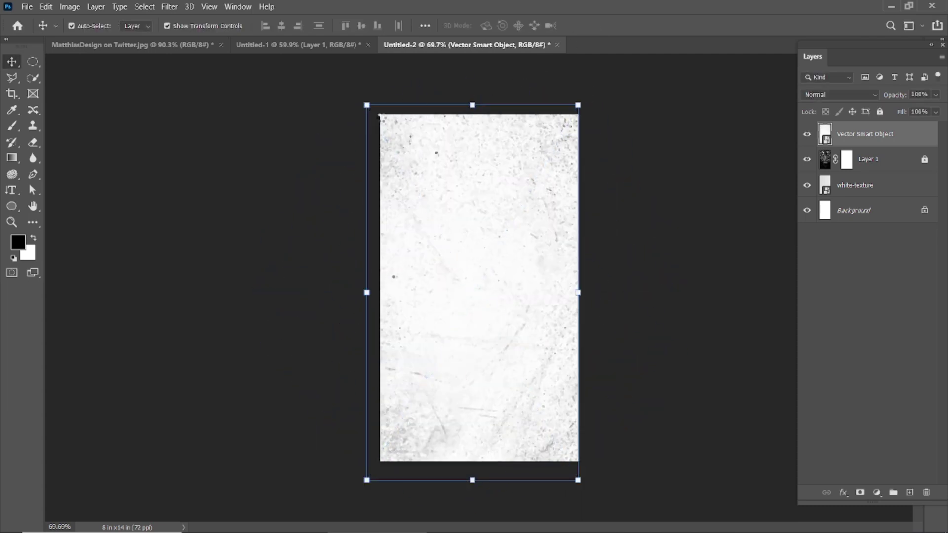
pyautogui.moveTo(367, 105); pyautogui.dragTo(392, 147)
pyautogui.moveTo(450, 213); pyautogui.dragTo(476, 228)
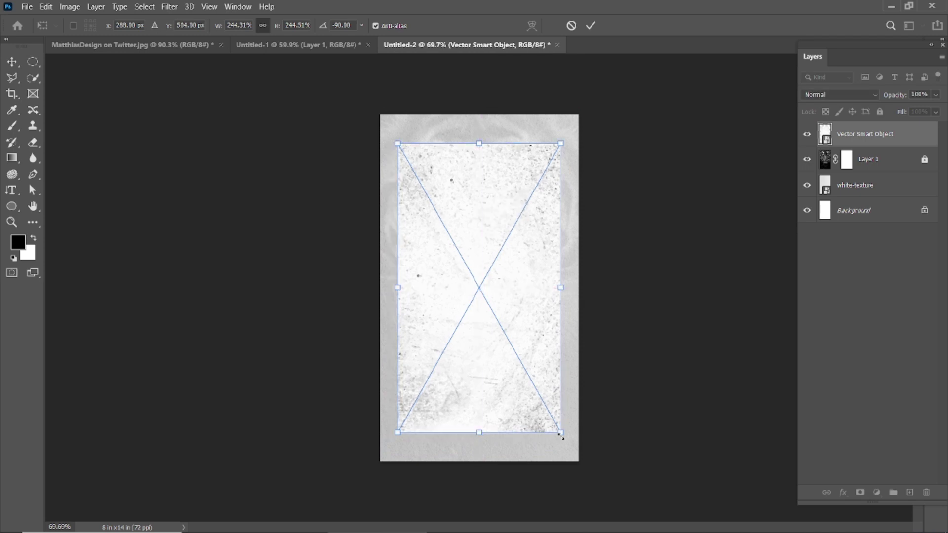
pyautogui.moveTo(560, 435); pyautogui.dragTo(577, 480)
pyautogui.click(590, 26)
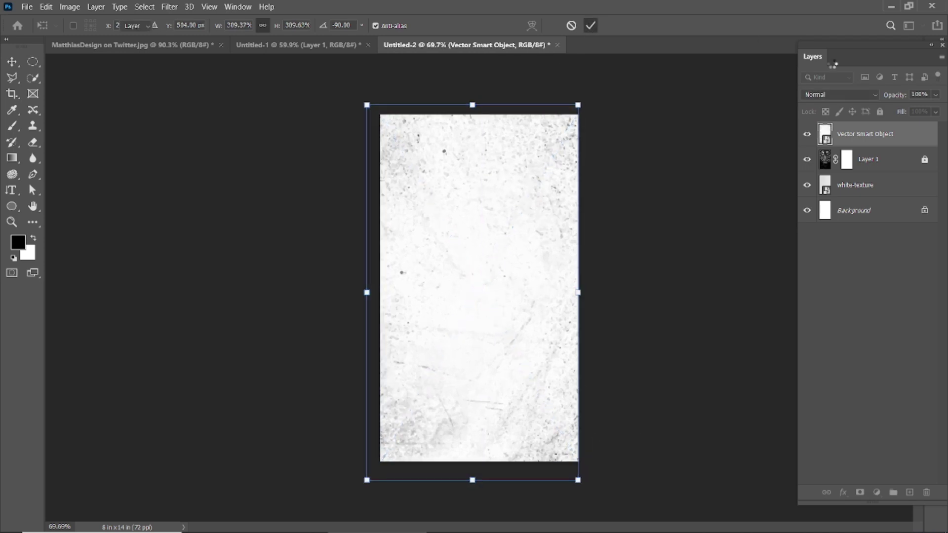
# - Set the grunge texture to Multiply and hide the white-texture layer
pyautogui.click(839, 95)
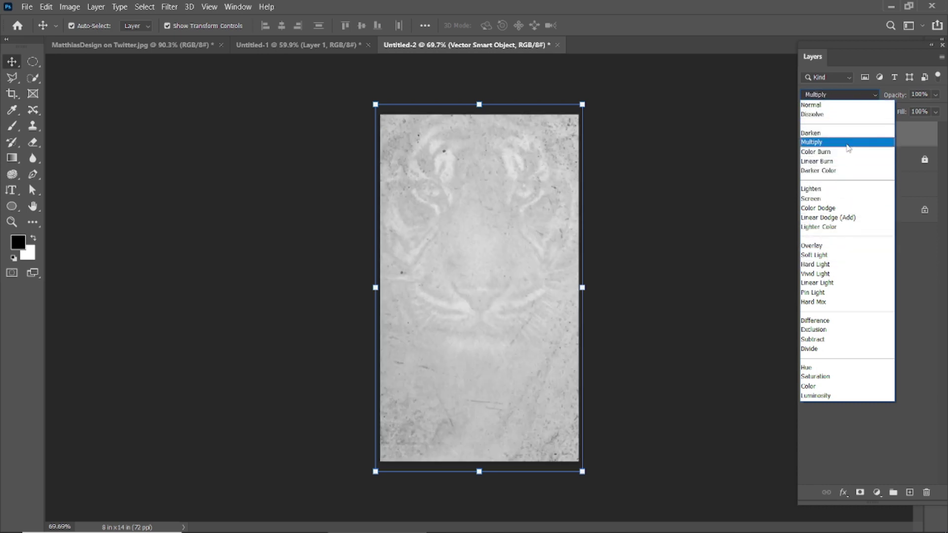
pyautogui.click(847, 147)
pyautogui.moveTo(520, 228); pyautogui.dragTo(560, 275)
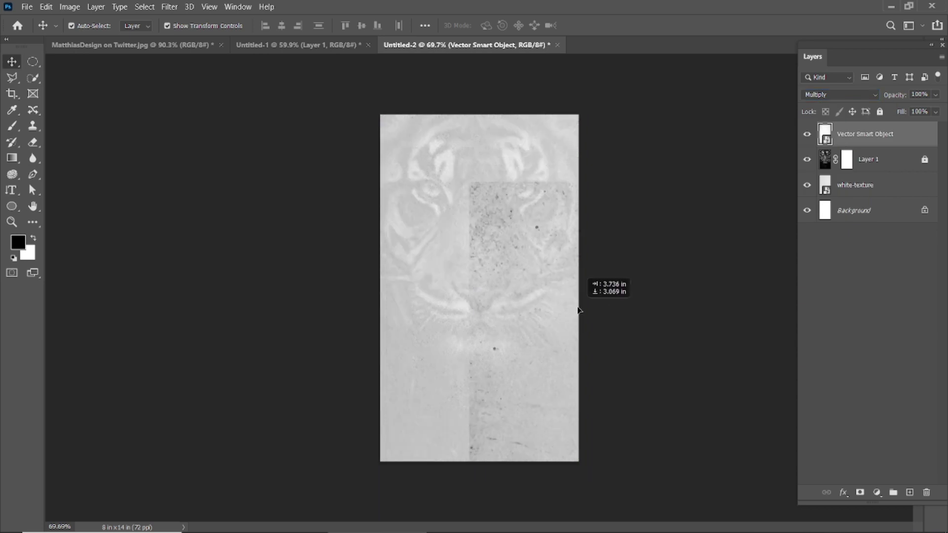
pyautogui.hotkey('ctrl', 'z')
pyautogui.click(703, 160)
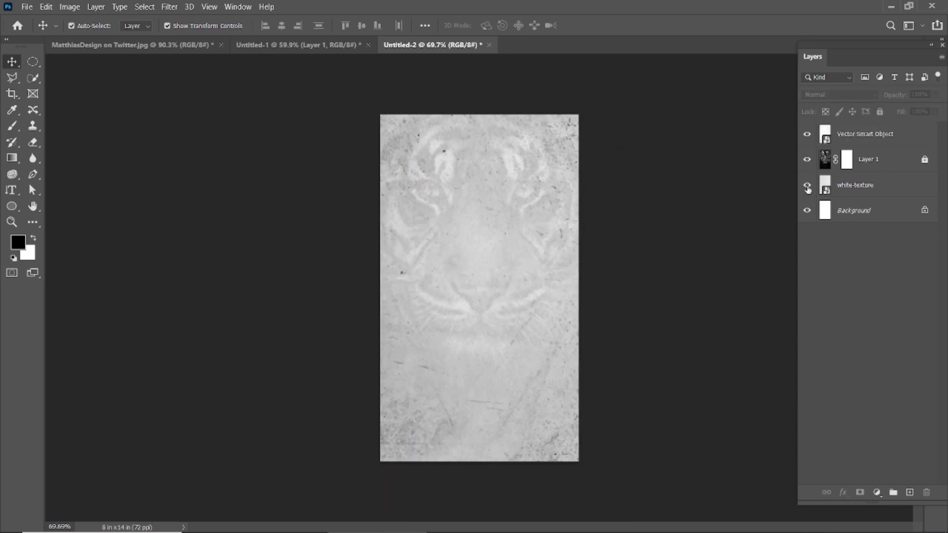
pyautogui.click(807, 186)
# - Move the grunge texture down about 64 px and lower its fill to 87%
pyautogui.scroll(1, 489, 390)
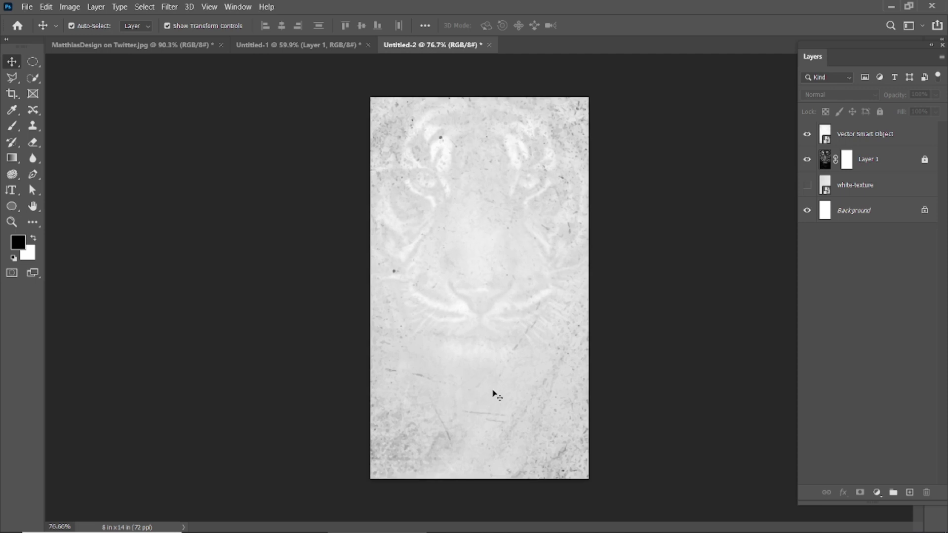
pyautogui.click(466, 183)
pyautogui.moveTo(544, 443); pyautogui.dragTo(546, 474)
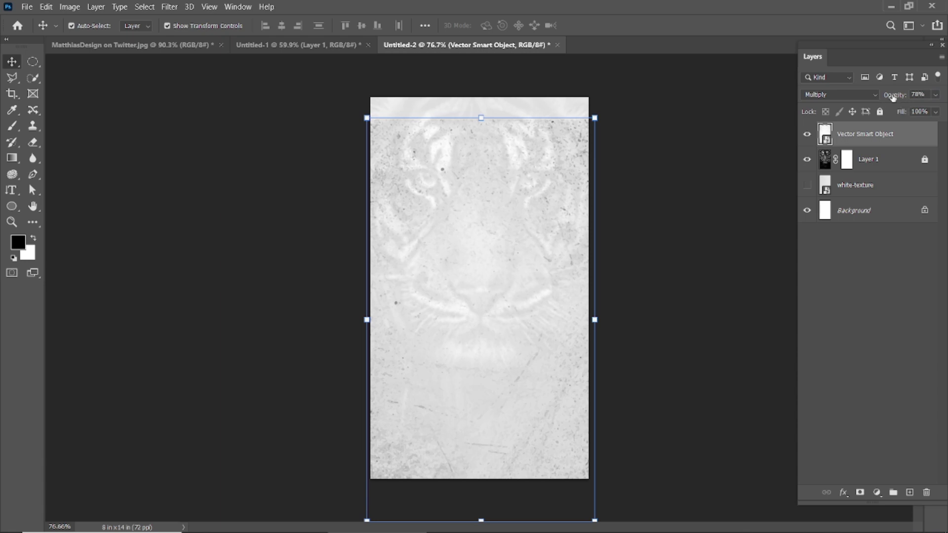
pyautogui.moveTo(892, 115); pyautogui.dragTo(842, 110)
# - Mask the grunge off the tiger's head with a 700 px brush, then paste another texture
pyautogui.click(859, 492)
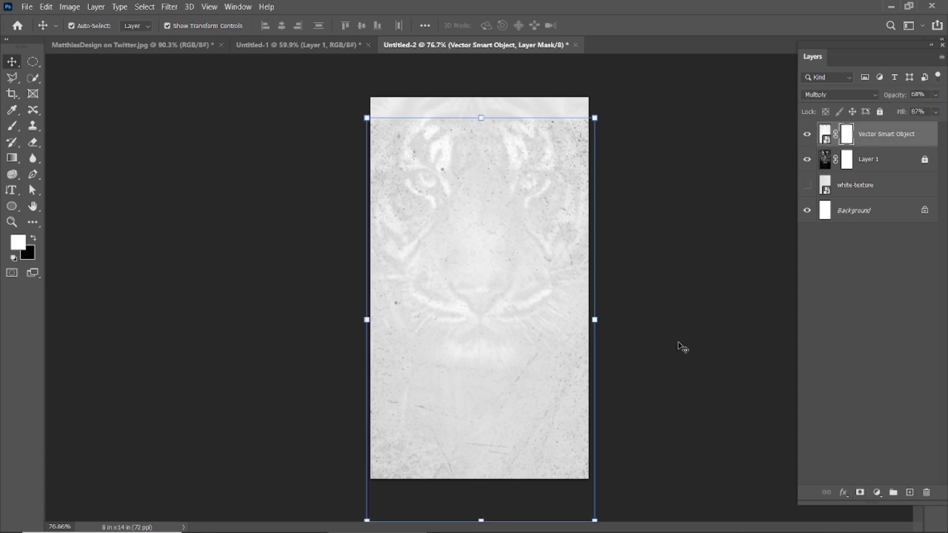
pyautogui.click(12, 127)
pyautogui.press(']')
pyautogui.press(']')
pyautogui.press(']')
pyautogui.moveTo(561, 149); pyautogui.dragTo(371, 191)
pyautogui.press('v')
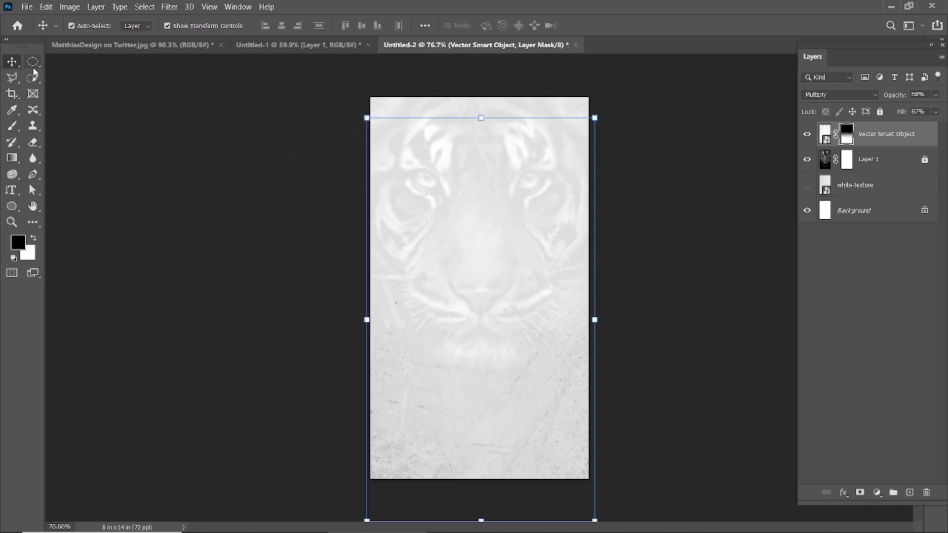
pyautogui.hotkey('ctrl', 'v')
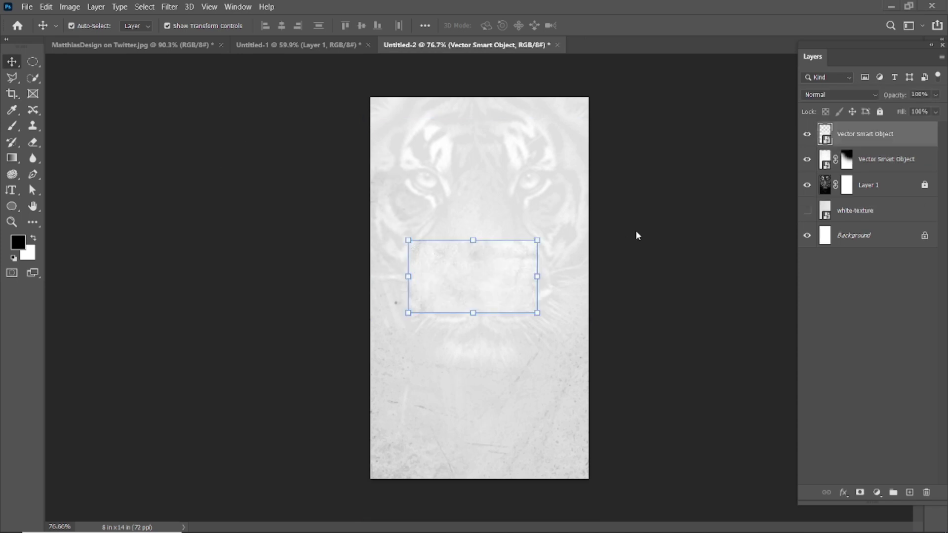
# - Rotate the pasted texture 90° and scale it to cover the canvas
pyautogui.hotkey('ctrl', 't')
pyautogui.moveTo(545, 334); pyautogui.dragTo(453, 367)
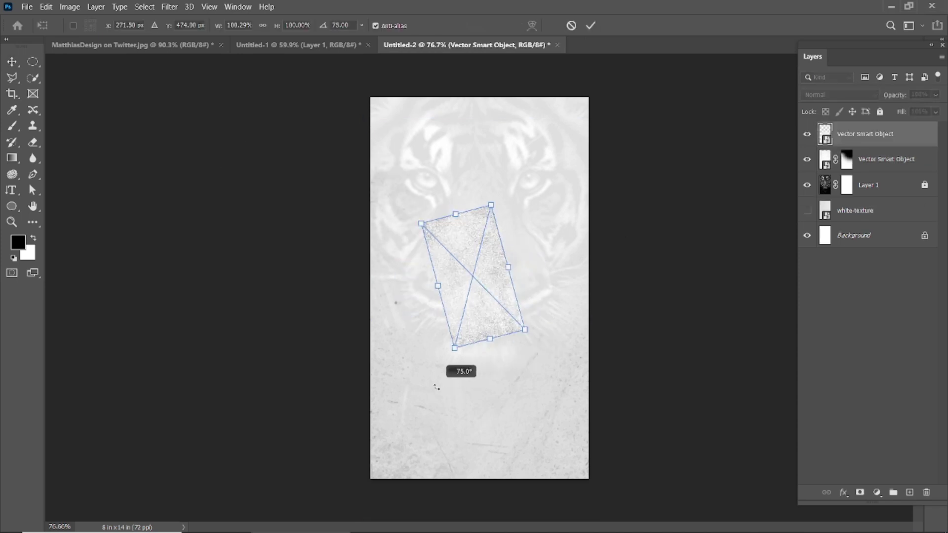
pyautogui.click(592, 26)
pyautogui.moveTo(510, 342)
pyautogui.mouseDown()
pyautogui.moveTo(554, 424)
pyautogui.moveTo(597, 473)
pyautogui.mouseUp()
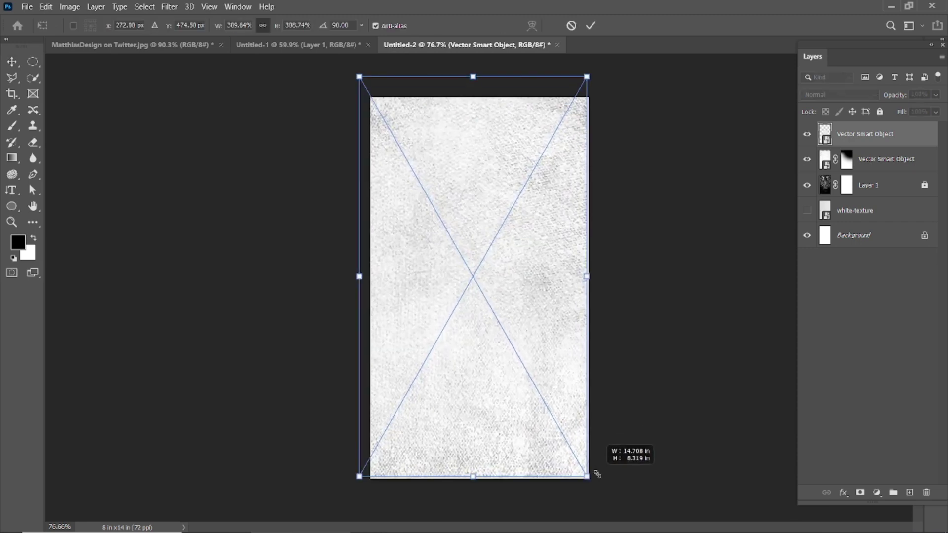
pyautogui.click(591, 25)
# - Set the top texture layer's blend mode to Multiply
pyautogui.click(874, 95)
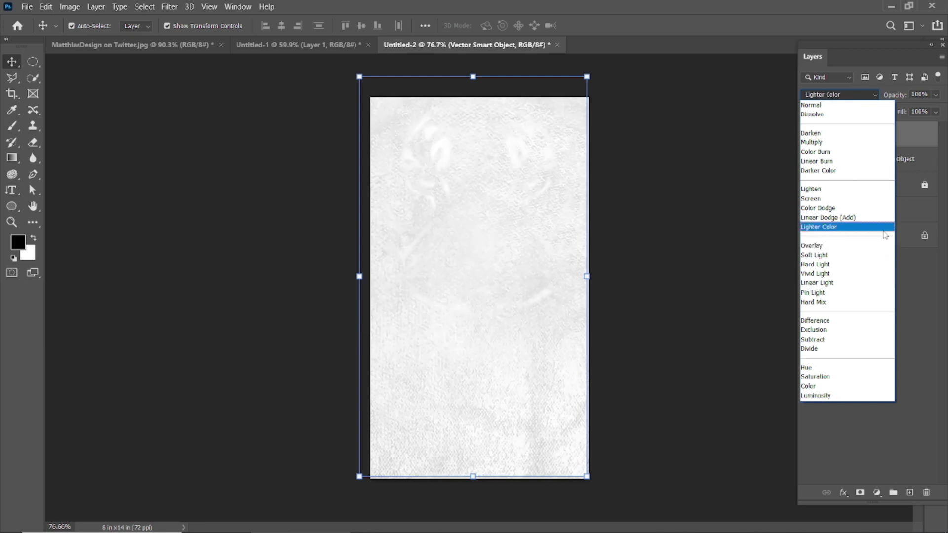
pyautogui.click(889, 146)
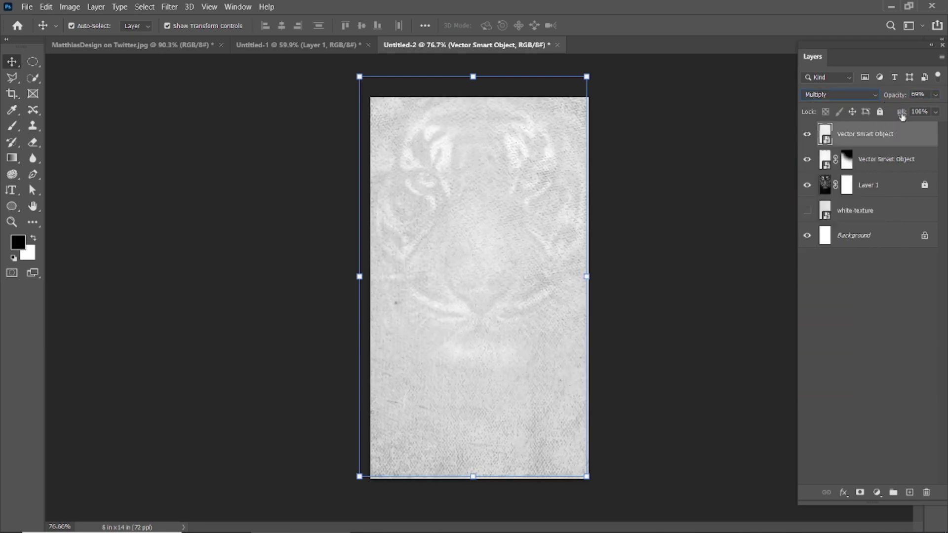
pyautogui.click(794, 160)
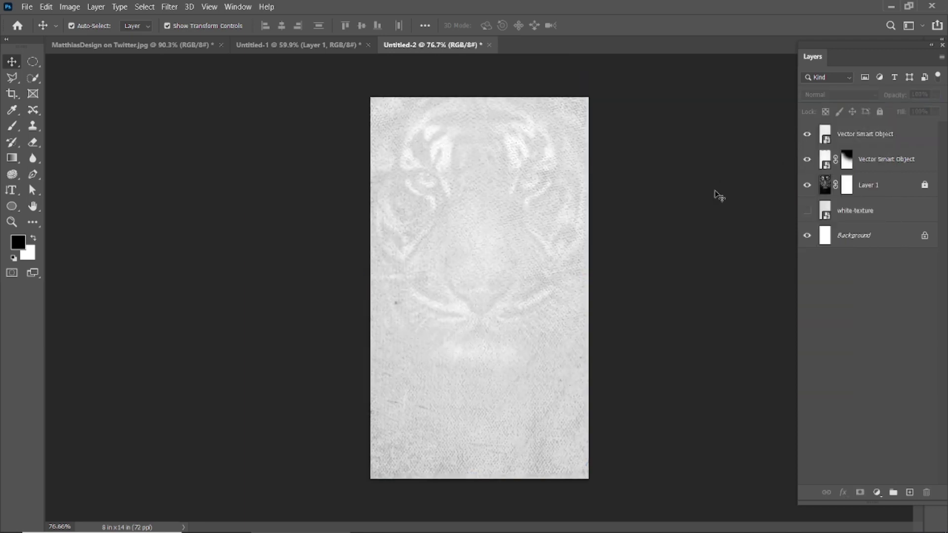
# - Add a layer mask to the top texture and brush it off the tiger's face
pyautogui.click(869, 134)
pyautogui.click(860, 492)
pyautogui.press('b')
pyautogui.moveTo(387, 108)
pyautogui.mouseDown()
pyautogui.moveTo(561, 195)
pyautogui.moveTo(362, 252)
pyautogui.moveTo(606, 262)
pyautogui.moveTo(482, 193)
pyautogui.mouseUp()
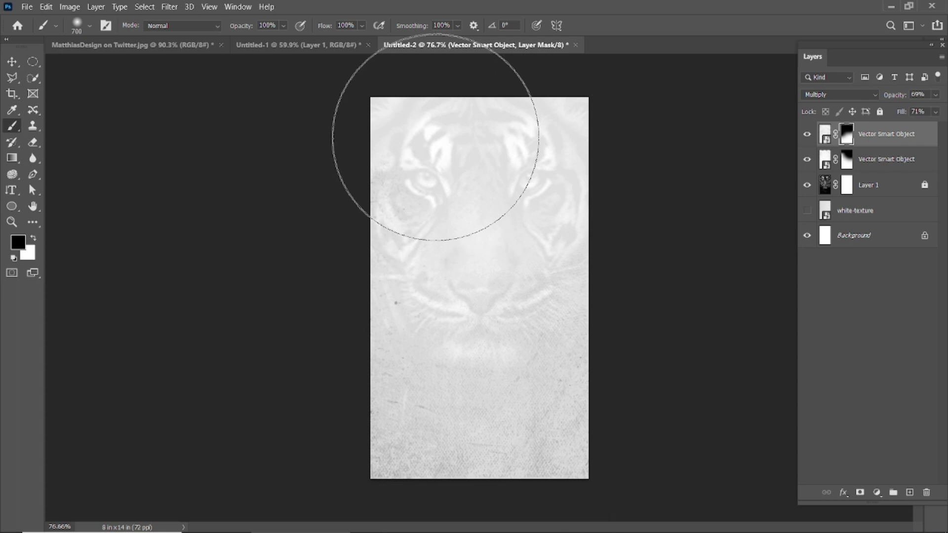
pyautogui.click(12, 61)
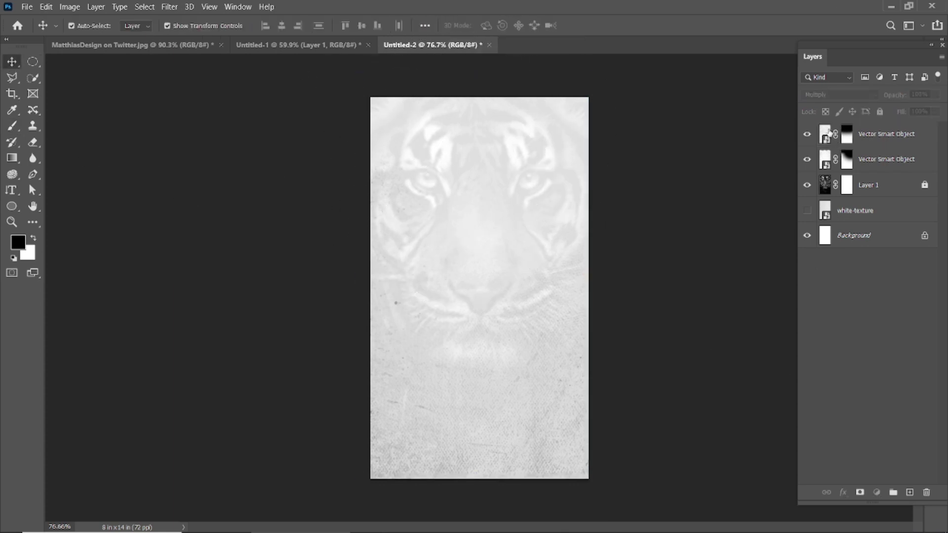
pyautogui.click(829, 132)
pyautogui.click(681, 268)
pyautogui.scroll(2, 487, 411)
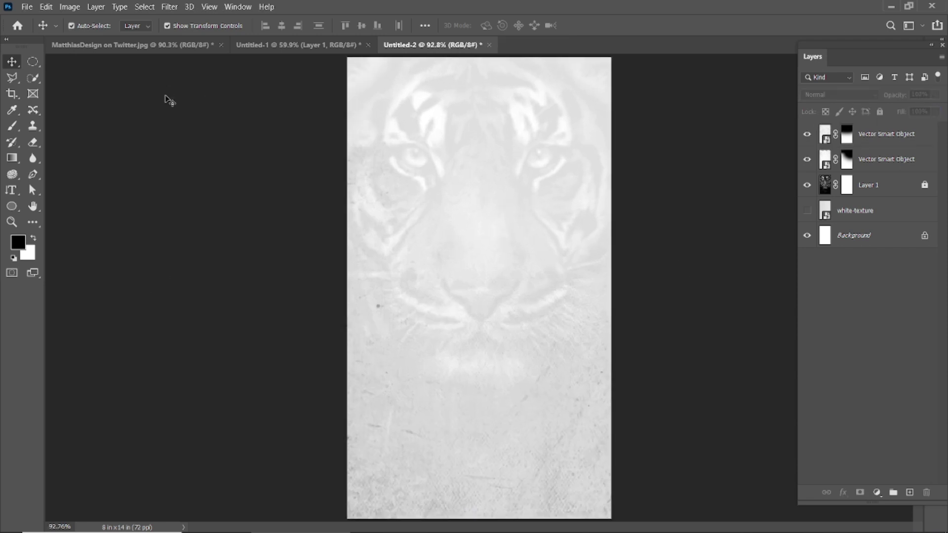
# - Draw a circle over the tiger's muzzle with a yellow 4.43 px outline
pyautogui.click(11, 207)
pyautogui.moveTo(282, 101); pyautogui.dragTo(598, 423)
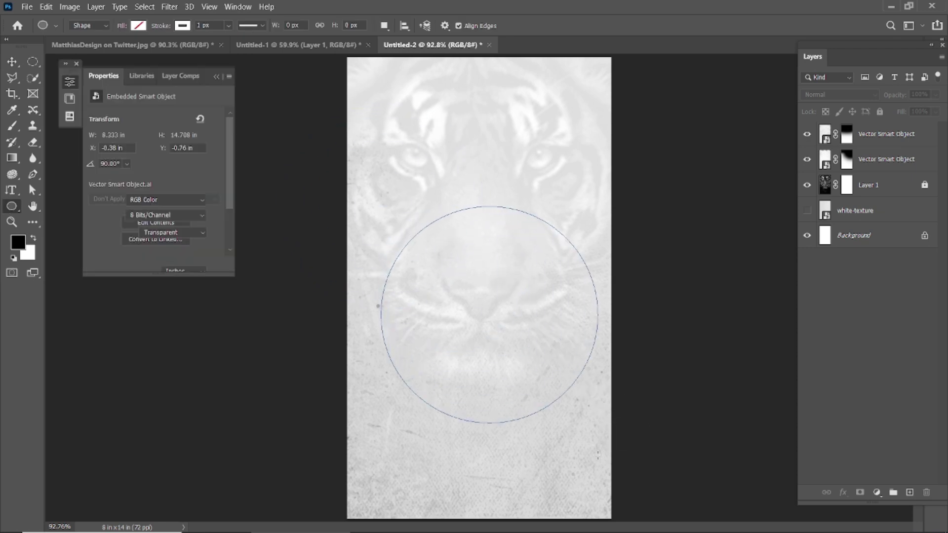
pyautogui.click(129, 222)
pyautogui.click(134, 279)
pyautogui.click(143, 222)
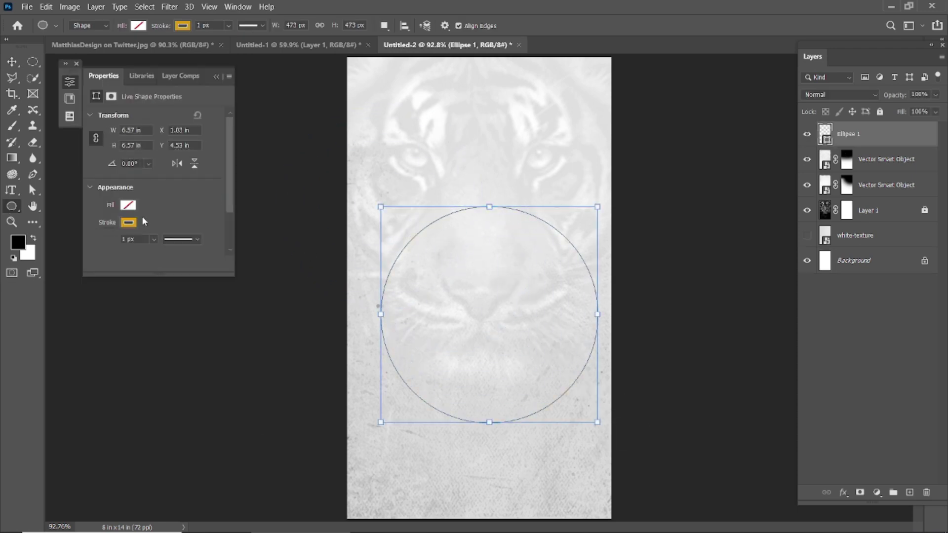
pyautogui.moveTo(158, 255); pyautogui.dragTo(162, 250)
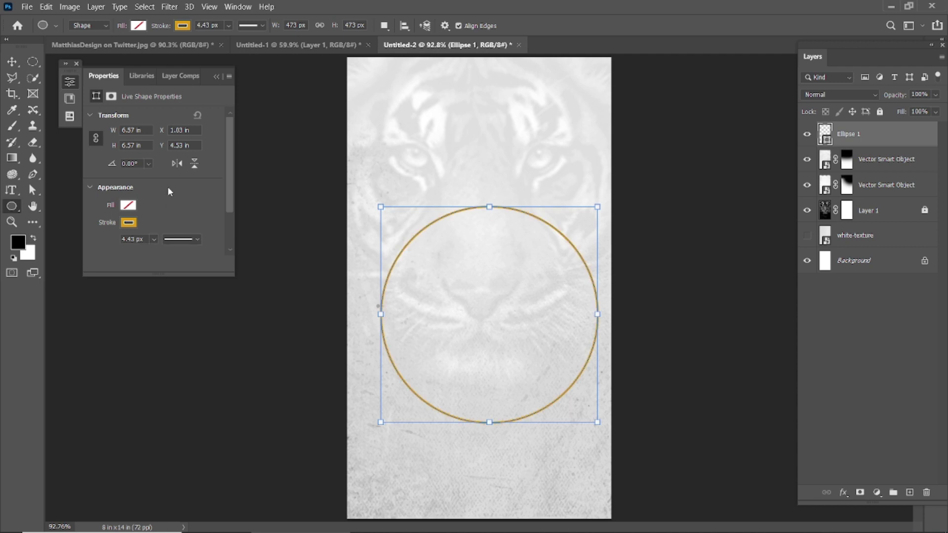
pyautogui.click(216, 76)
# - Shrink the circle slightly, remove its outline and fill it white
pyautogui.press('v')
pyautogui.moveTo(561, 232)
pyautogui.mouseDown()
pyautogui.moveTo(550, 242)
pyautogui.moveTo(527, 203)
pyautogui.mouseUp()
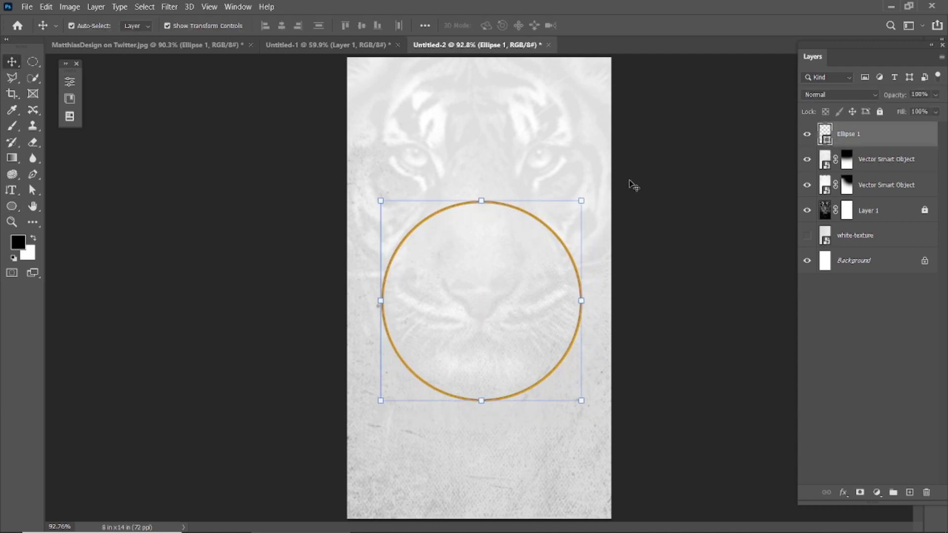
pyautogui.click(70, 81)
pyautogui.click(128, 223)
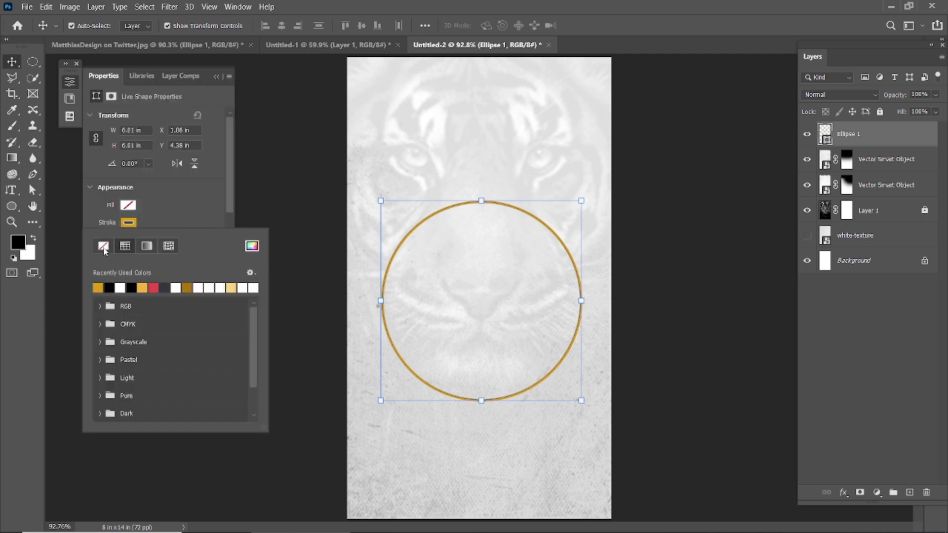
pyautogui.click(104, 245)
pyautogui.click(128, 205)
pyautogui.click(98, 271)
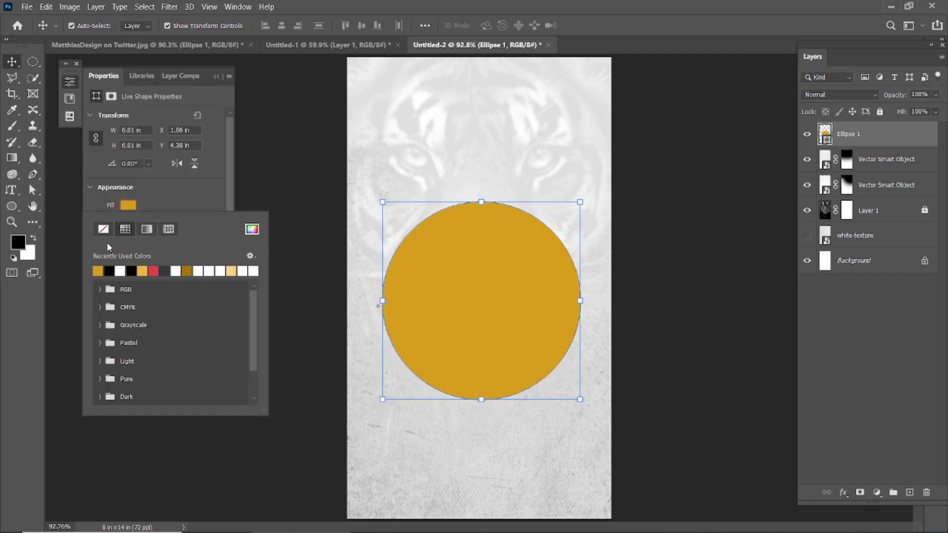
pyautogui.click(119, 271)
pyautogui.click(262, 124)
# - Nudge the circle up and centre it horizontally on the poster
pyautogui.click(492, 250)
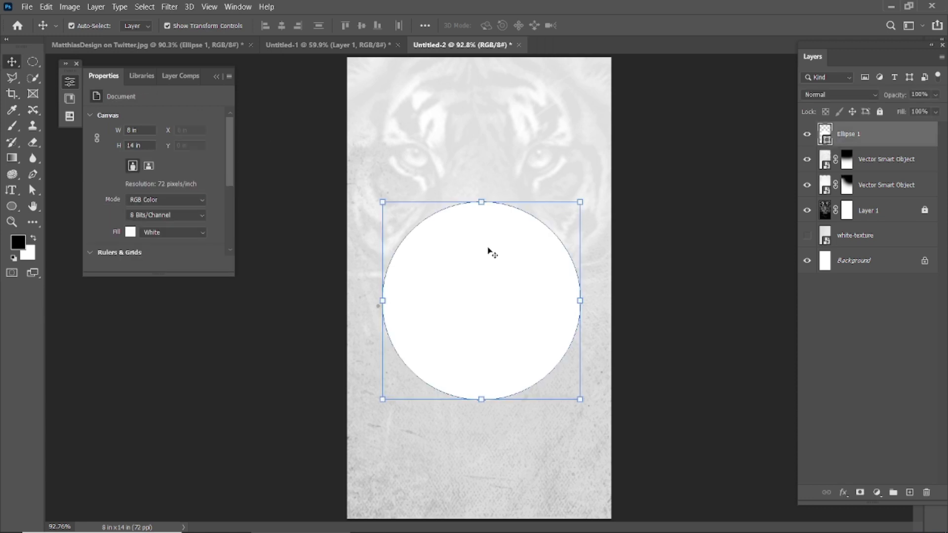
pyautogui.press('Up')
pyautogui.press('Up')
pyautogui.press('Up')
pyautogui.press('Up')
pyautogui.press('Up')
pyautogui.press('Up')
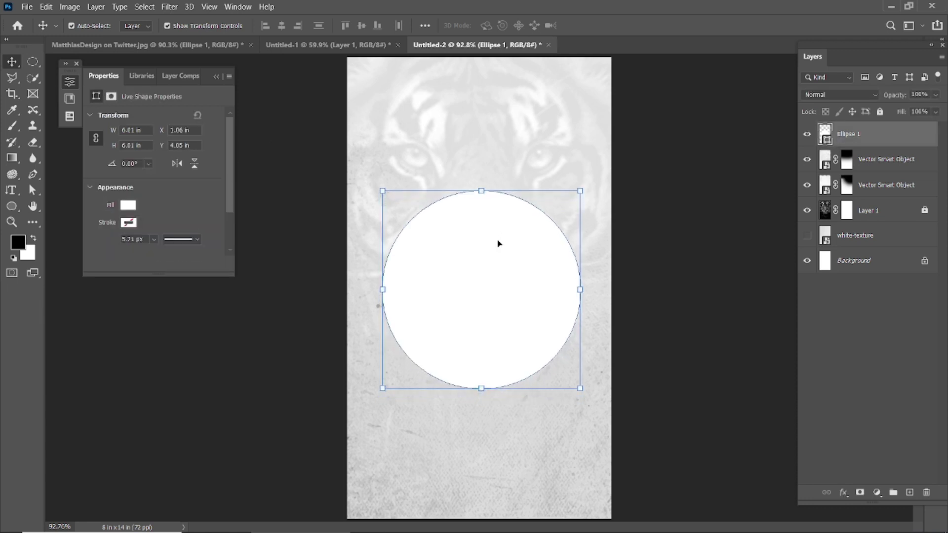
pyautogui.moveTo(489, 285); pyautogui.dragTo(486, 284)
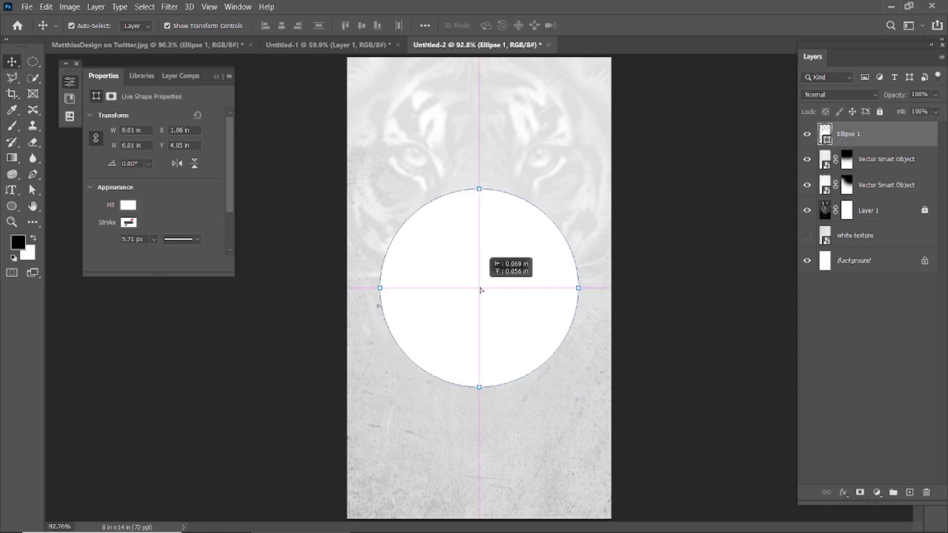
pyautogui.click(739, 274)
pyautogui.click(525, 283)
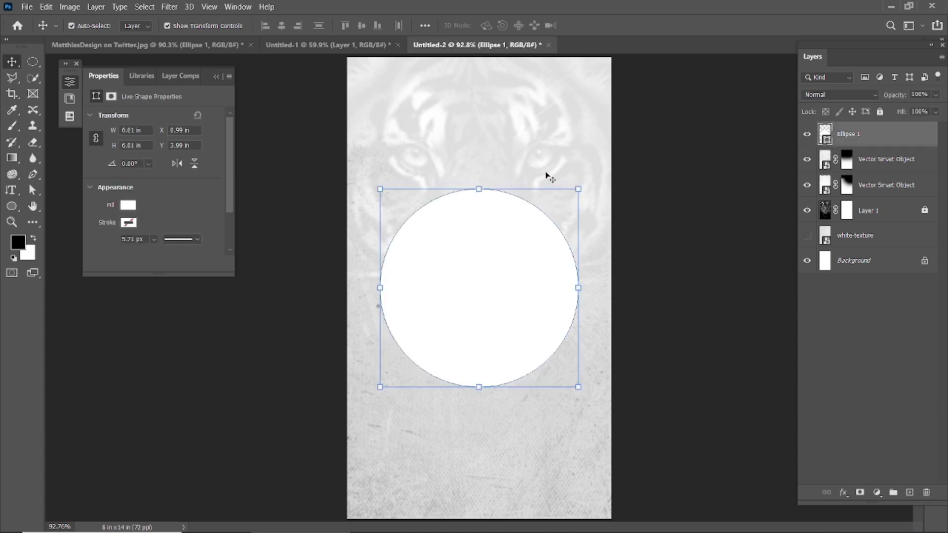
# - Duplicate the upper texture layer above the circle, then delete the misplaced copy
pyautogui.click(216, 77)
pyautogui.click(858, 163)
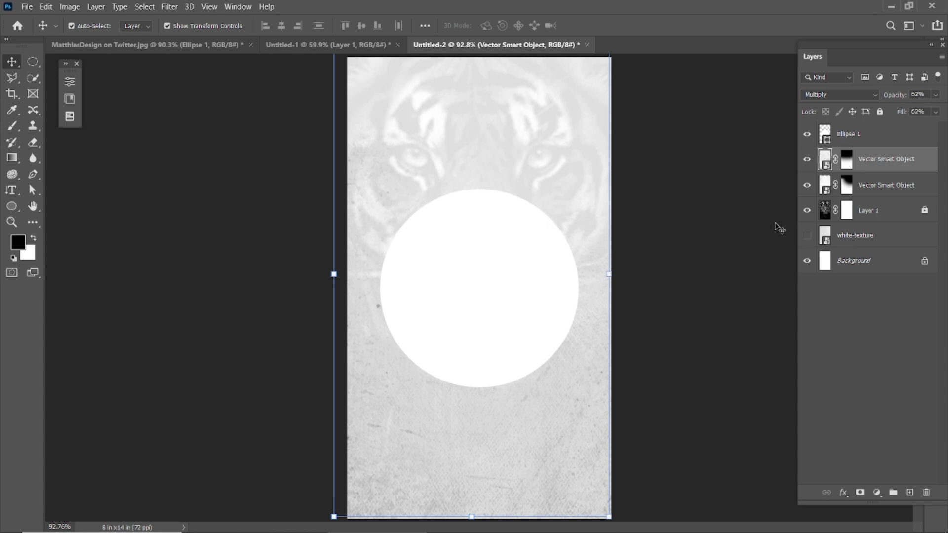
pyautogui.moveTo(867, 163); pyautogui.dragTo(909, 492)
pyautogui.moveTo(871, 160)
pyautogui.mouseDown()
pyautogui.moveTo(870, 121)
pyautogui.moveTo(847, 135)
pyautogui.mouseUp()
pyautogui.press('Delete')
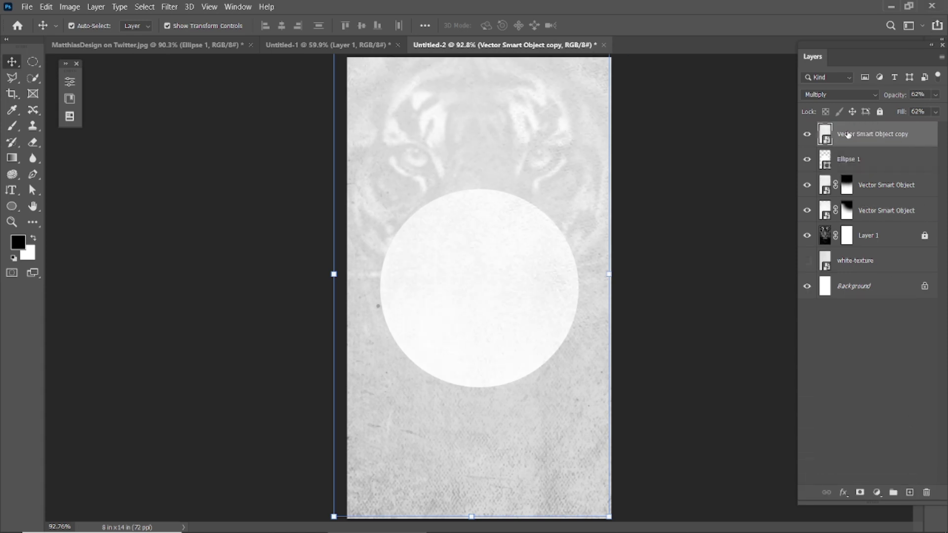
pyautogui.hotkey('ctrl', '[')
pyautogui.press('Delete')
# - Duplicate the lower texture layer to the top of the stack and delete its mask
pyautogui.click(861, 185)
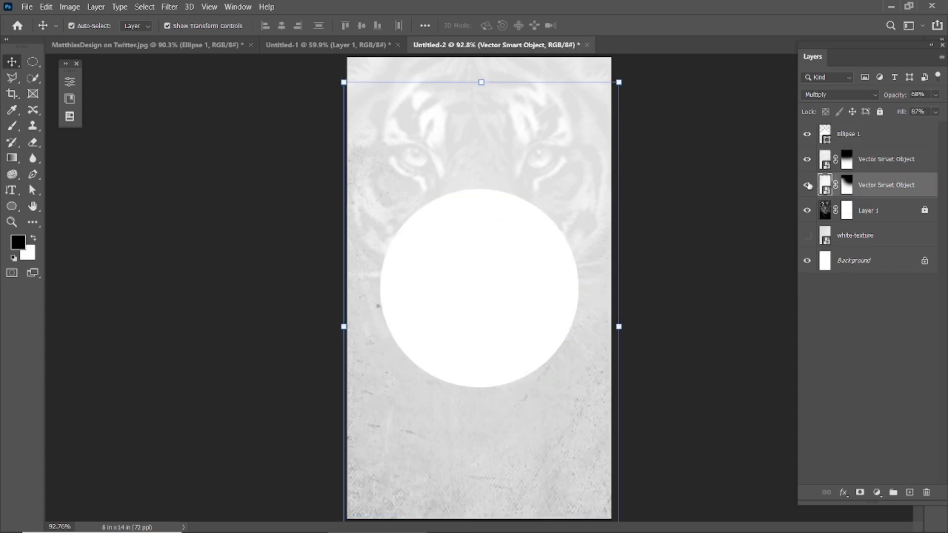
pyautogui.moveTo(877, 186); pyautogui.dragTo(909, 492)
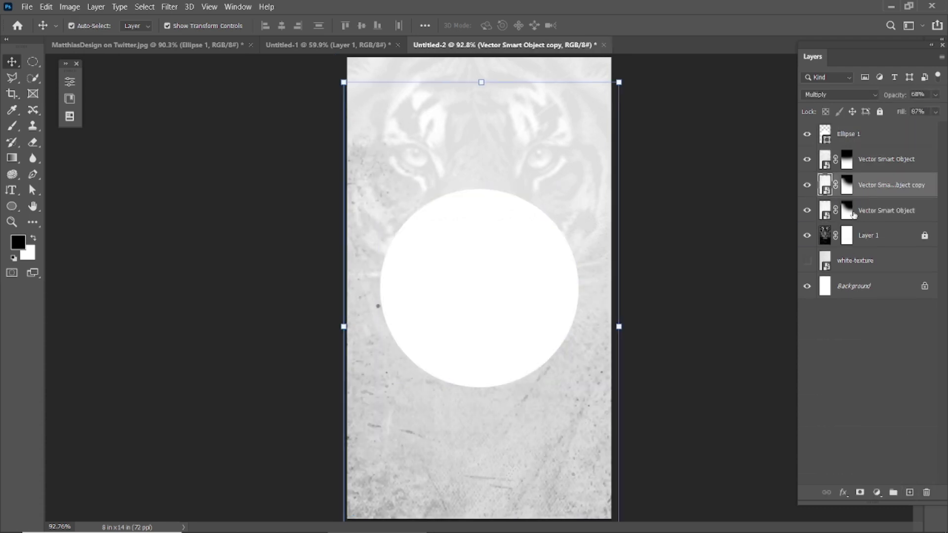
pyautogui.moveTo(869, 186); pyautogui.dragTo(868, 129)
pyautogui.press('Delete')
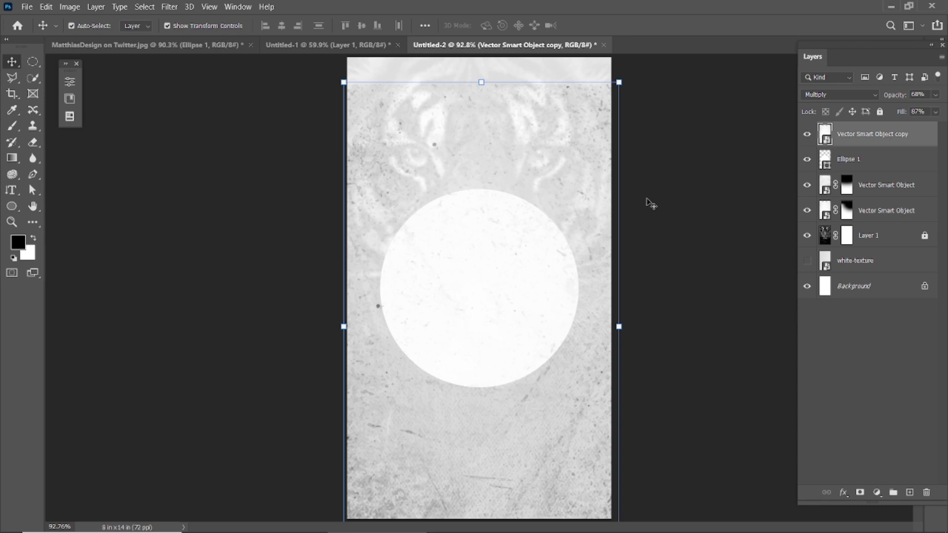
# - Rotate the texture copy -90°, enlarge it to about 230% and clip it to Ellipse 1
pyautogui.moveTo(619, 85); pyautogui.dragTo(592, 152)
pyautogui.moveTo(543, 289); pyautogui.dragTo(543, 186)
pyautogui.moveTo(383, 230); pyautogui.dragTo(377, 228)
pyautogui.moveTo(489, 290); pyautogui.dragTo(512, 275)
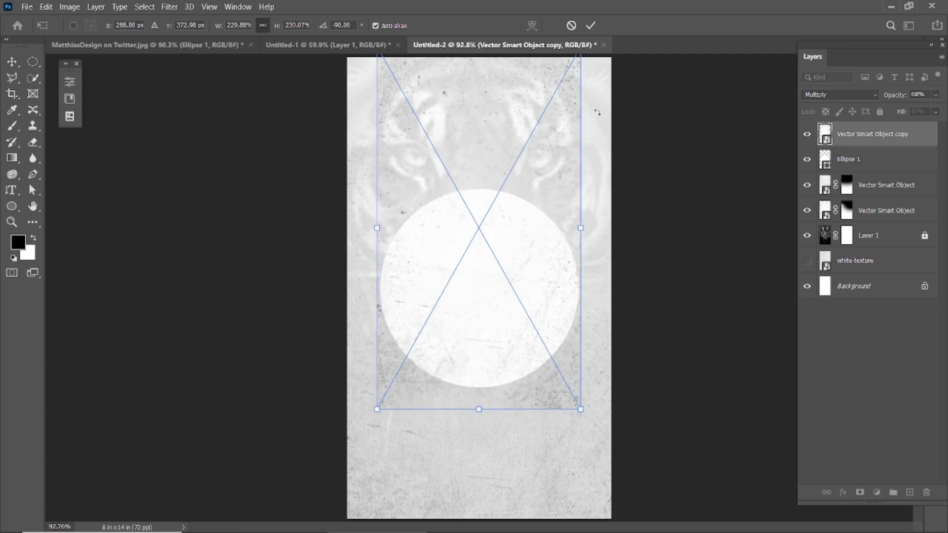
pyautogui.click(590, 26)
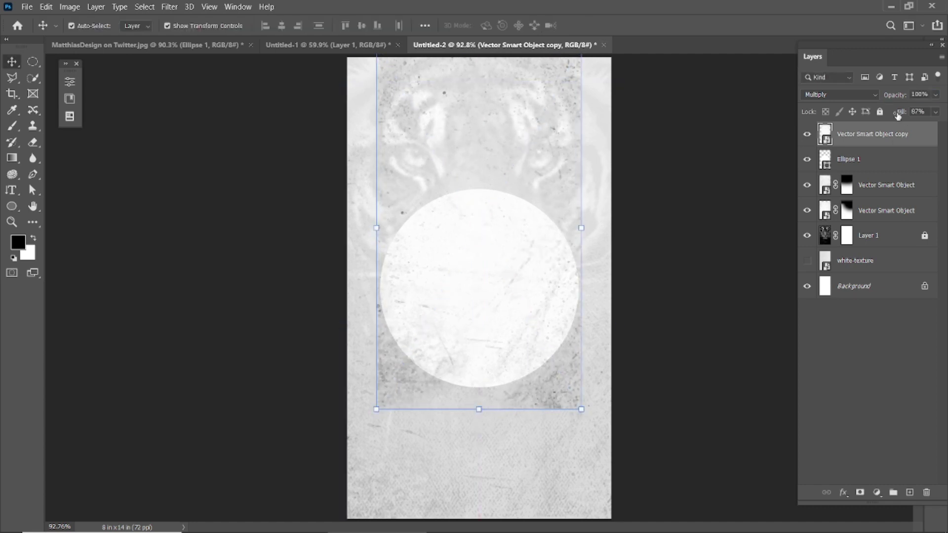
pyautogui.hotkey('ctrl', 'alt', 'g')
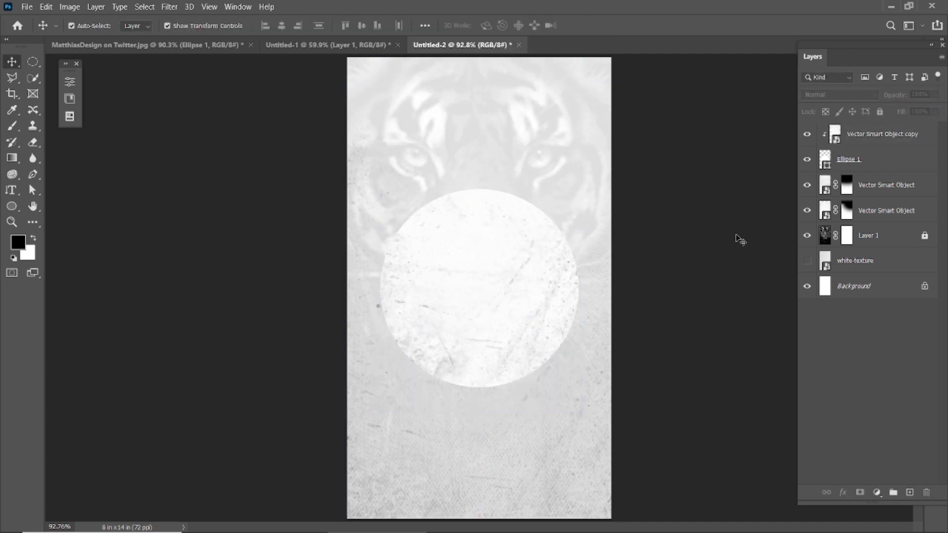
pyautogui.click(511, 328)
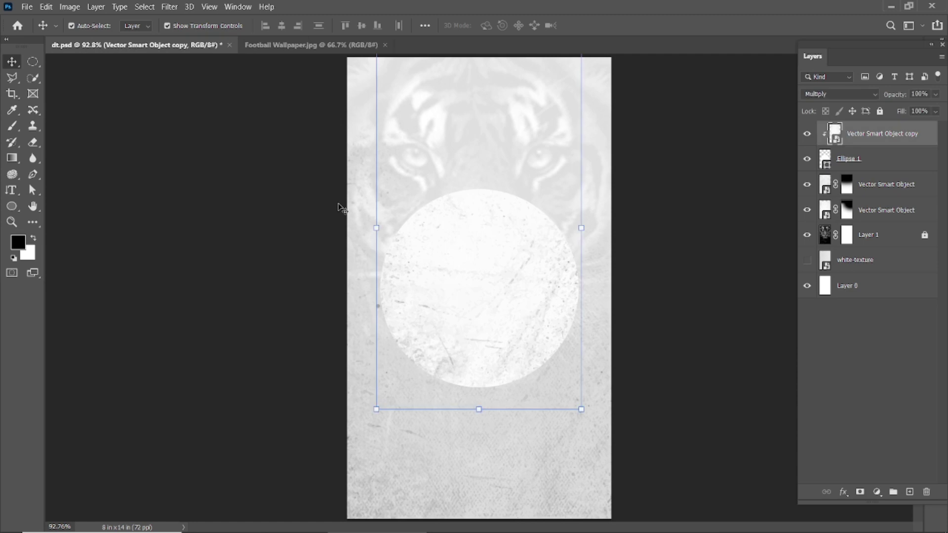
# - Place the white grunge wall image embedded, rotated 90° and scaled up slightly
pyautogui.click(26, 6)
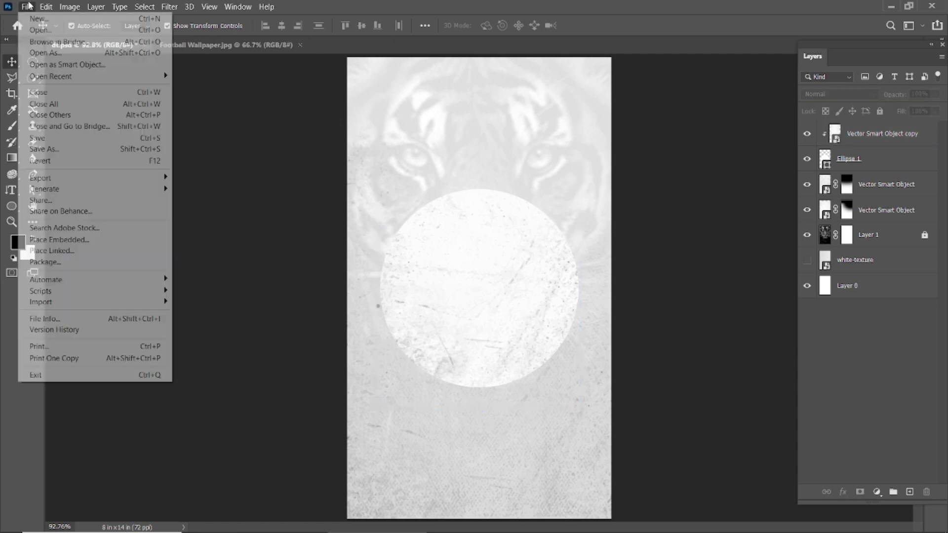
pyautogui.click(94, 253)
pyautogui.click(143, 121)
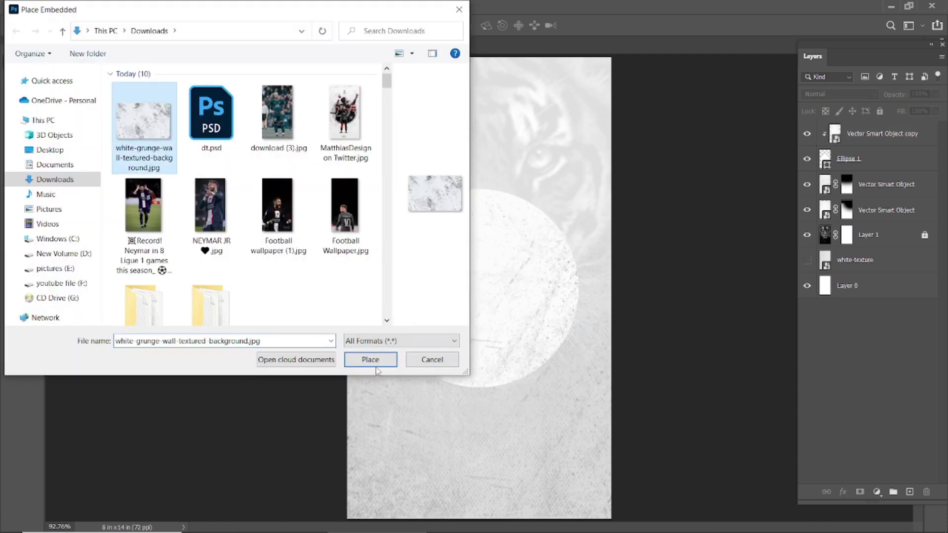
pyautogui.click(370, 359)
pyautogui.moveTo(628, 205); pyautogui.dragTo(555, 367)
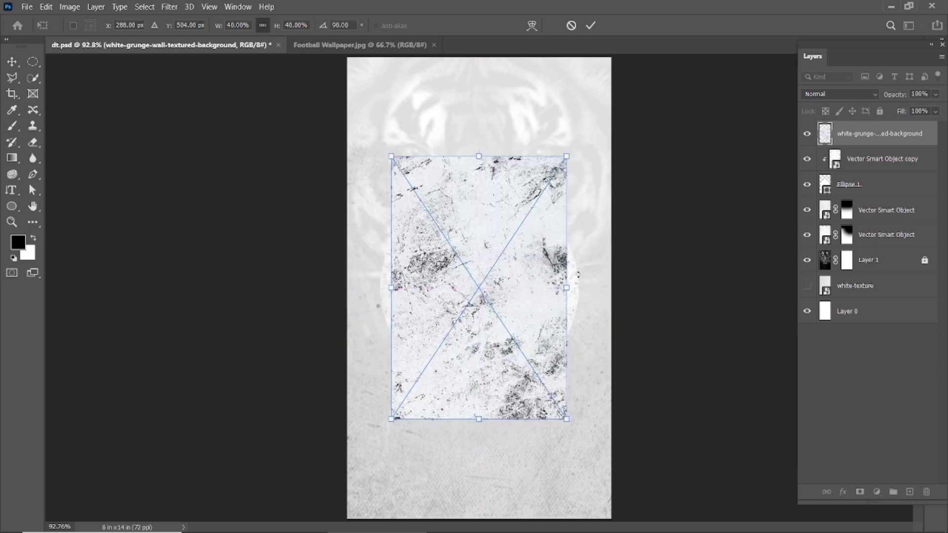
pyautogui.moveTo(567, 286); pyautogui.dragTo(584, 287)
pyautogui.click(590, 25)
# - Clip the grunge layer to the circle at 79% opacity, then duplicate it and clip the texture copy
pyautogui.keyDown('alt'); pyautogui.click(861, 146); pyautogui.keyUp('alt')
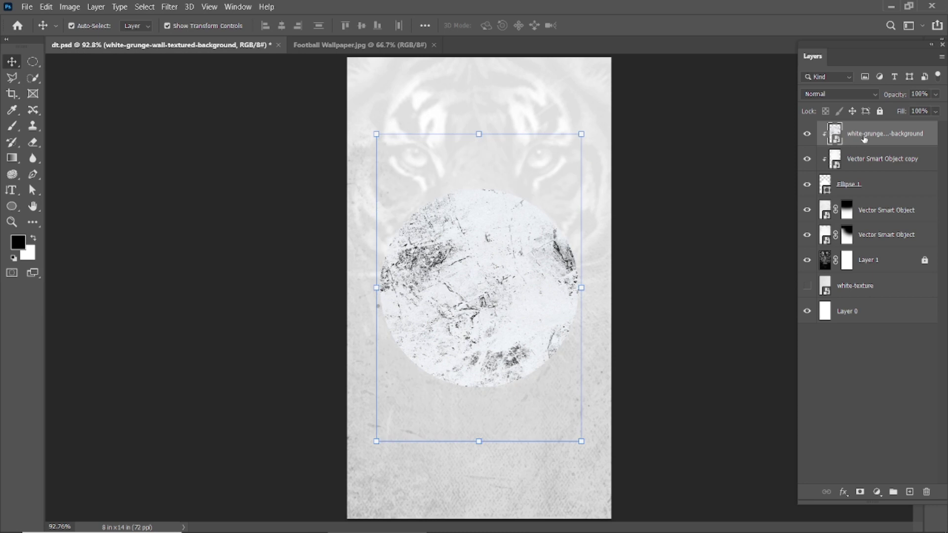
pyautogui.moveTo(864, 139); pyautogui.dragTo(869, 173)
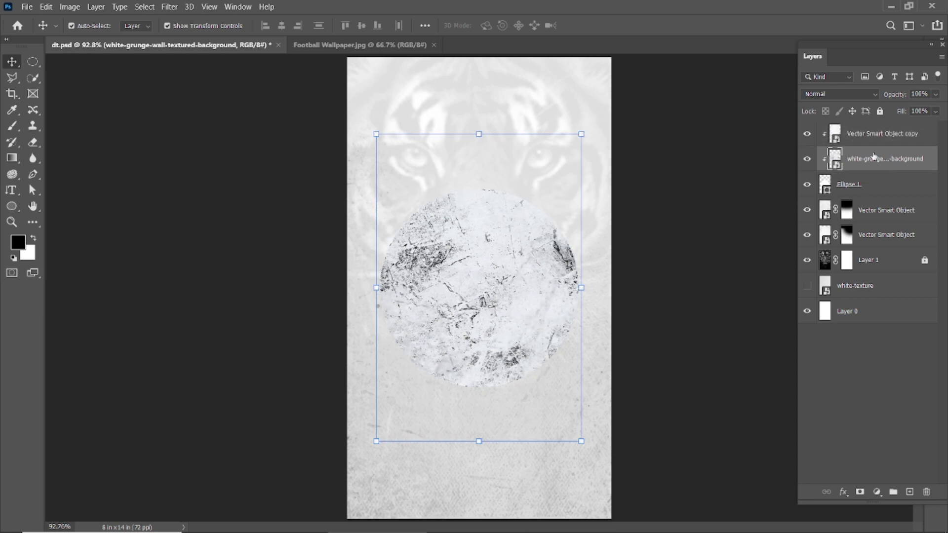
pyautogui.moveTo(895, 97); pyautogui.dragTo(899, 123)
pyautogui.hotkey('ctrl', 'j')
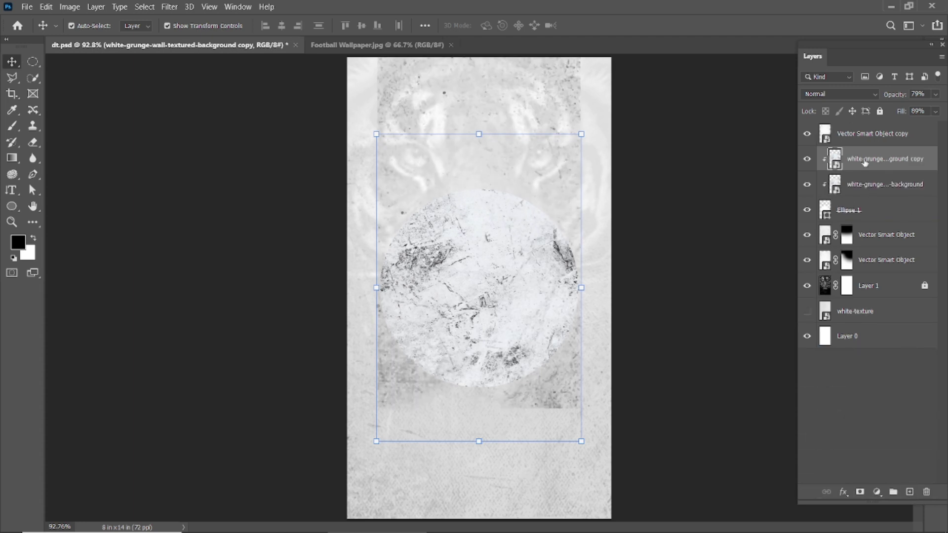
pyautogui.click(858, 138)
pyautogui.hotkey('ctrl', 'alt', 'g')
pyautogui.click(883, 158)
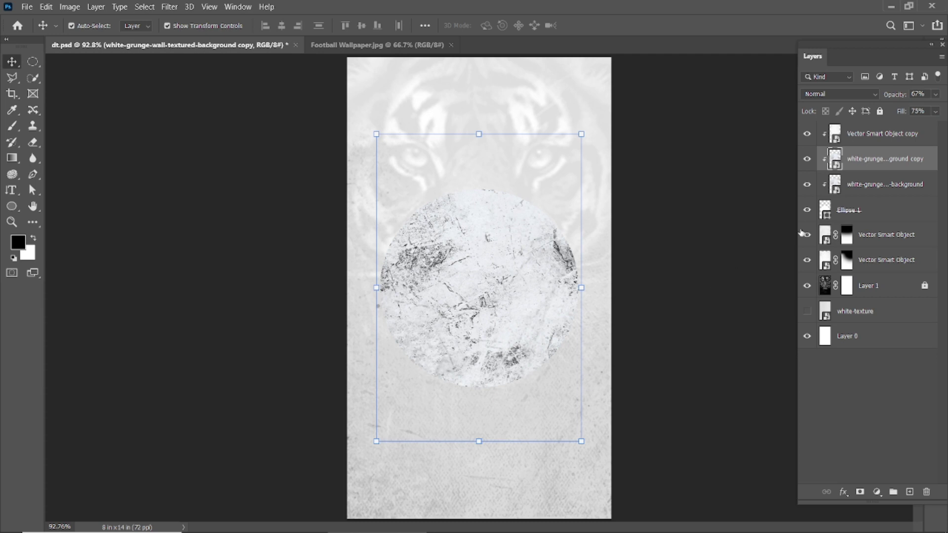
# - Try moving the grunge copy, undo it, and make another duplicate of the grunge copy
pyautogui.hotkey('ctrl', 't')
pyautogui.moveTo(467, 317)
pyautogui.mouseDown()
pyautogui.moveTo(459, 285)
pyautogui.moveTo(472, 271)
pyautogui.mouseUp()
pyautogui.hotkey('ctrl', 'z')
pyautogui.press('Escape')
pyautogui.moveTo(878, 159); pyautogui.dragTo(910, 492)
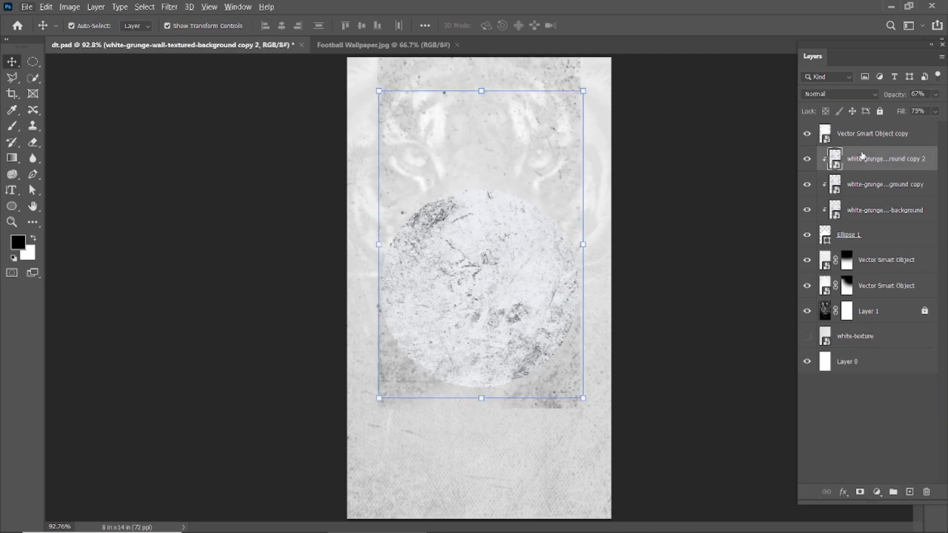
# - Clip the Vector Smart Object copy into the circle and toggle the copy 2 texture to compare
pyautogui.click(869, 145)
pyautogui.doubleClick(807, 135)
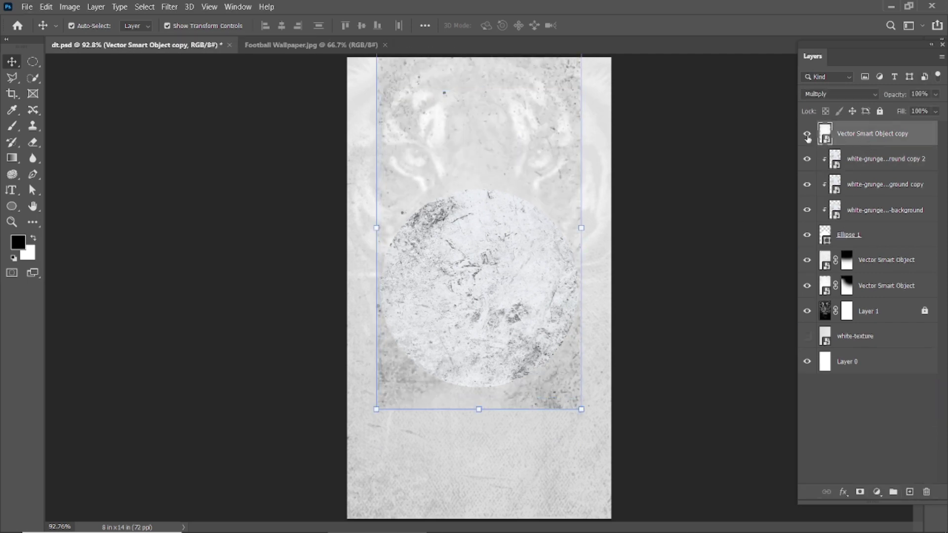
pyautogui.keyDown('alt'); pyautogui.click(848, 146); pyautogui.keyUp('alt')
pyautogui.click(815, 162)
pyautogui.click(807, 159)
pyautogui.click(807, 158)
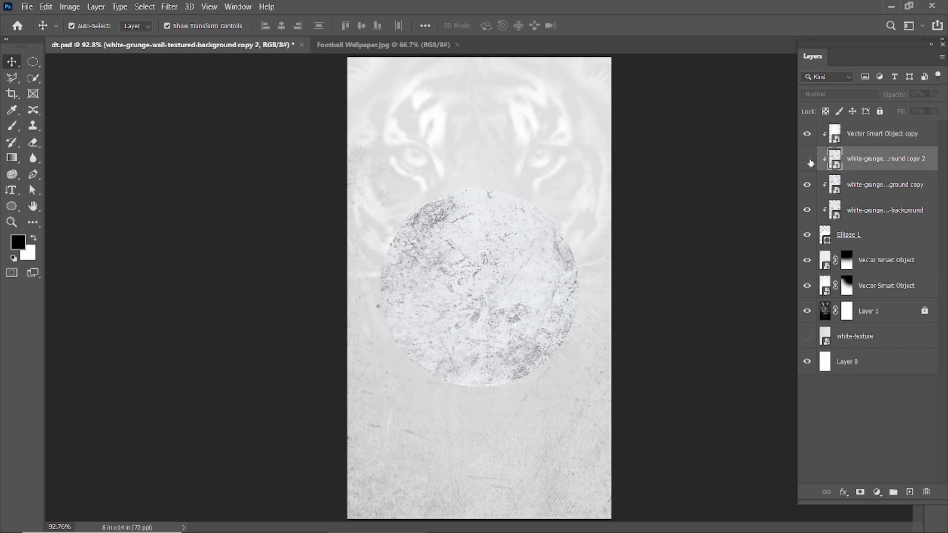
pyautogui.doubleClick(808, 136)
pyautogui.doubleClick(808, 185)
pyautogui.click(857, 185)
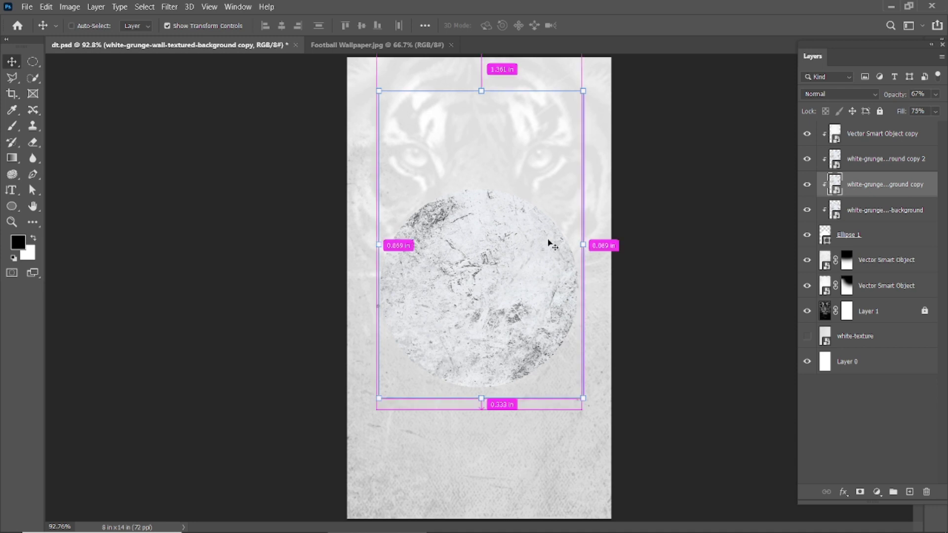
# - Move the grunge texture copy over the circle, trying Flip Vertical and reverting it
pyautogui.hotkey('ctrl', 't')
pyautogui.moveTo(543, 271)
pyautogui.mouseDown()
pyautogui.moveTo(511, 331)
pyautogui.moveTo(520, 363)
pyautogui.mouseUp()
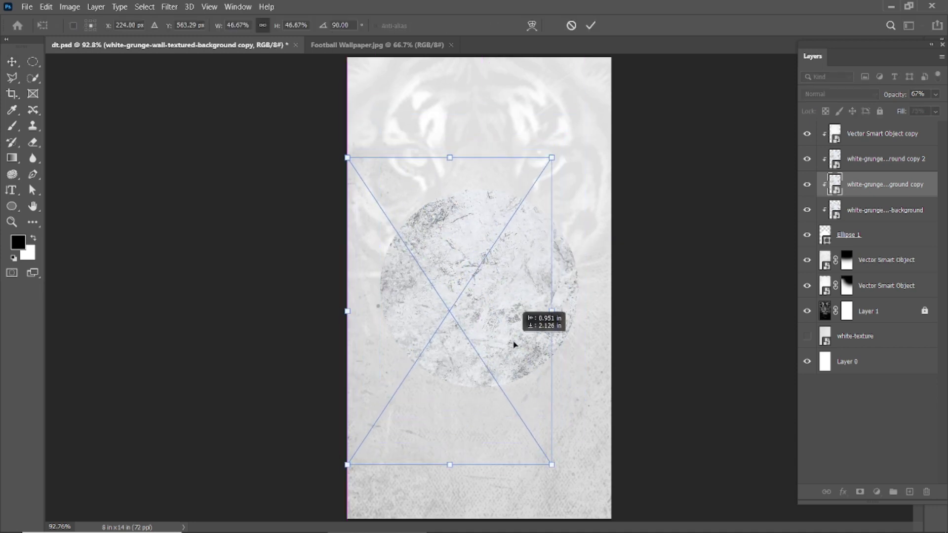
pyautogui.rightClick(490, 326)
pyautogui.click(514, 451)
pyautogui.moveTo(470, 280)
pyautogui.mouseDown()
pyautogui.moveTo(510, 285)
pyautogui.moveTo(466, 299)
pyautogui.moveTo(528, 271)
pyautogui.mouseUp()
pyautogui.rightClick(483, 274)
pyautogui.click(515, 461)
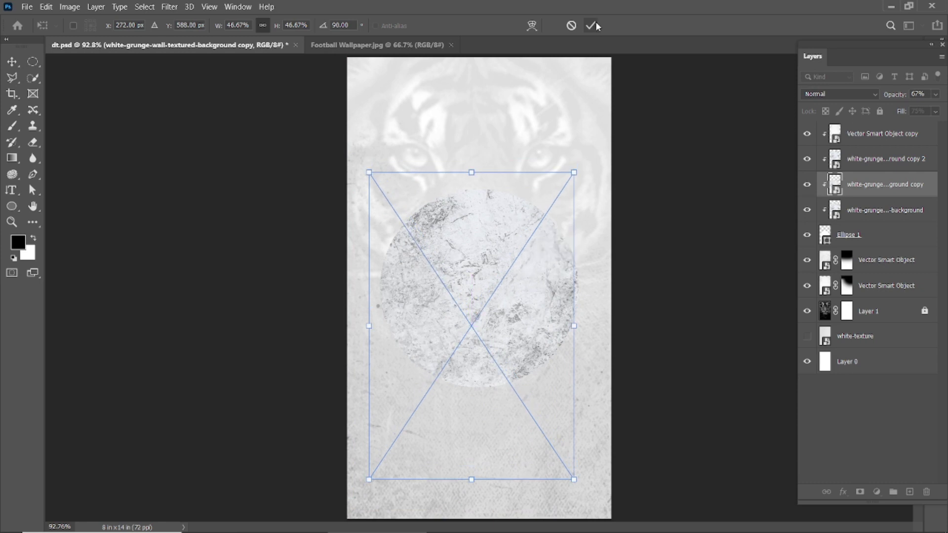
pyautogui.click(592, 25)
# - Select the Ellipse 1 circle layer and start a free transform on it
pyautogui.scroll(-1, 545, 303)
pyautogui.scroll(2, 546, 303)
pyautogui.click(514, 271)
pyautogui.click(500, 293)
pyautogui.click(711, 278)
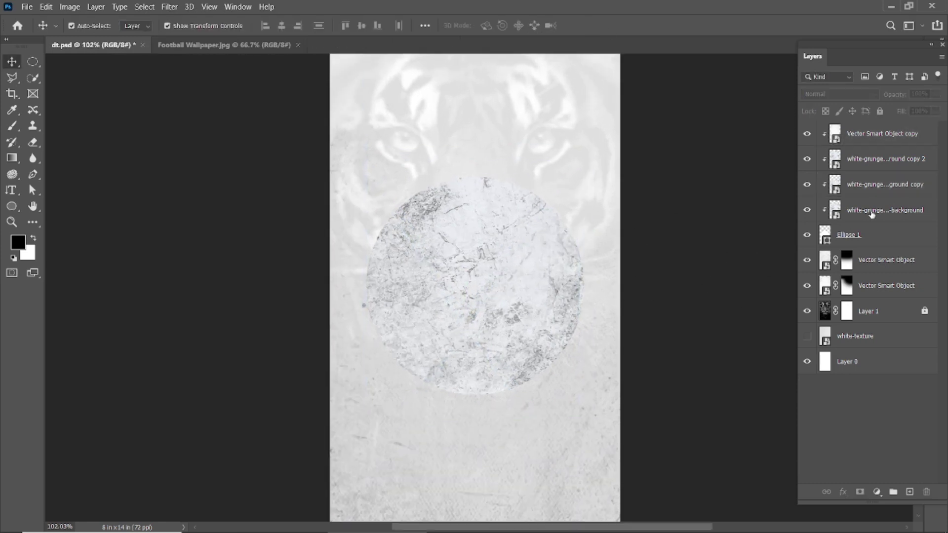
pyautogui.hotkey('ctrl', 't')
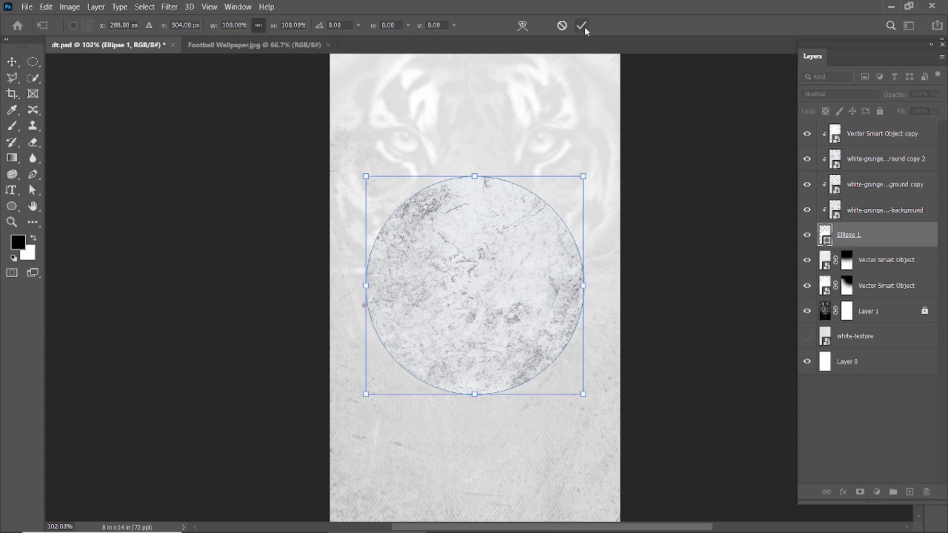
# - Apply the Ellipse 1 circle's transform at about 108%
pyautogui.click(581, 25)
pyautogui.rightClick(888, 236)
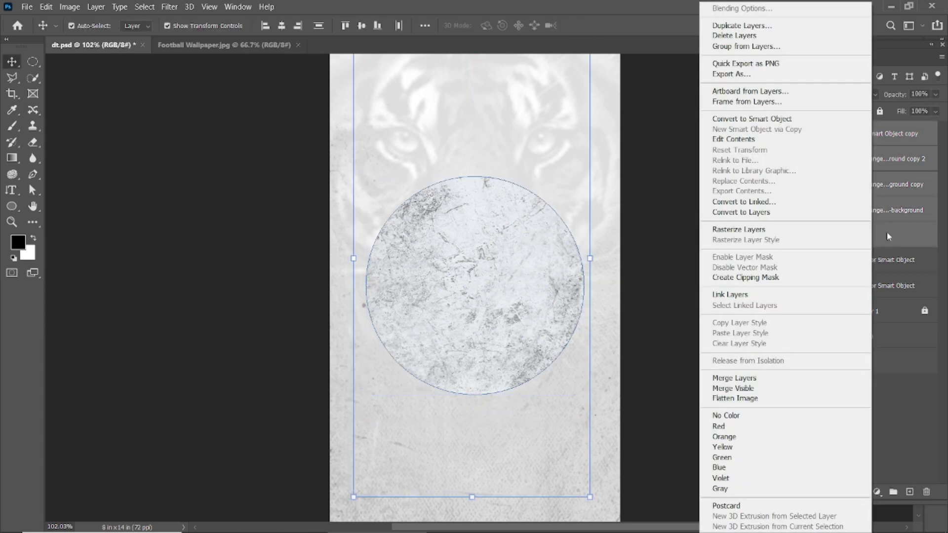
pyautogui.click(682, 268)
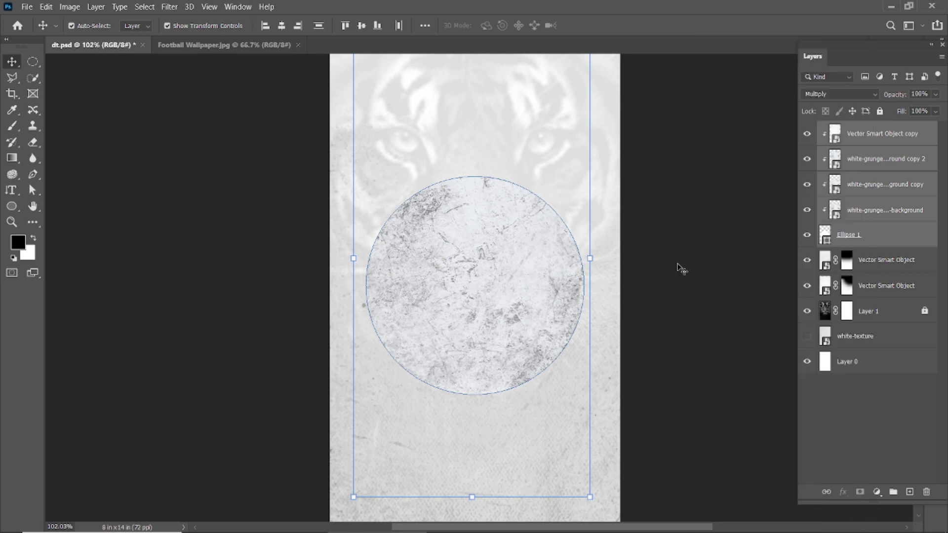
pyautogui.click(9, 206)
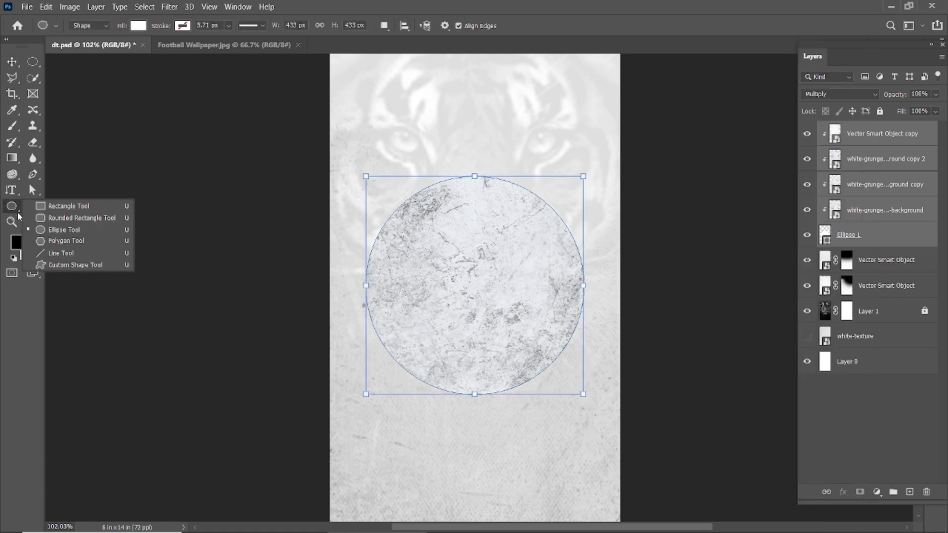
pyautogui.click(18, 216)
# - Group the circle and its clipped textures as 'Ellips', then bring up the Open dialog
pyautogui.rightClick(880, 163)
pyautogui.press('Escape')
pyautogui.hotkey('ctrl', 'g')
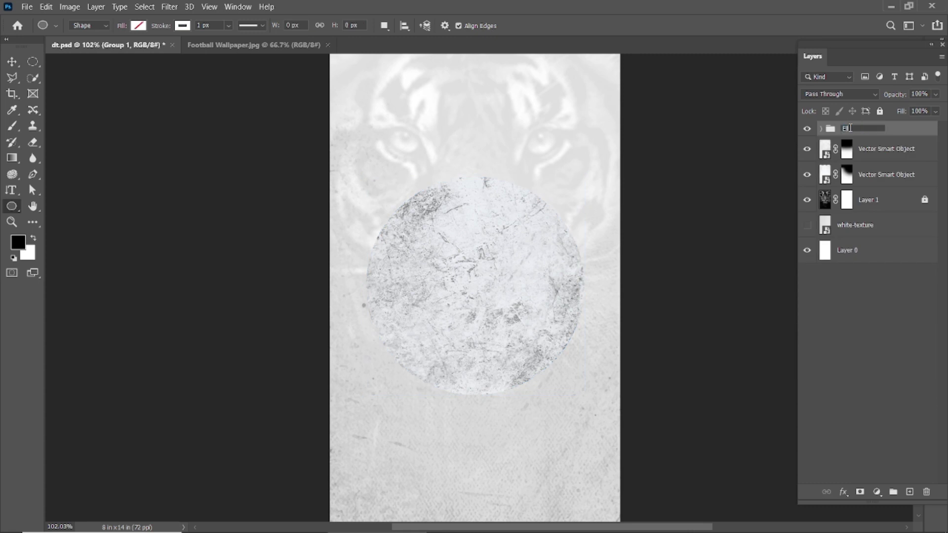
pyautogui.press('v')
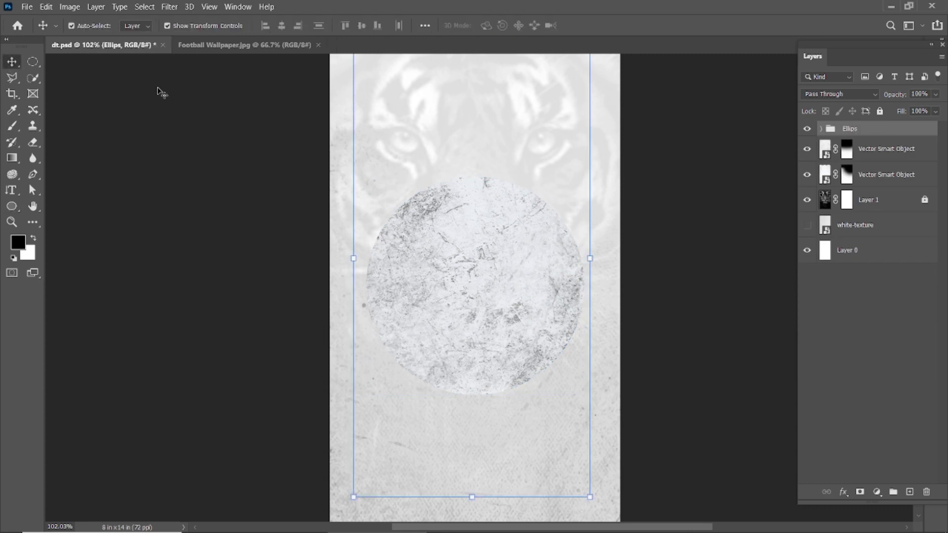
pyautogui.click(158, 91)
pyautogui.click(27, 6)
pyautogui.click(42, 30)
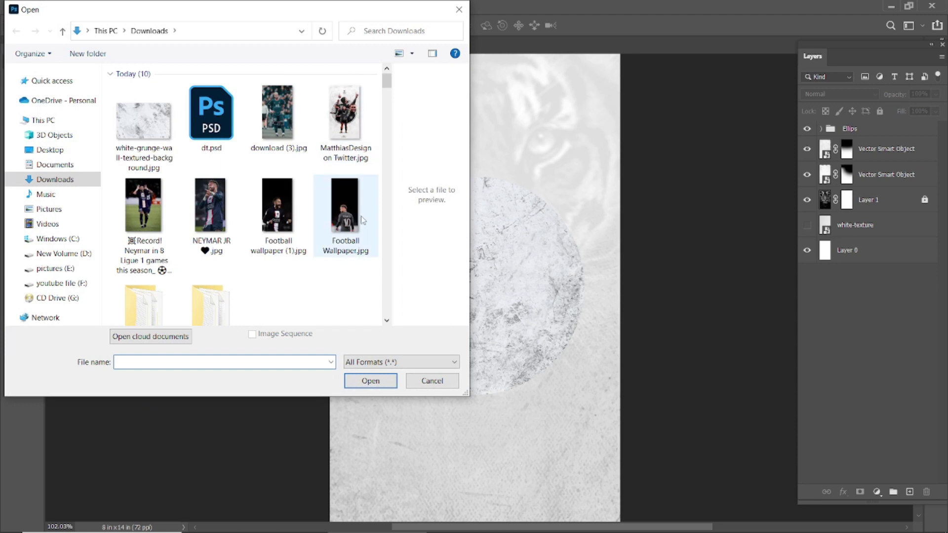
# - Open Football Wallpaper.jpg and select the player with Quick Selection
pyautogui.doubleClick(346, 214)
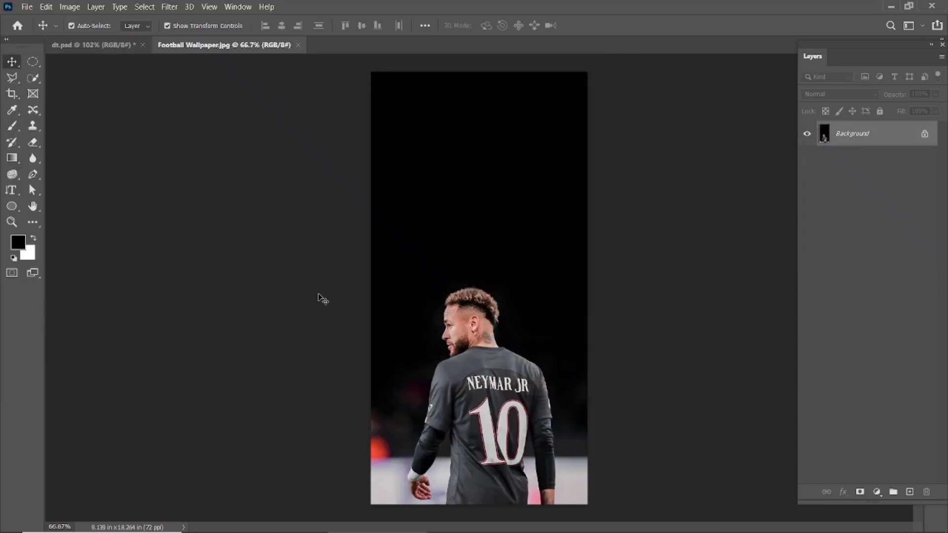
pyautogui.press('w')
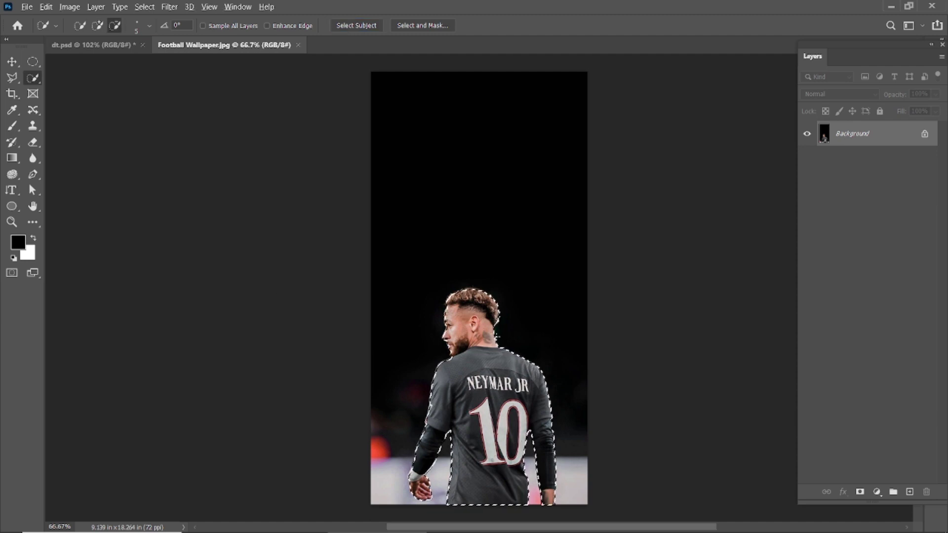
pyautogui.scroll(5, 493, 395)
pyautogui.scroll(-2, 461, 342)
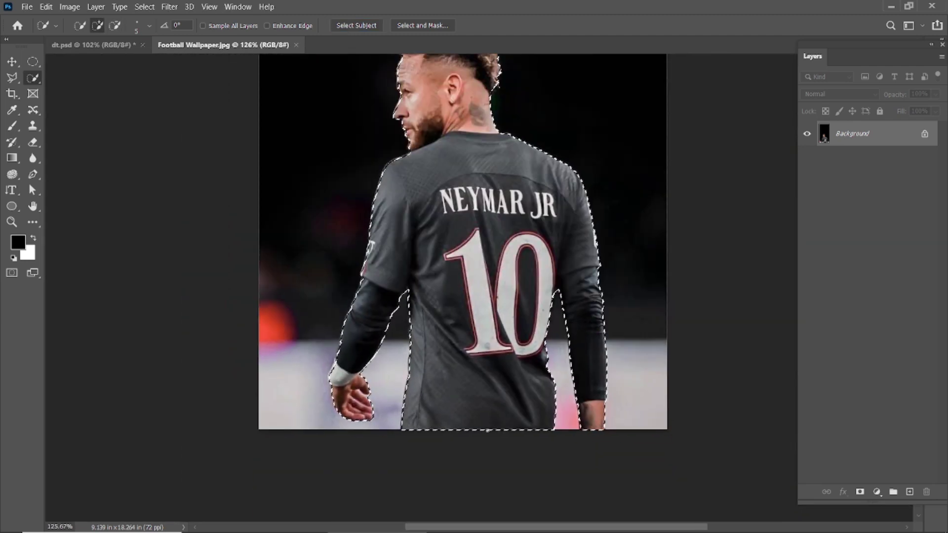
pyautogui.scroll(-2, 462, 342)
pyautogui.scroll(-2, 461, 343)
pyautogui.scroll(-1, 461, 342)
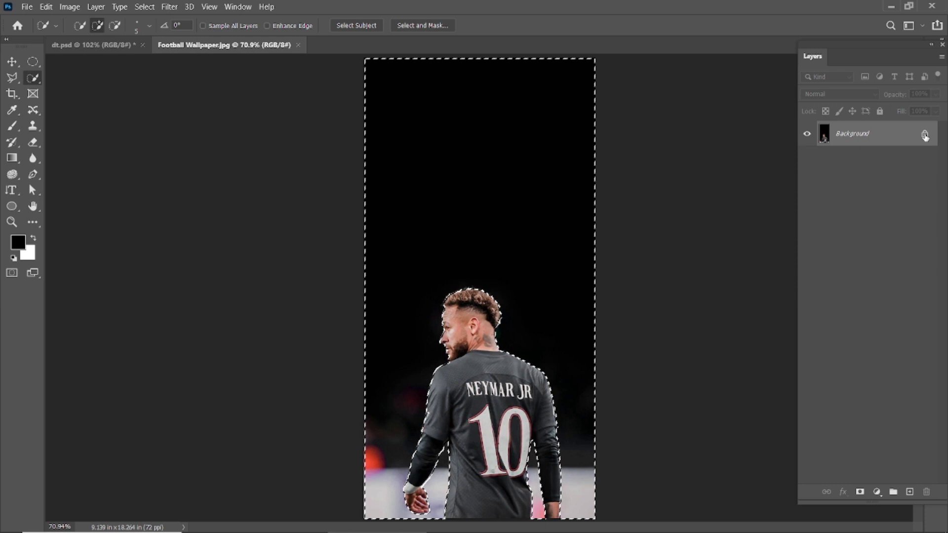
# - Unlock the layer and delete the dark backdrop to transparency, then bring up Open again
pyautogui.click(925, 137)
pyautogui.press('Delete')
pyautogui.press('v')
pyautogui.click(26, 7)
pyautogui.click(35, 29)
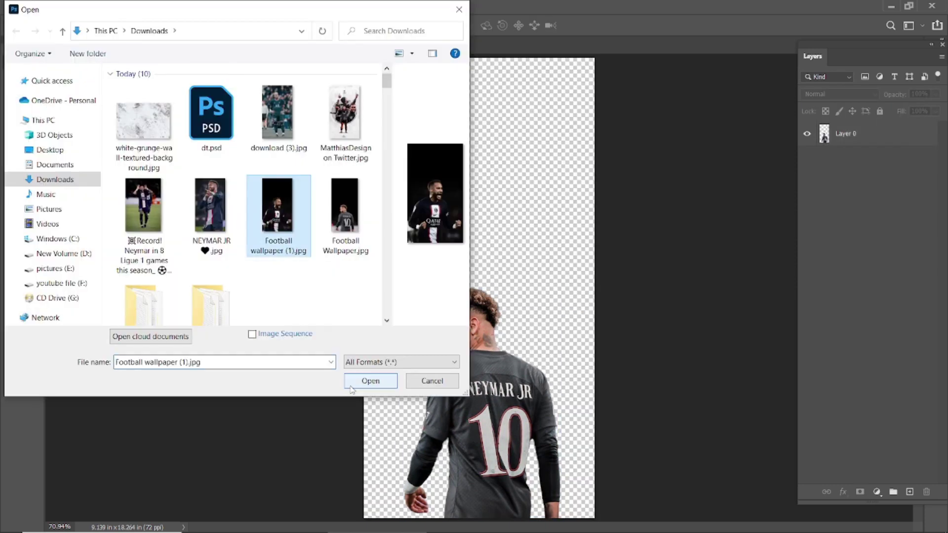
# - Open Football wallpaper (1).jpg and auto-select the player with Select Subject
pyautogui.click(351, 387)
pyautogui.click(353, 25)
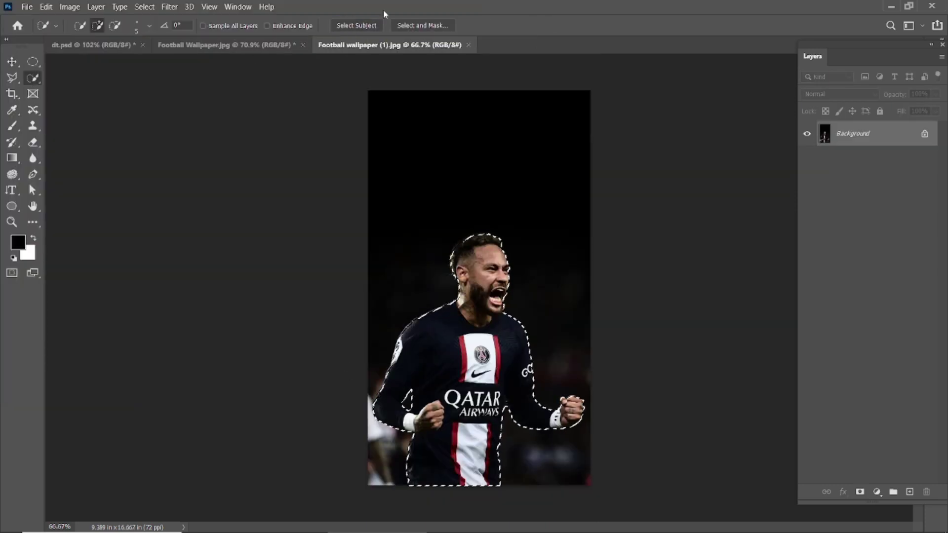
pyautogui.scroll(3, 539, 335)
pyautogui.scroll(2, 524, 339)
pyautogui.scroll(3, 514, 340)
pyautogui.scroll(1, 509, 340)
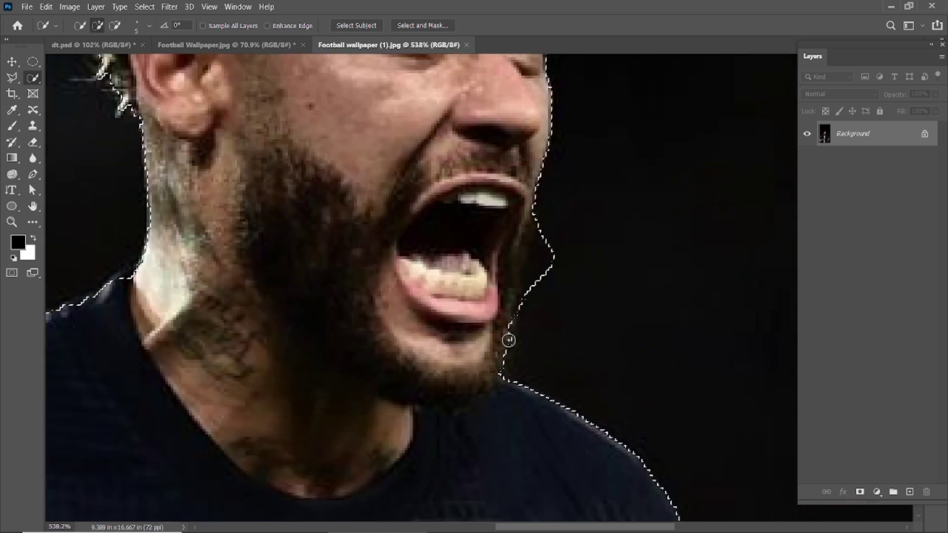
# - Refine the player selection edges along the jaw and beside the mouth
pyautogui.moveTo(508, 340); pyautogui.dragTo(523, 322)
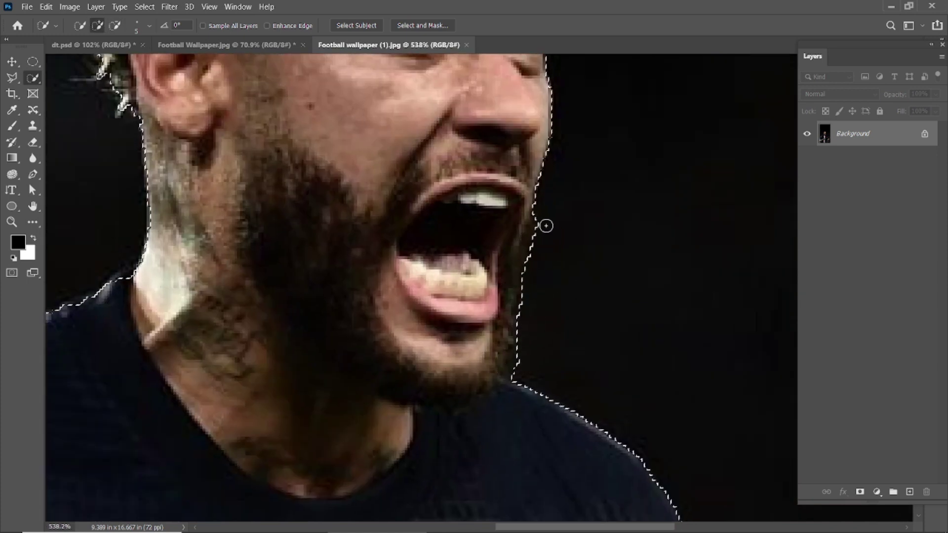
pyautogui.moveTo(544, 223); pyautogui.dragTo(544, 269)
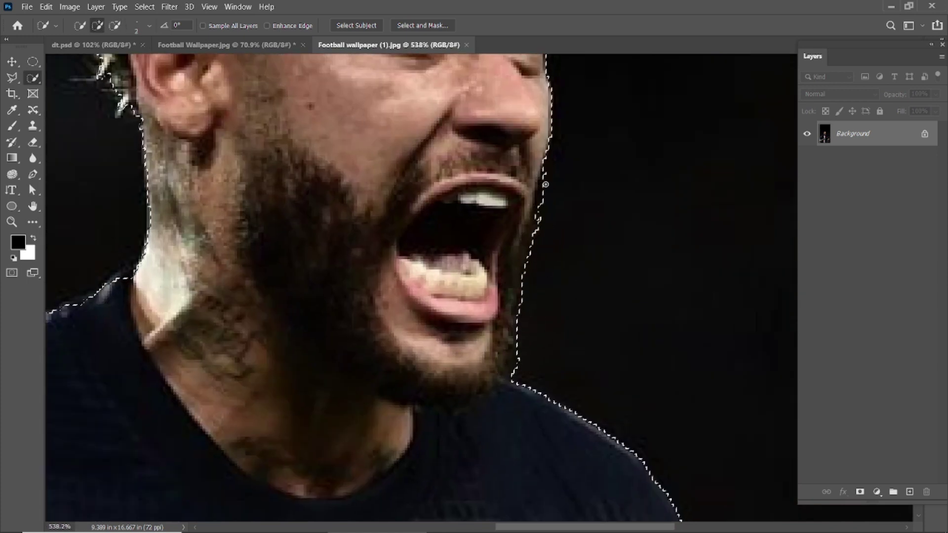
pyautogui.scroll(-3, 513, 342)
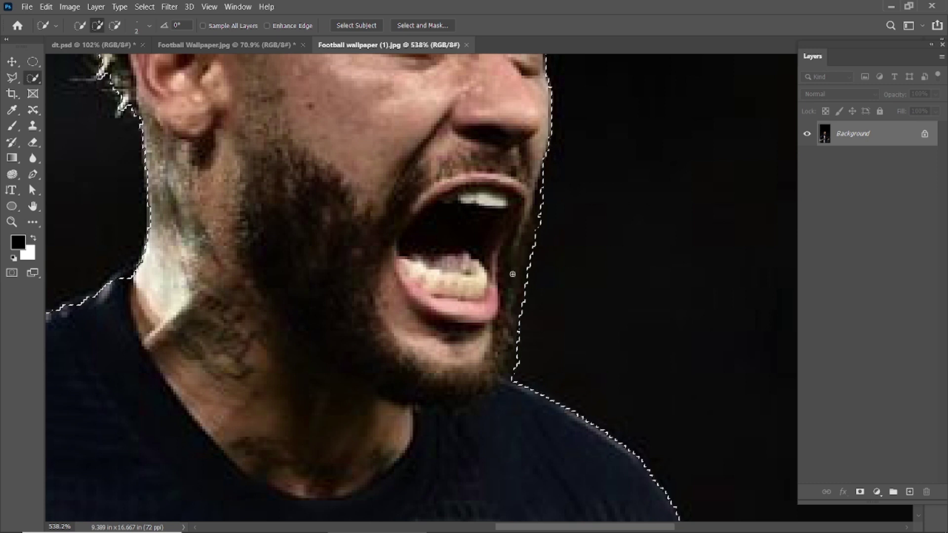
pyautogui.scroll(-3, 512, 342)
pyautogui.scroll(4, 395, 214)
pyautogui.scroll(2, 395, 214)
pyautogui.scroll(-3, 395, 214)
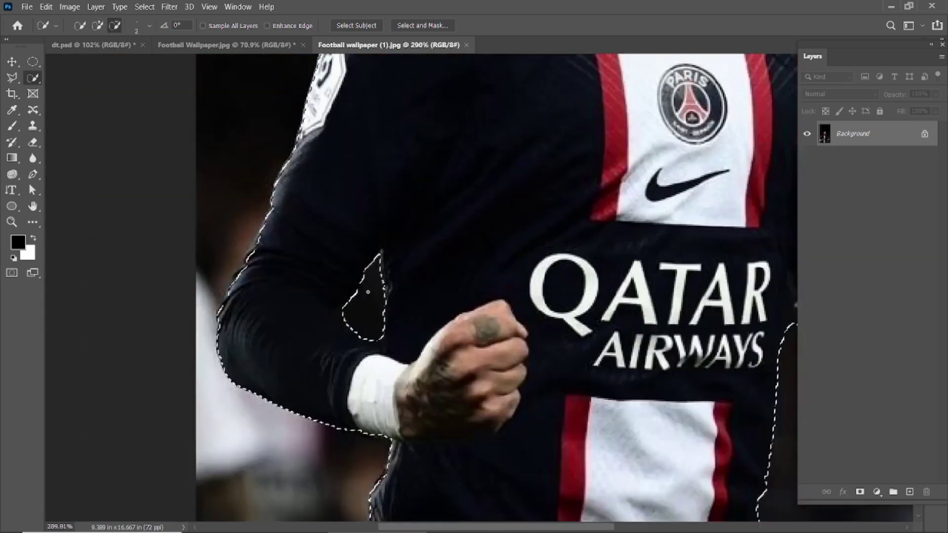
pyautogui.scroll(2, 395, 214)
pyautogui.scroll(-2, 339, 328)
pyautogui.scroll(2, 363, 351)
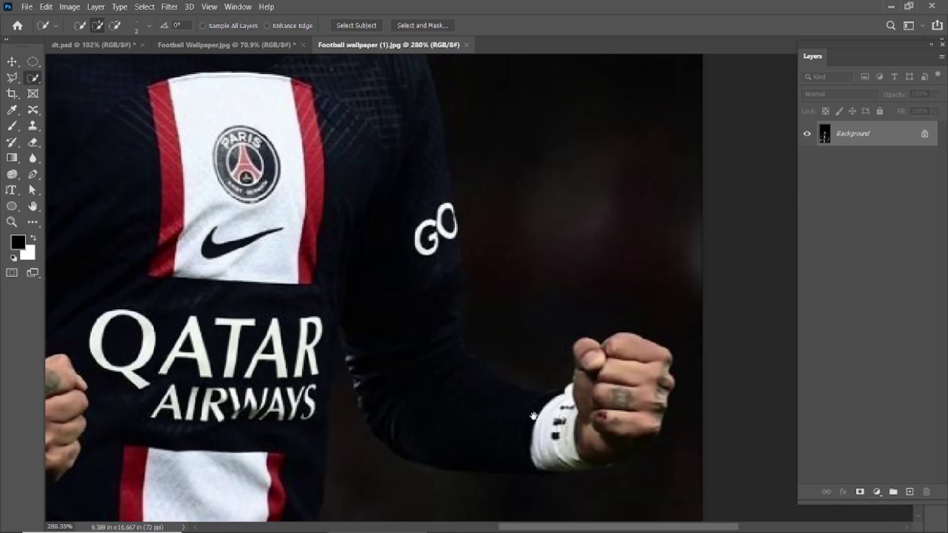
pyautogui.scroll(2, 561, 286)
pyautogui.scroll(1, 561, 287)
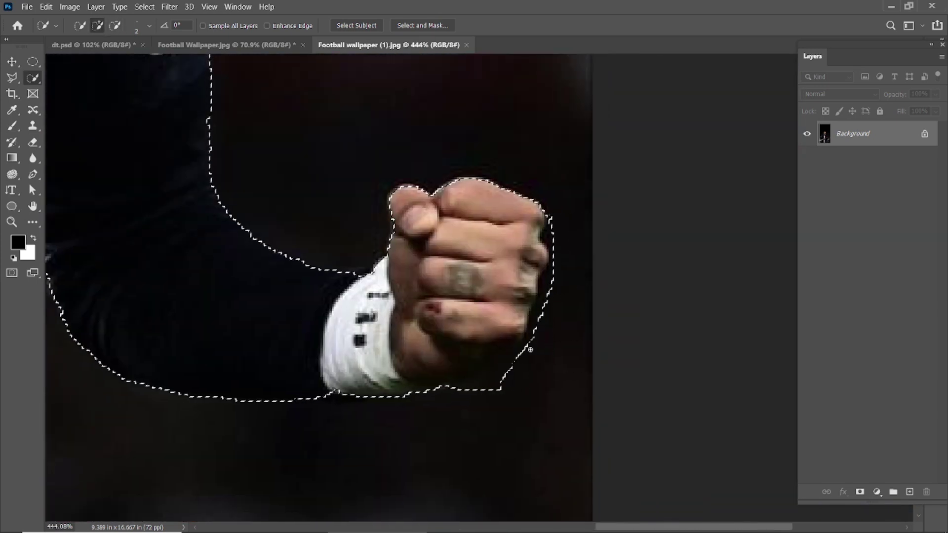
pyautogui.click(621, 280)
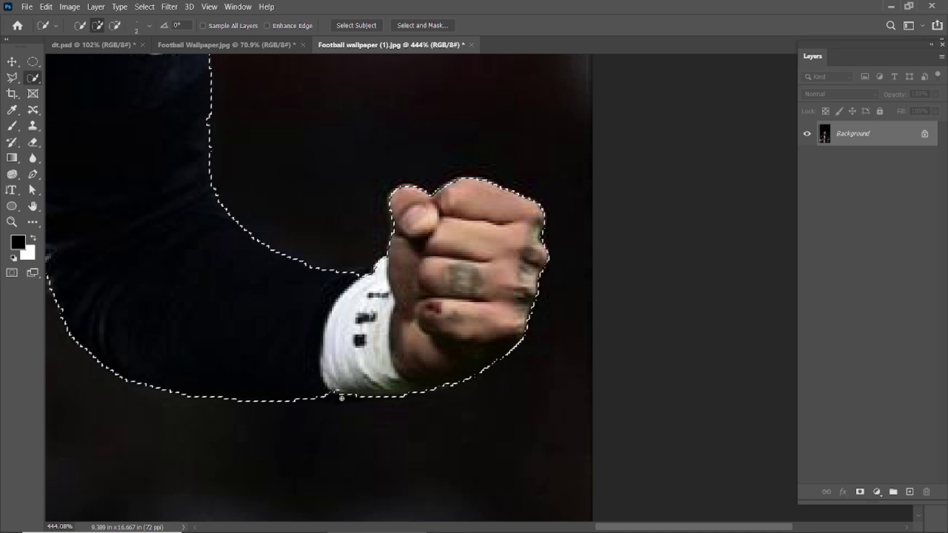
pyautogui.scroll(-4, 260, 415)
pyautogui.scroll(1, 414, 177)
# - Invert the selection, unlock the layer, and delete the background to transparency
pyautogui.hotkey('ctrl', 'shift', 'i')
pyautogui.click(924, 133)
pyautogui.press('Delete')
pyautogui.press('v')
pyautogui.hotkey('ctrl', '0')
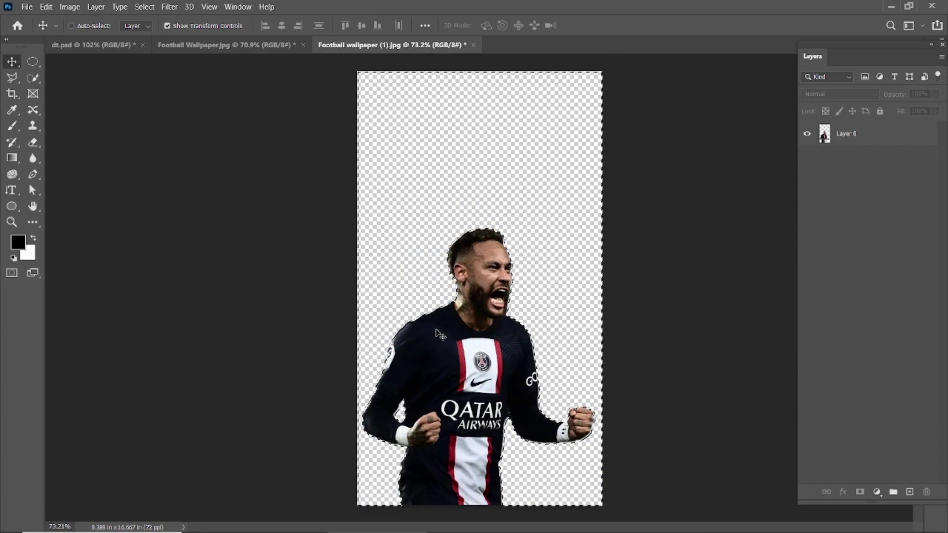
# - Open the third player photo, unlock its layer, and auto-select the player
pyautogui.hotkey('ctrl', 'o')
pyautogui.doubleClick(211, 202)
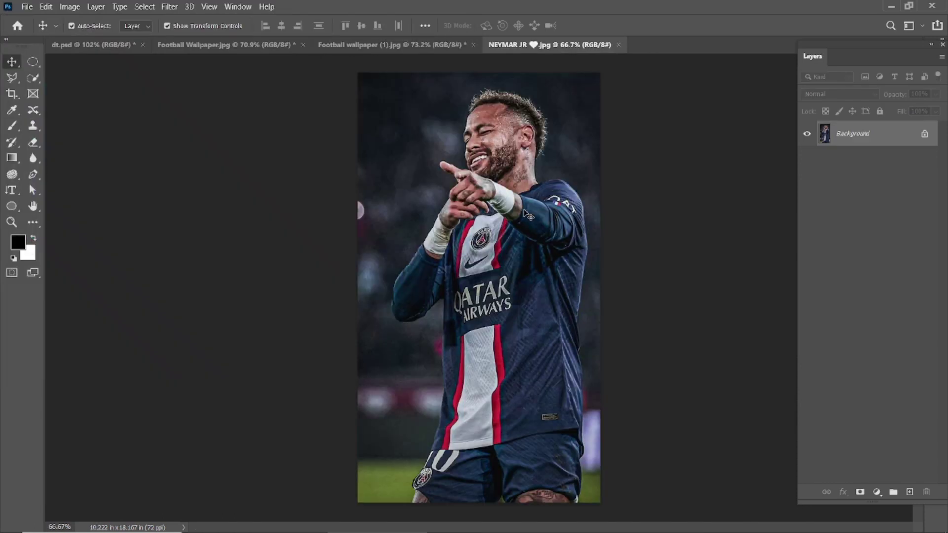
pyautogui.hotkey('ctrl', '0')
pyautogui.press('w')
pyautogui.click(924, 133)
pyautogui.click(356, 25)
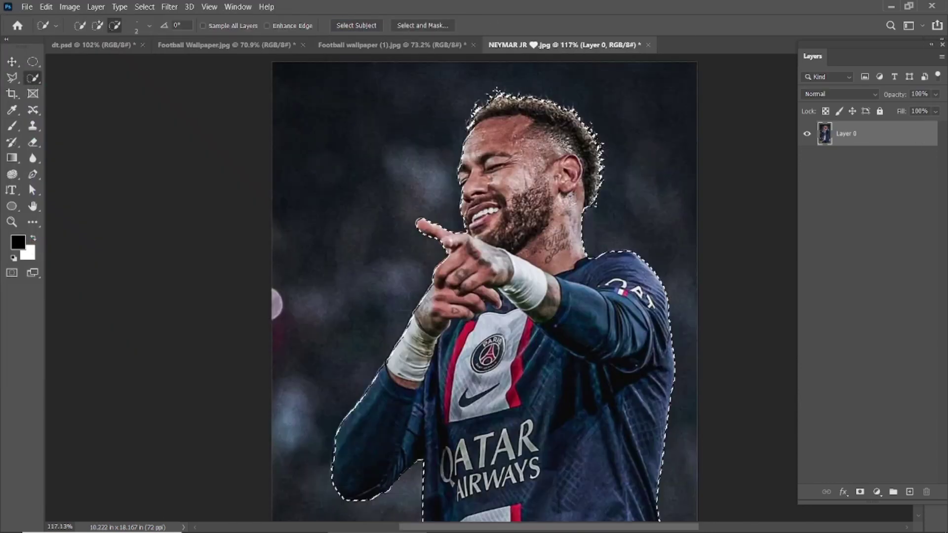
pyautogui.scroll(3, 533, 417)
pyautogui.scroll(-2, 534, 417)
# - Drag the Football Wallpaper player cutout over to the dt.psd poster
pyautogui.moveTo(533, 418); pyautogui.dragTo(482, 405)
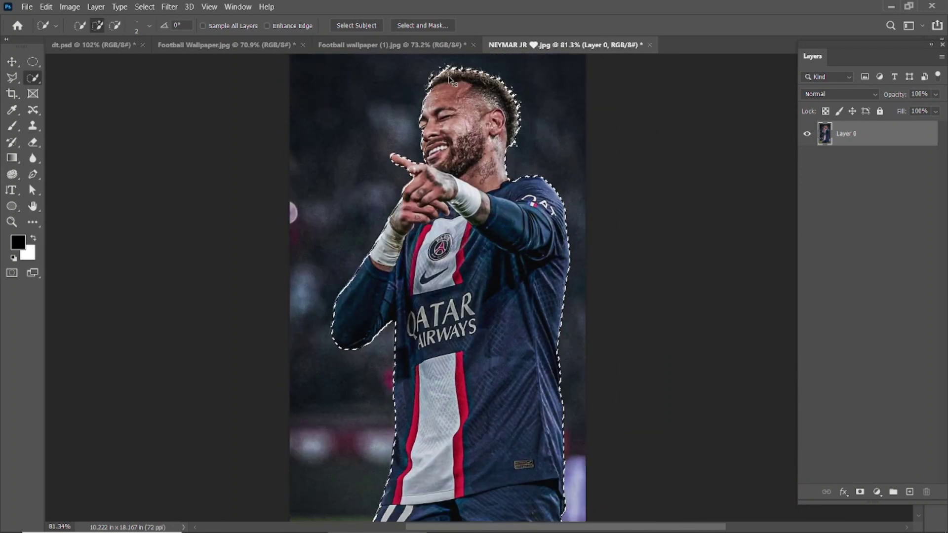
pyautogui.click(237, 44)
pyautogui.moveTo(473, 324)
pyautogui.mouseDown()
pyautogui.moveTo(107, 46)
pyautogui.moveTo(487, 268)
pyautogui.mouseUp()
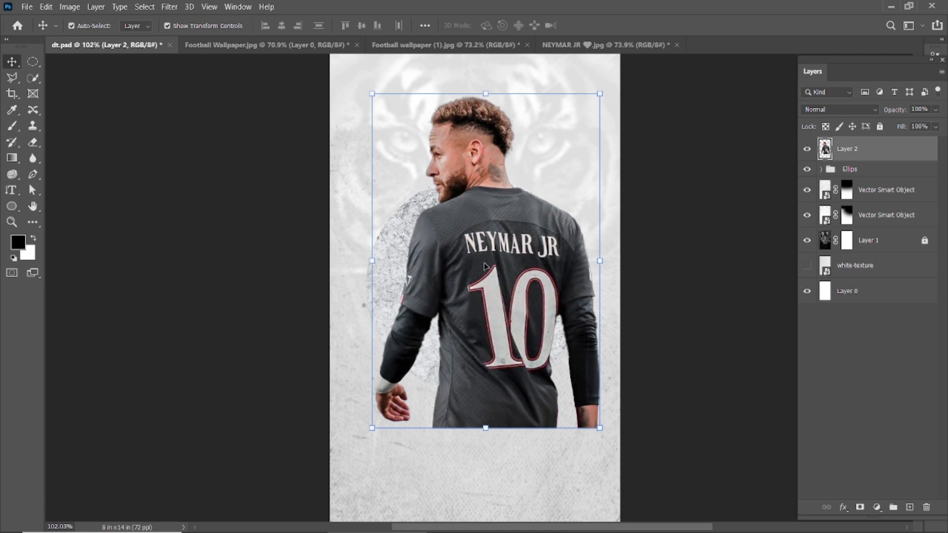
# - Scale the back-facing player (Layer 2) to 73% and move him into the circle
pyautogui.scroll(-1, 484, 267)
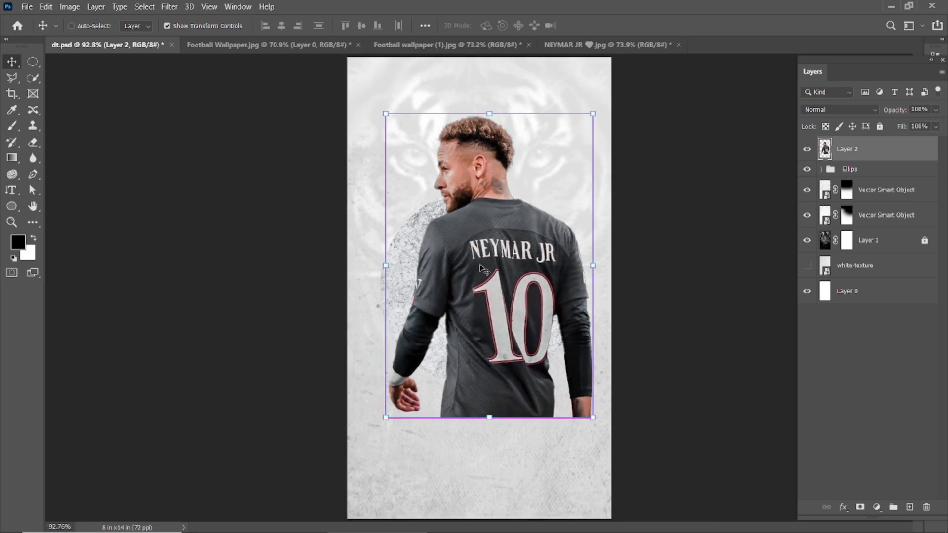
pyautogui.hotkey('ctrl', 't')
pyautogui.moveTo(592, 114); pyautogui.dragTo(536, 208)
pyautogui.moveTo(484, 279); pyautogui.dragTo(501, 208)
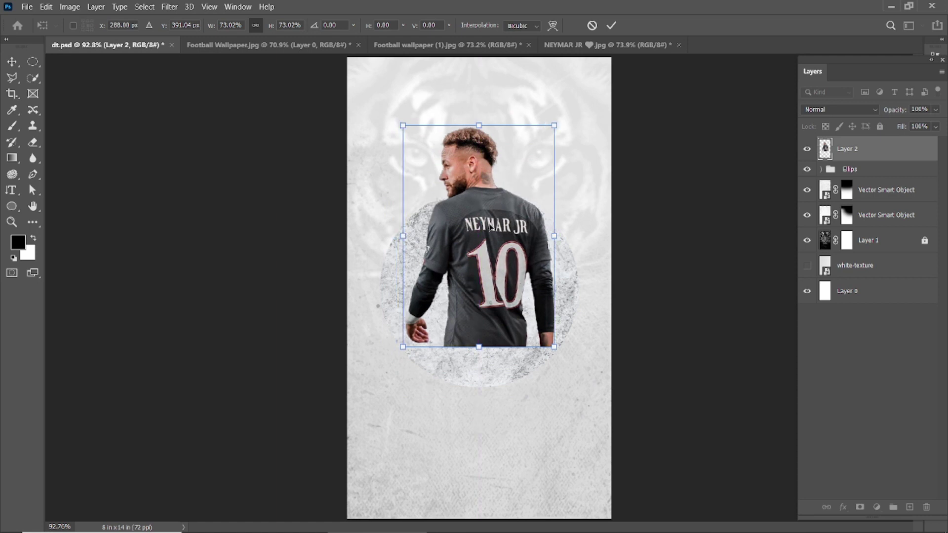
pyautogui.press('Return')
# - Bring the pointing player cutout into the poster, shrunk and moved up
pyautogui.click(436, 46)
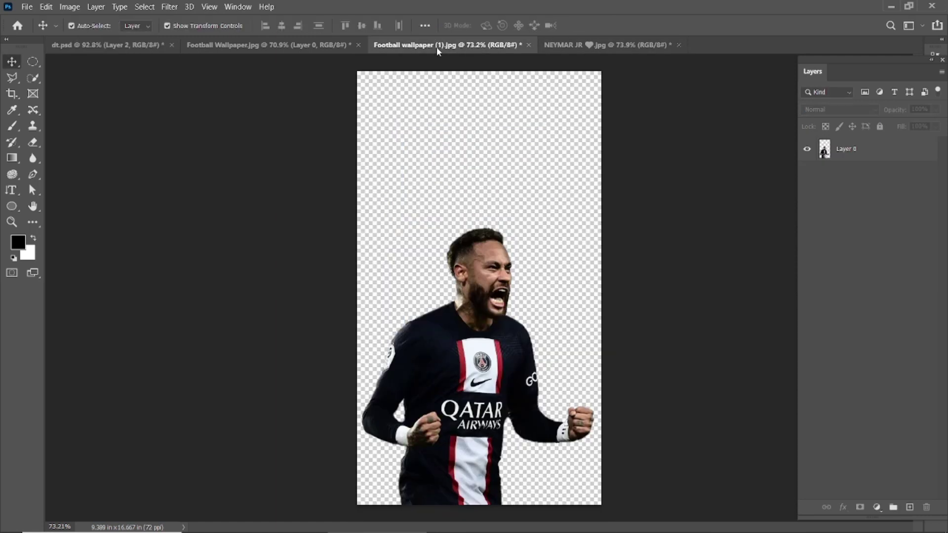
pyautogui.click(267, 45)
pyautogui.click(584, 45)
pyautogui.moveTo(479, 247); pyautogui.dragTo(478, 247)
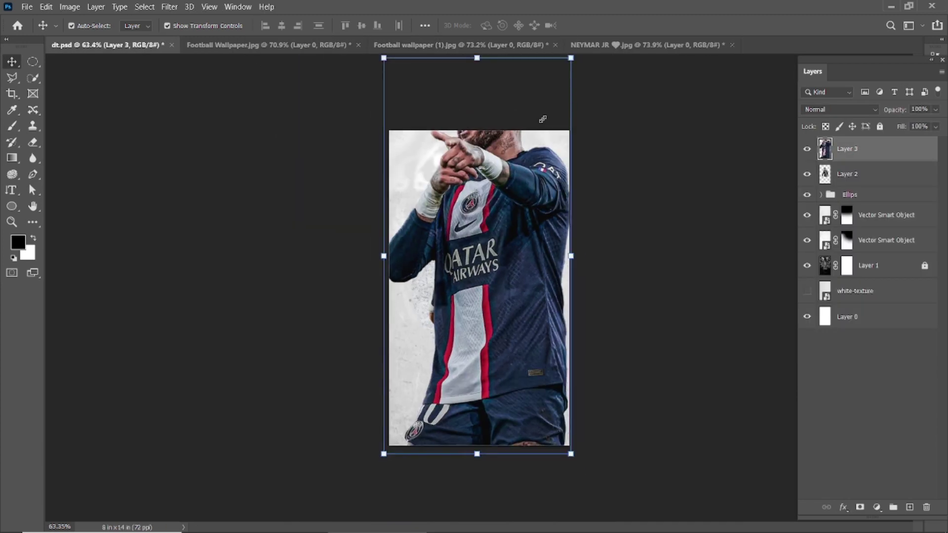
pyautogui.moveTo(542, 119); pyautogui.dragTo(446, 323)
pyautogui.moveTo(419, 375); pyautogui.dragTo(426, 316)
pyautogui.press('Return')
# - Resize the pointing player to about 74% and place him beside the back-facing player
pyautogui.hotkey('ctrl', '0')
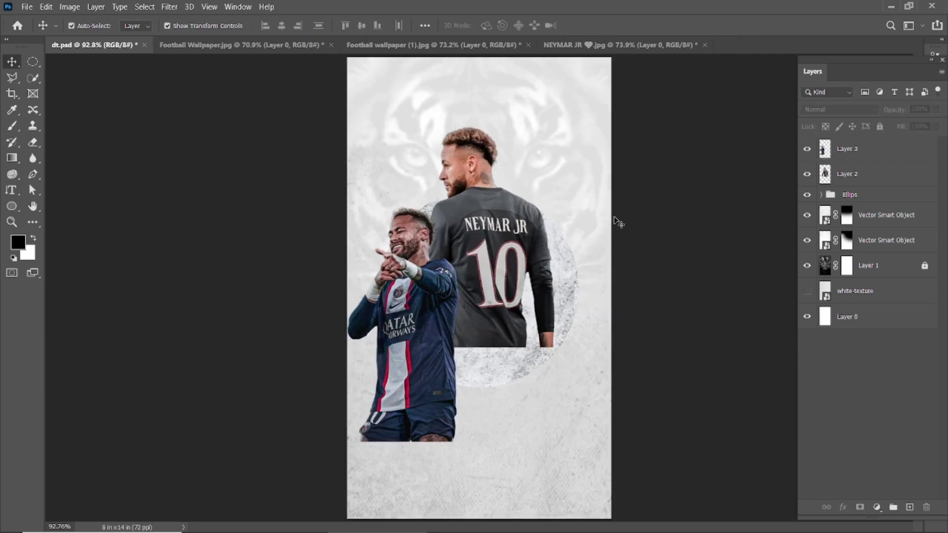
pyautogui.scroll(3, 387, 296)
pyautogui.click(395, 296)
pyautogui.hotkey('ctrl', 't')
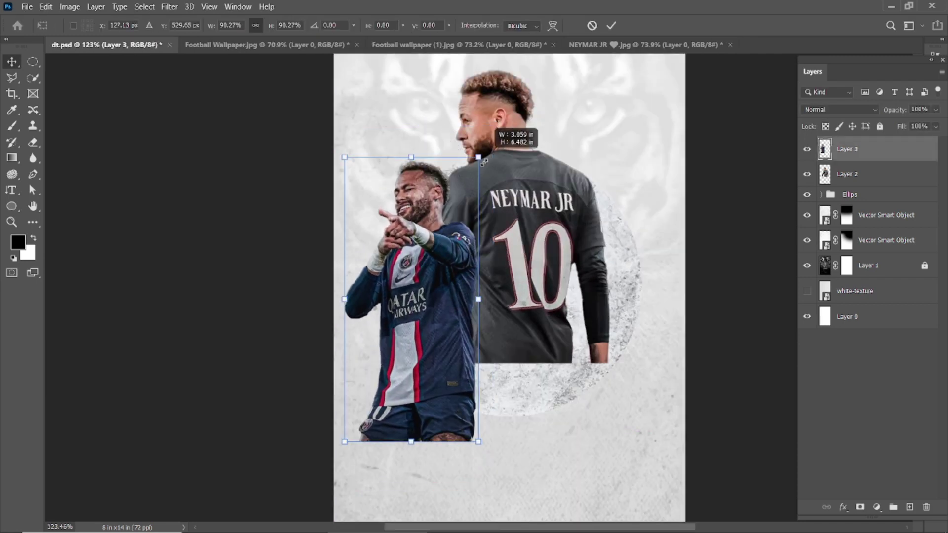
pyautogui.moveTo(484, 162); pyautogui.dragTo(455, 208)
pyautogui.moveTo(420, 300); pyautogui.dragTo(439, 265)
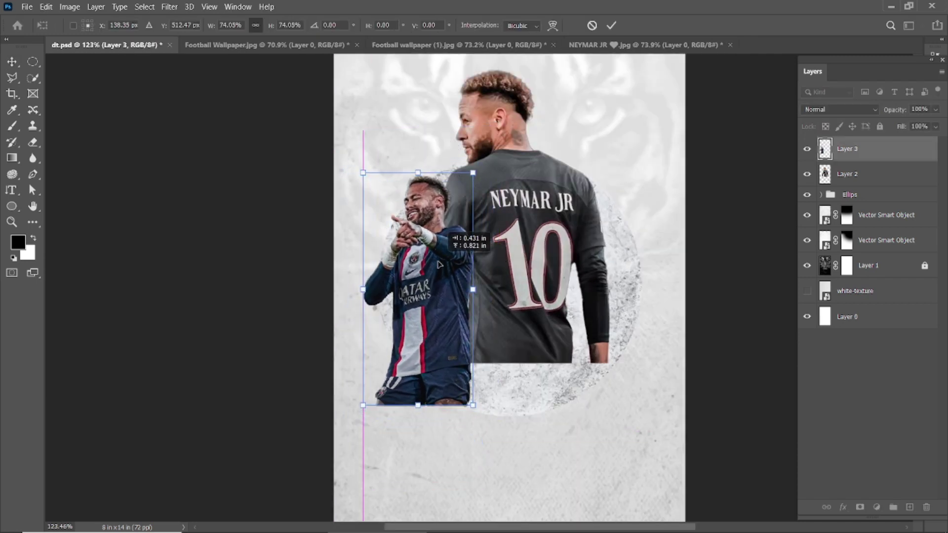
pyautogui.scroll(-2, 555, 239)
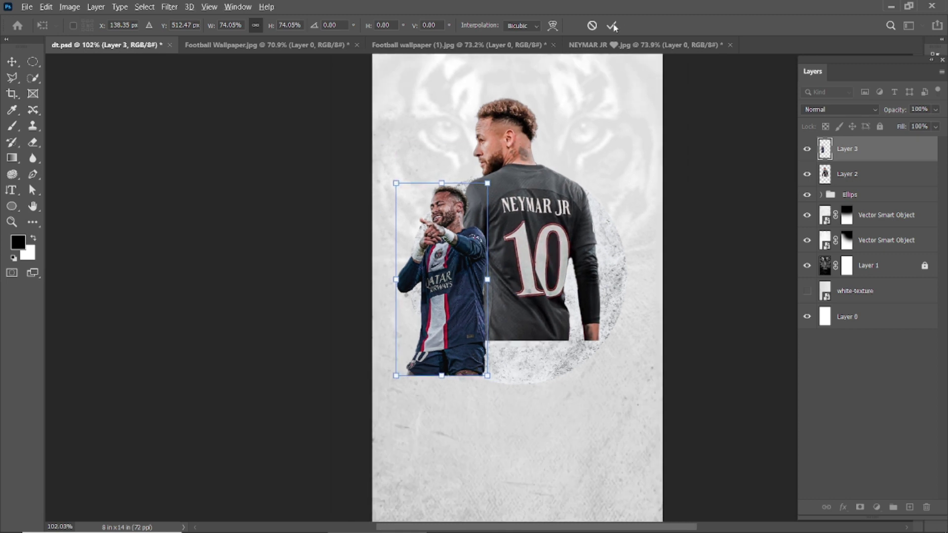
pyautogui.click(612, 25)
# - Reselect Layer 3 and move the pointing player slightly lower
pyautogui.click(840, 150)
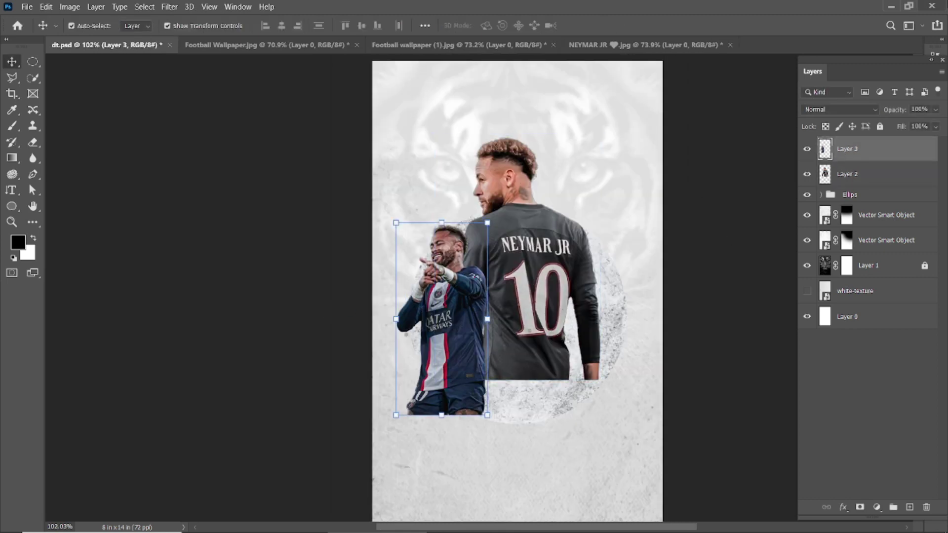
pyautogui.click(863, 194)
pyautogui.click(860, 155)
pyautogui.click(856, 180)
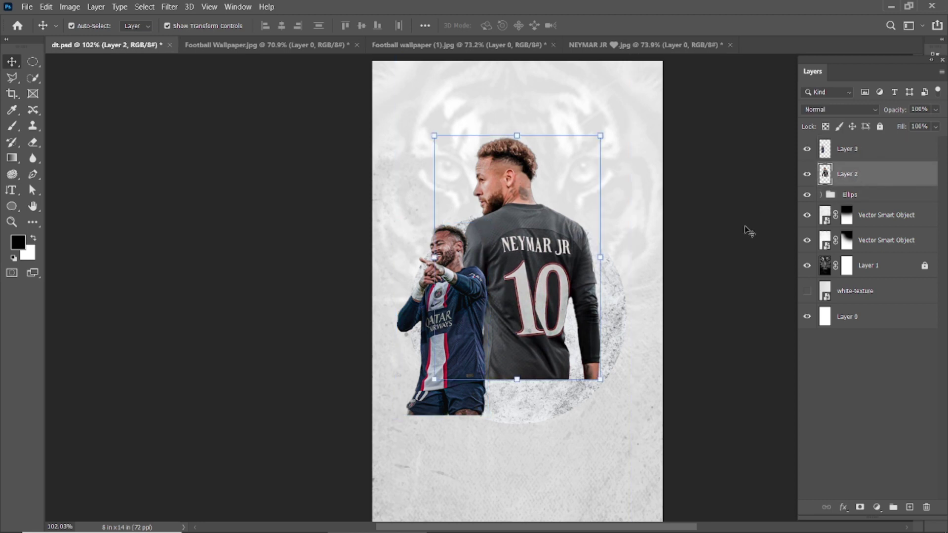
pyautogui.click(874, 155)
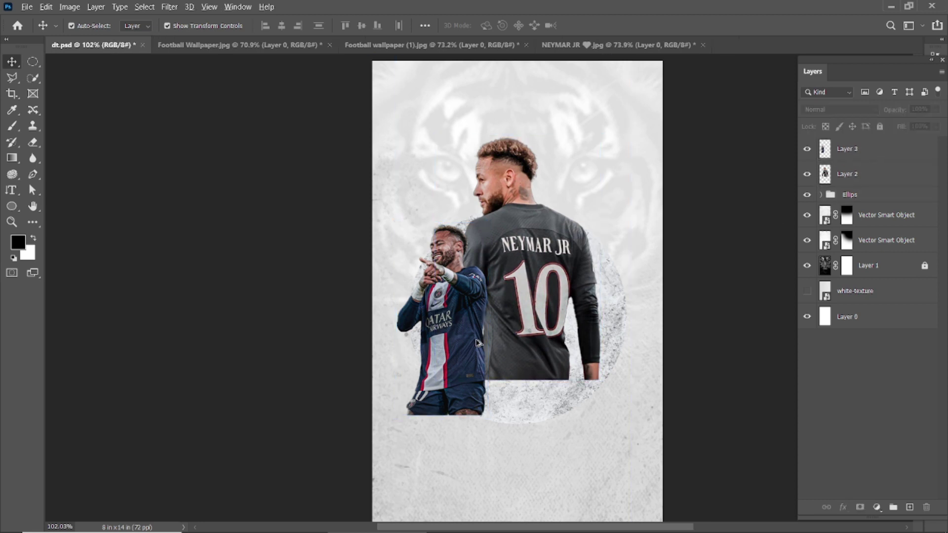
pyautogui.scroll(-2, 552, 253)
pyautogui.moveTo(396, 285); pyautogui.dragTo(396, 296)
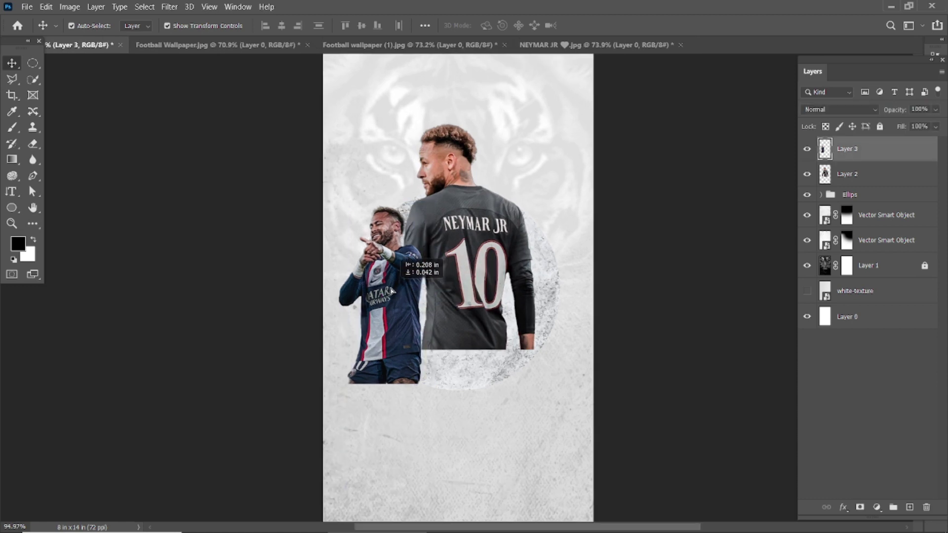
# - Lower the back-facing player, align the pointing player, and drag in the fist-clenching cutout
pyautogui.click(487, 222)
pyautogui.scroll(-1, 486, 222)
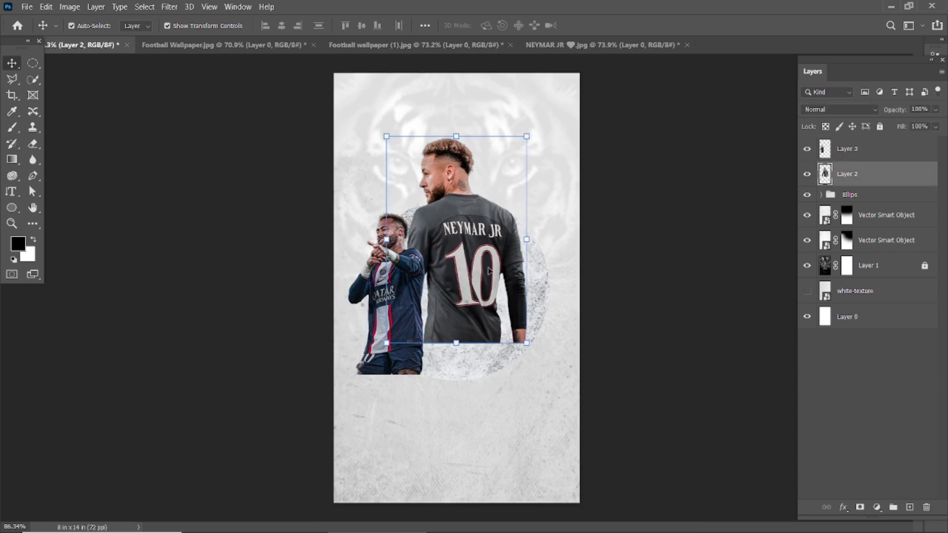
pyautogui.moveTo(488, 270); pyautogui.dragTo(471, 271)
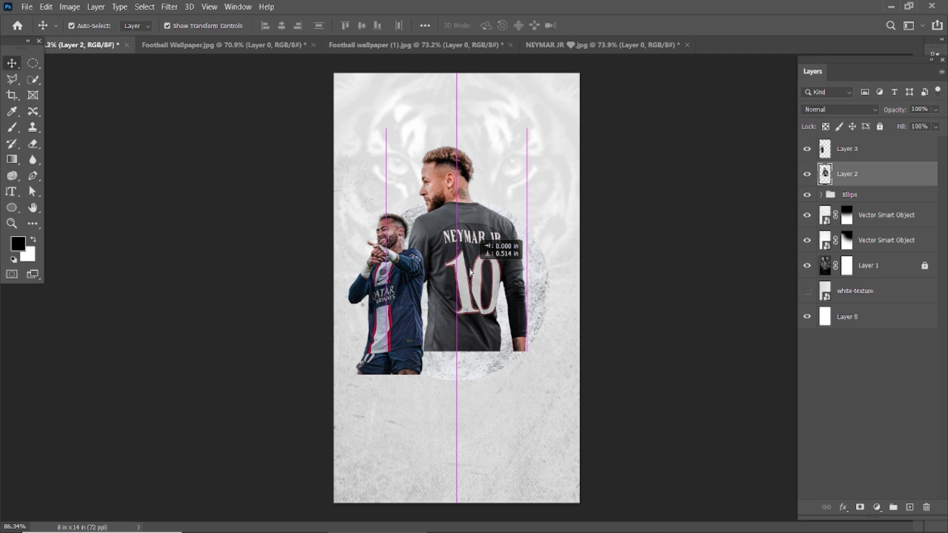
pyautogui.moveTo(382, 300); pyautogui.dragTo(395, 295)
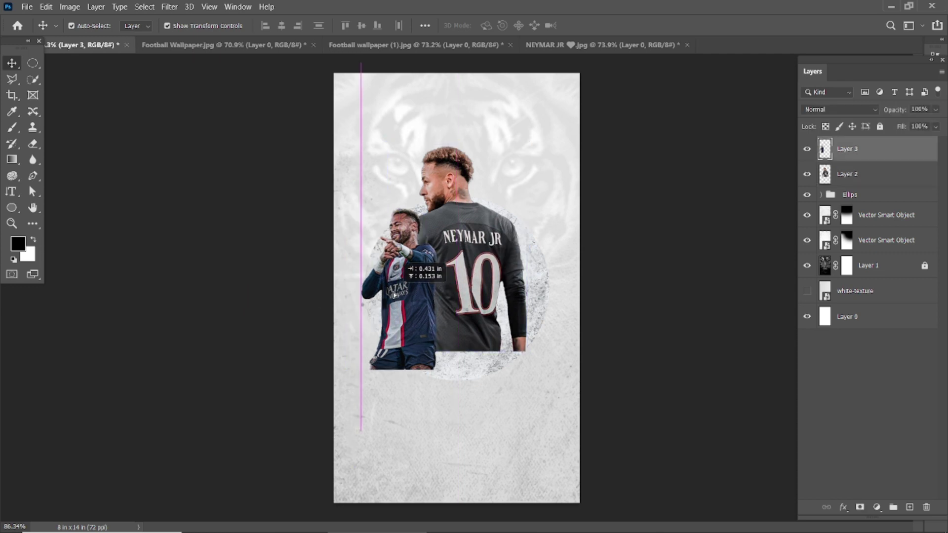
pyautogui.moveTo(385, 262); pyautogui.dragTo(378, 264)
pyautogui.hotkey('ctrl', 'Tab')
pyautogui.moveTo(481, 357); pyautogui.dragTo(455, 331)
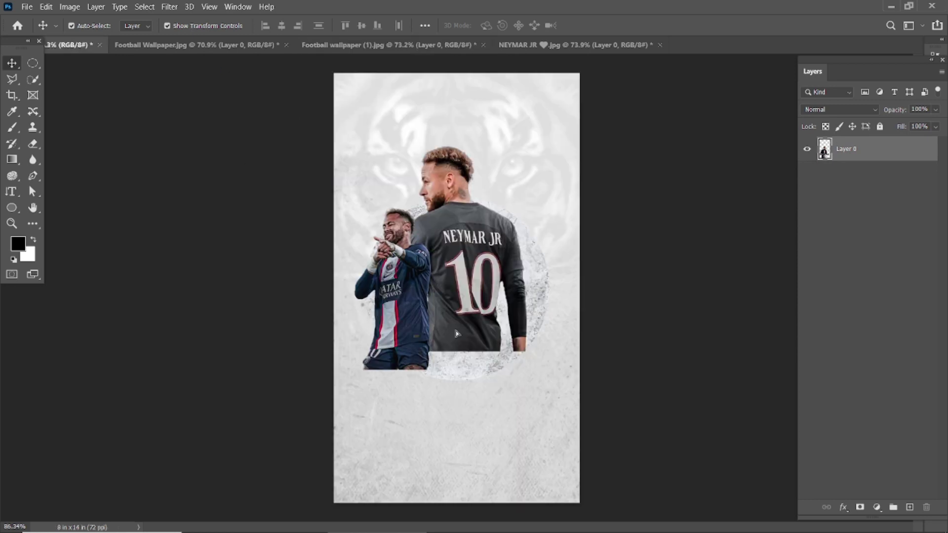
# - Shrink the fist-clenching player (Layer 4) to about 38% and place him beside the number 10
pyautogui.hotkey('ctrl', '0')
pyautogui.hotkey('ctrl', 't')
pyautogui.moveTo(620, 149); pyautogui.dragTo(483, 311)
pyautogui.moveTo(427, 389); pyautogui.dragTo(542, 266)
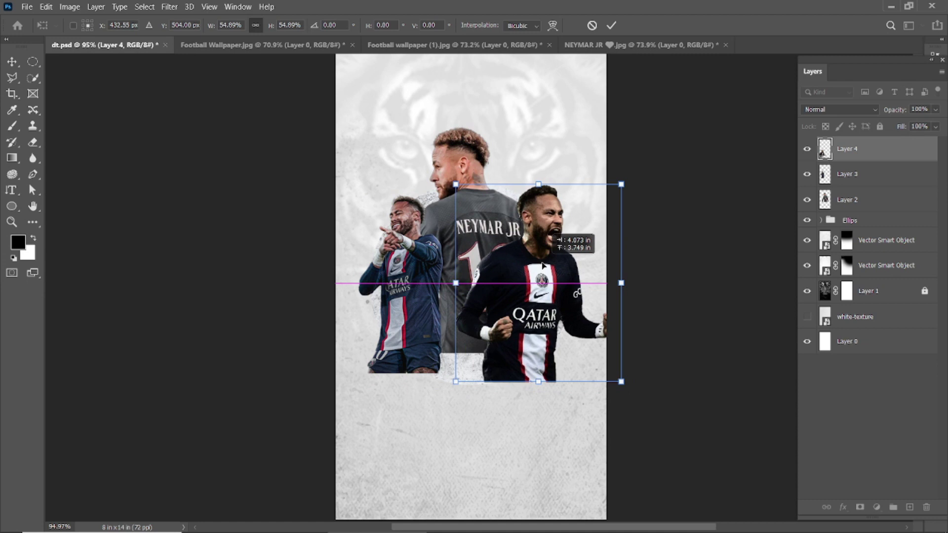
pyautogui.moveTo(618, 186); pyautogui.dragTo(603, 206)
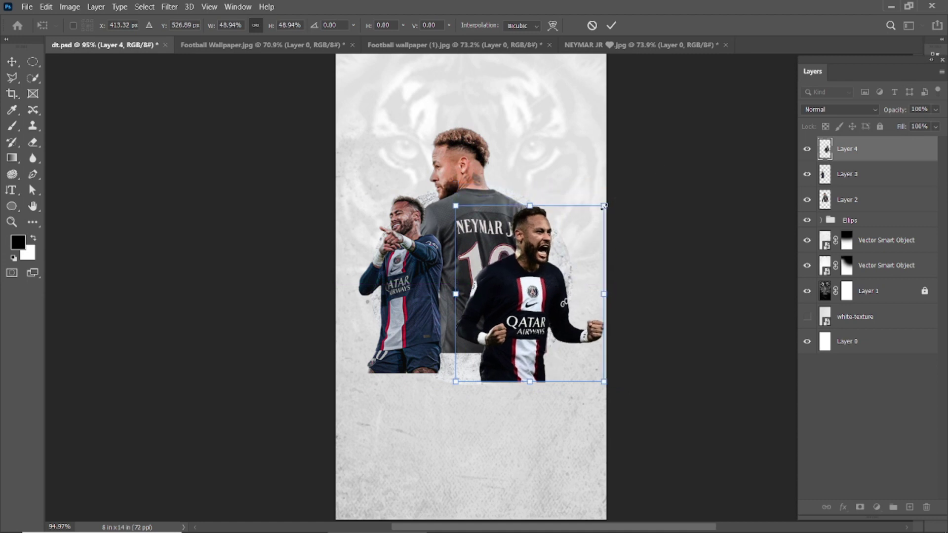
pyautogui.moveTo(603, 205); pyautogui.dragTo(570, 246)
pyautogui.moveTo(513, 304); pyautogui.dragTo(547, 280)
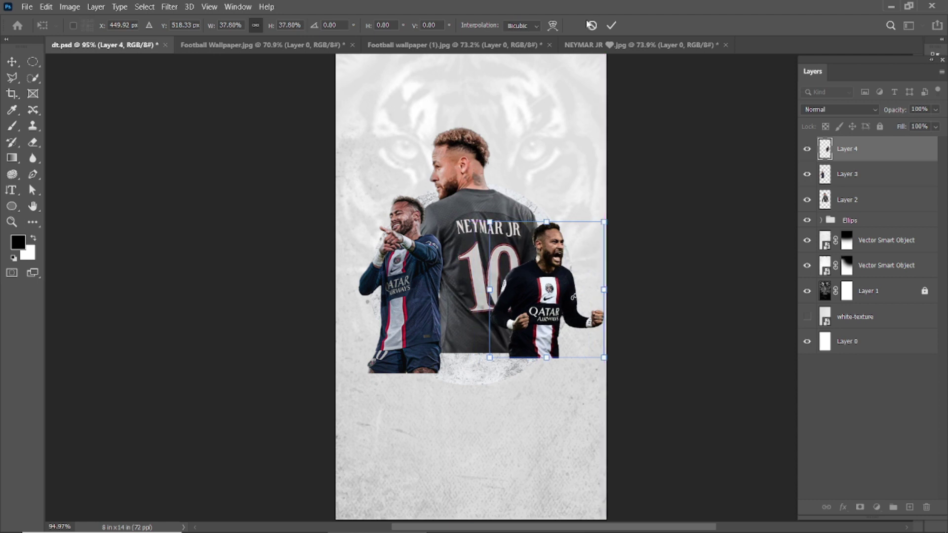
pyautogui.click(611, 26)
# - Enlarge the pointing player (Layer 3) and shift him left
pyautogui.click(425, 341)
pyautogui.hotkey('ctrl', 't')
pyautogui.moveTo(431, 345); pyautogui.dragTo(404, 320)
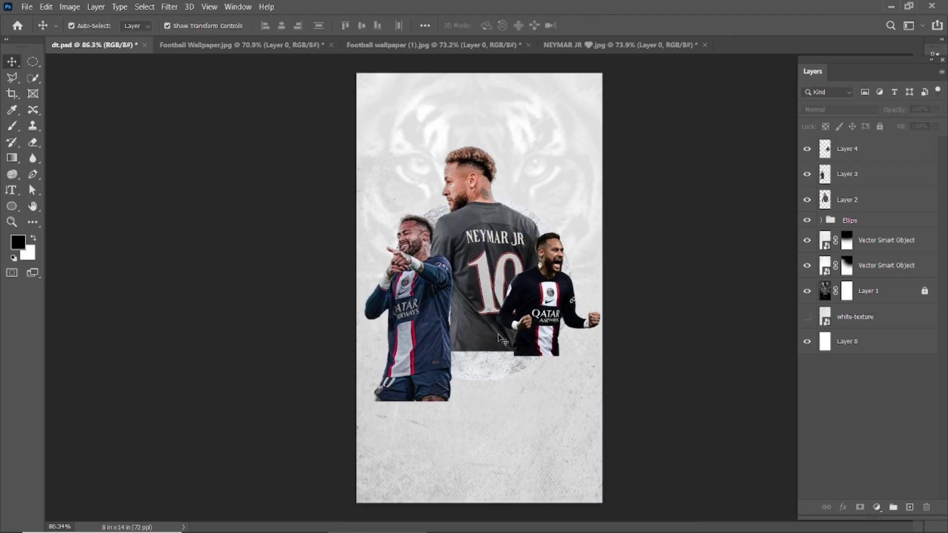
# - Rescale the fist-clenching player to about 96% overlapping the back-view player's right side
pyautogui.click(556, 282)
pyautogui.scroll(3, 556, 283)
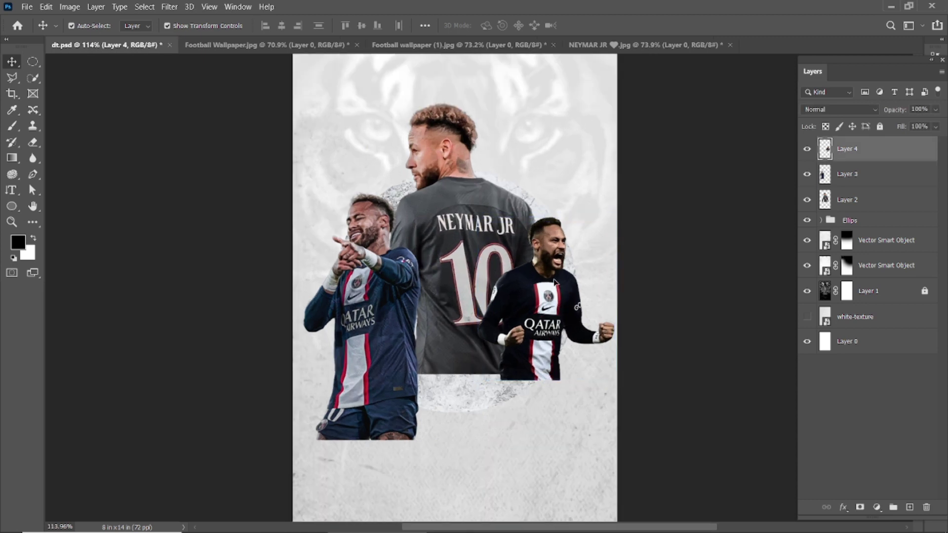
pyautogui.moveTo(477, 216); pyautogui.dragTo(467, 205)
pyautogui.moveTo(524, 248); pyautogui.dragTo(530, 250)
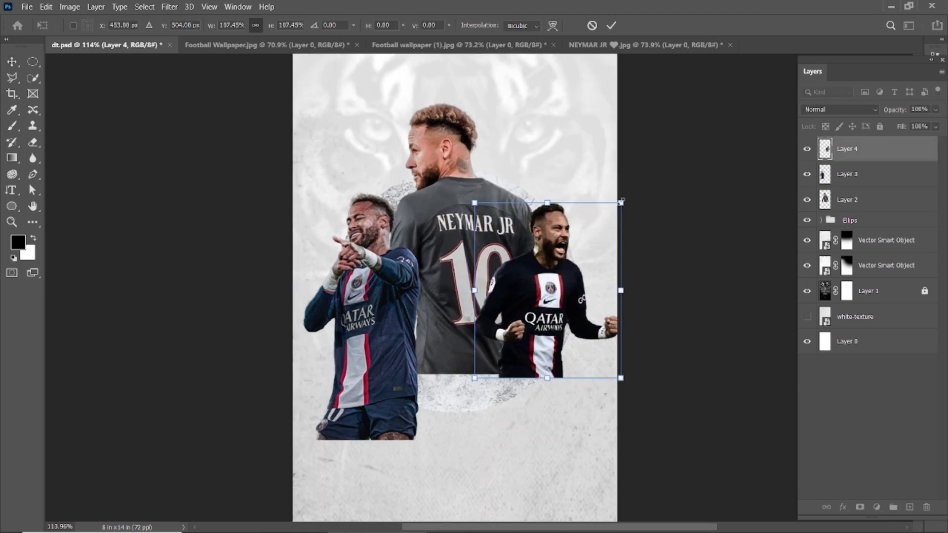
pyautogui.moveTo(621, 202)
pyautogui.mouseDown()
pyautogui.moveTo(612, 235)
pyautogui.moveTo(609, 227)
pyautogui.mouseUp()
pyautogui.moveTo(566, 258); pyautogui.dragTo(562, 237)
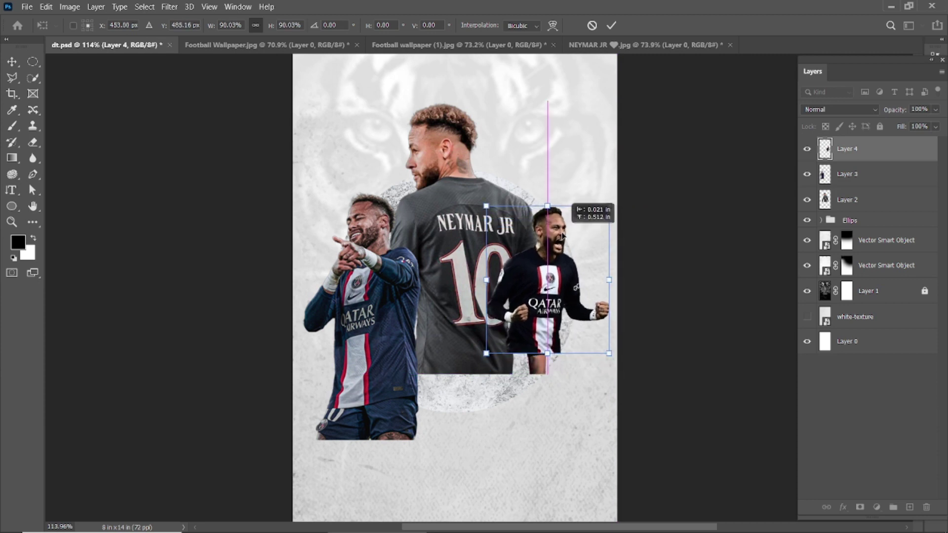
pyautogui.moveTo(562, 236); pyautogui.dragTo(564, 246)
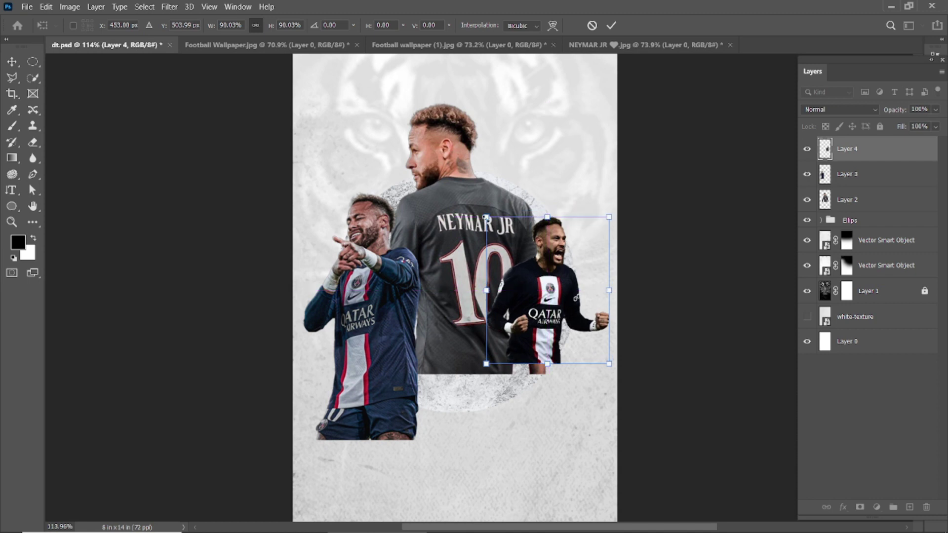
pyautogui.moveTo(487, 217); pyautogui.dragTo(453, 190)
pyautogui.click(612, 25)
pyautogui.click(711, 205)
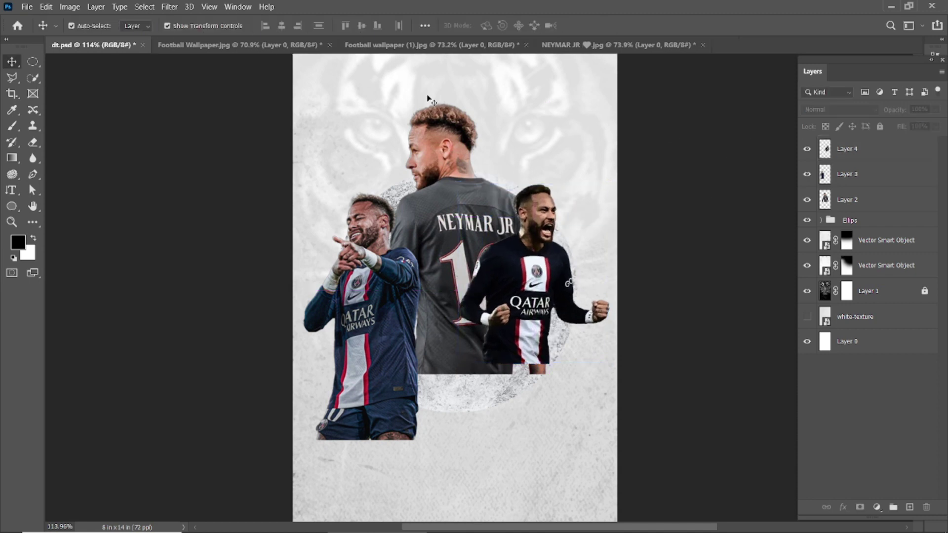
# - Open the photo of the player with raised hands
pyautogui.click(25, 7)
pyautogui.click(39, 28)
pyautogui.click(143, 217)
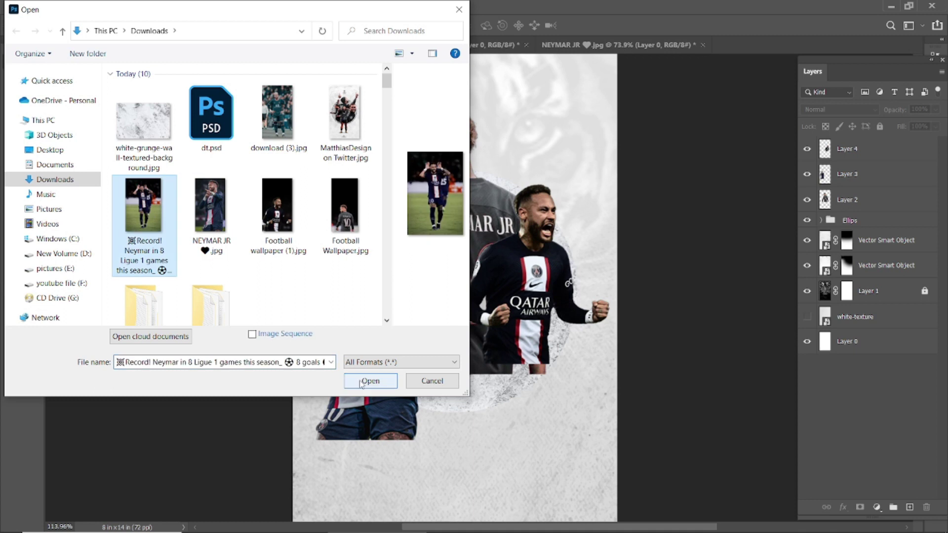
pyautogui.click(370, 381)
# - With Quick Selection, remove the dark gap beside the head and add the right hand and wrist
pyautogui.press('w')
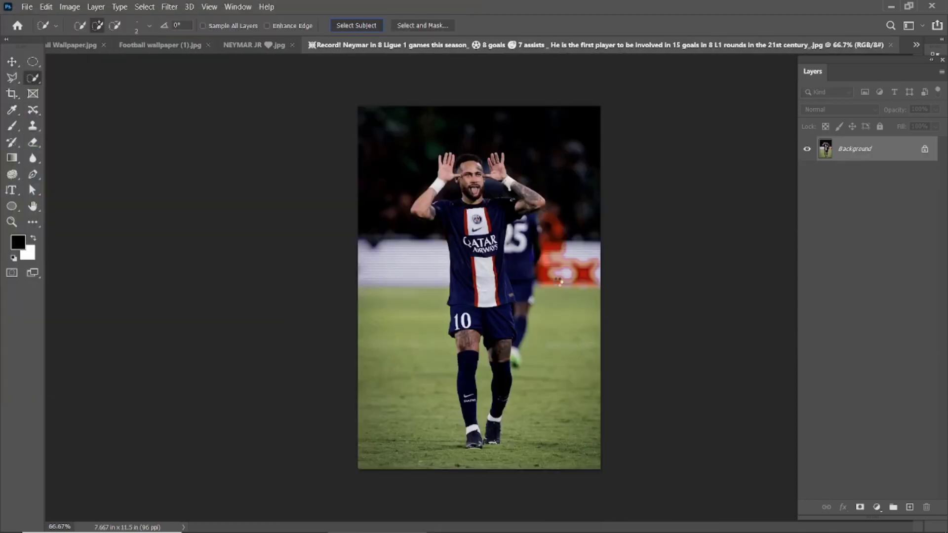
pyautogui.scroll(10, 494, 207)
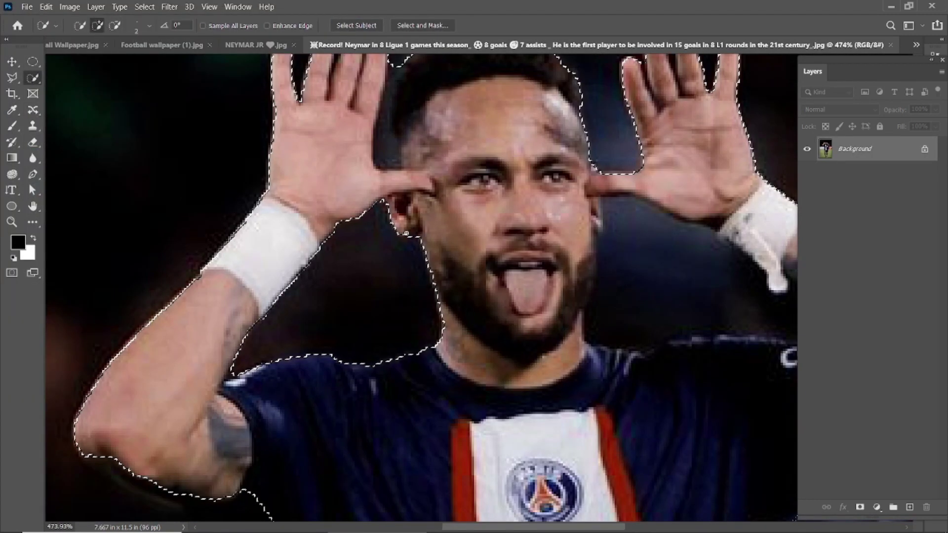
pyautogui.scroll(-1, 406, 233)
pyautogui.keyDown('alt'); pyautogui.click(372, 228); pyautogui.keyUp('alt')
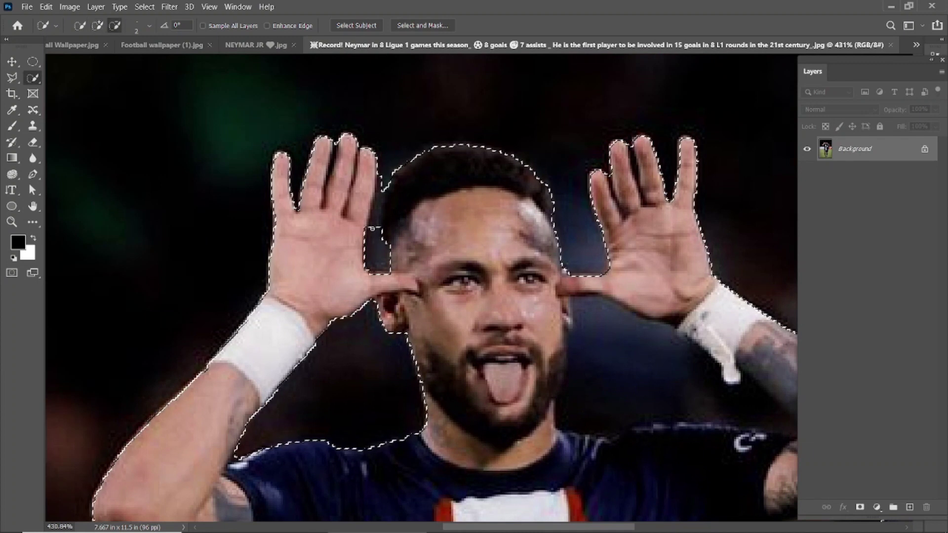
pyautogui.scroll(3, 372, 229)
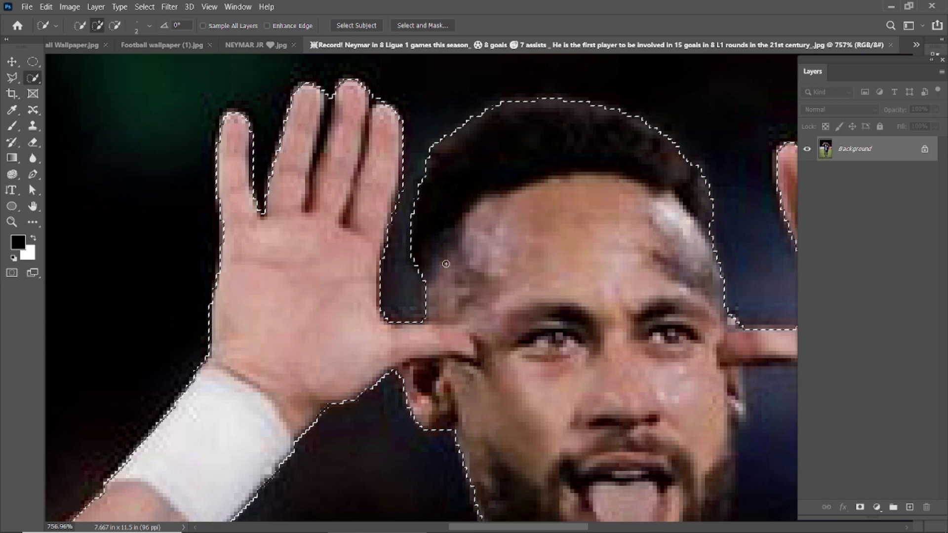
pyautogui.scroll(-2, 446, 264)
pyautogui.hscroll(3, 440, 290)
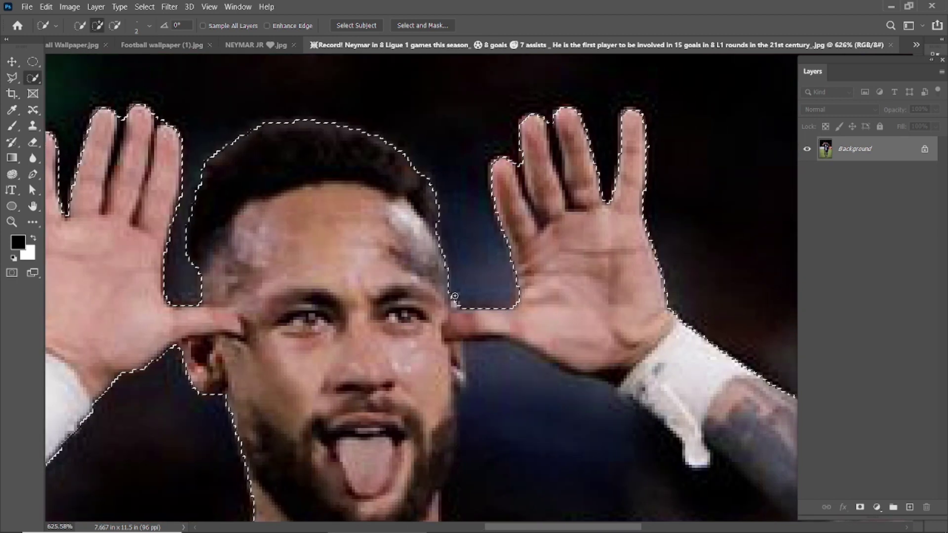
pyautogui.scroll(-3, 474, 306)
pyautogui.scroll(2, 538, 321)
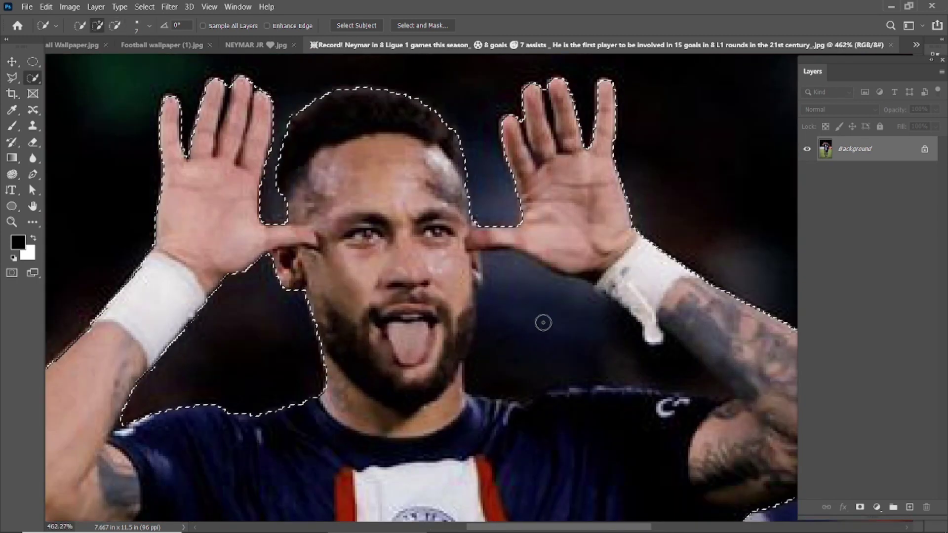
pyautogui.moveTo(540, 316); pyautogui.dragTo(597, 286)
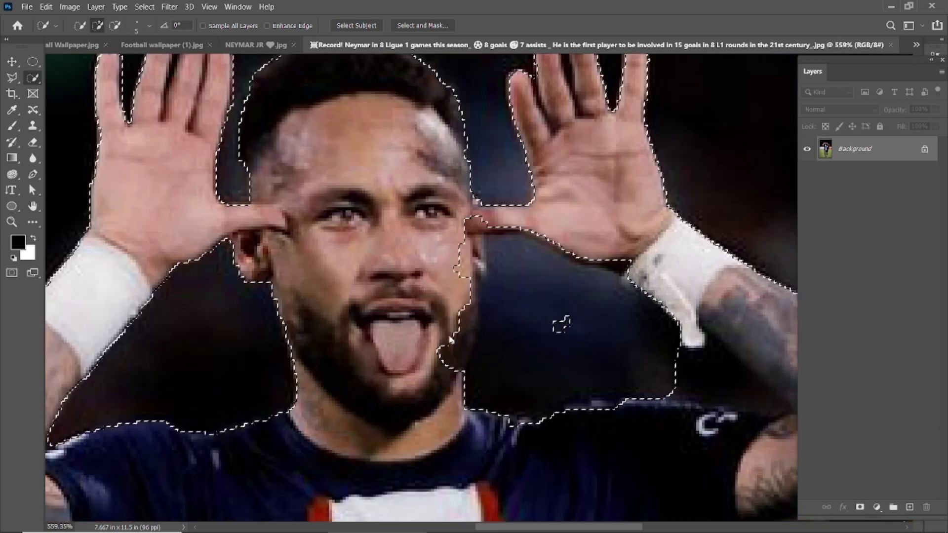
# - Refine the selection along the shoulder, the tattooed arm and the area below the elbow
pyautogui.scroll(-5, 472, 234)
pyautogui.scroll(5, 433, 238)
pyautogui.scroll(-2, 433, 238)
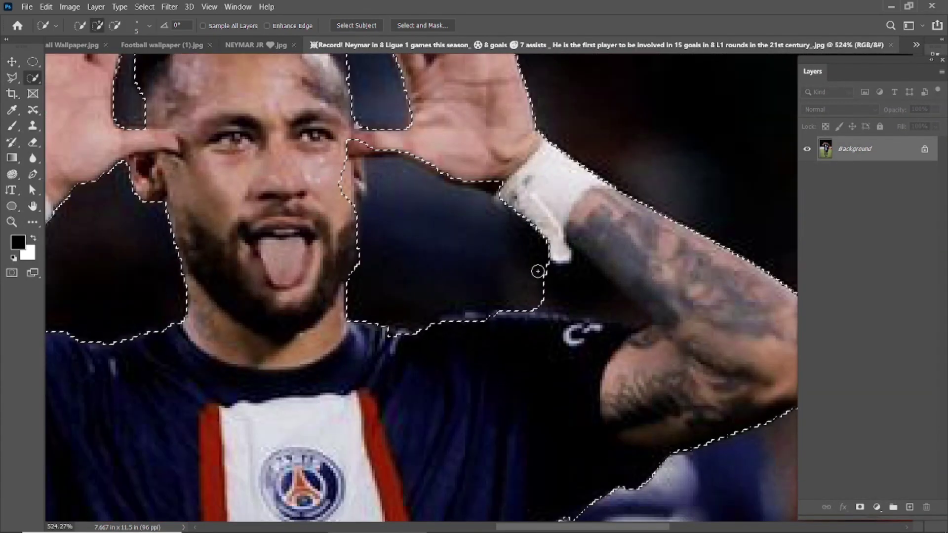
pyautogui.moveTo(427, 339); pyautogui.dragTo(455, 174)
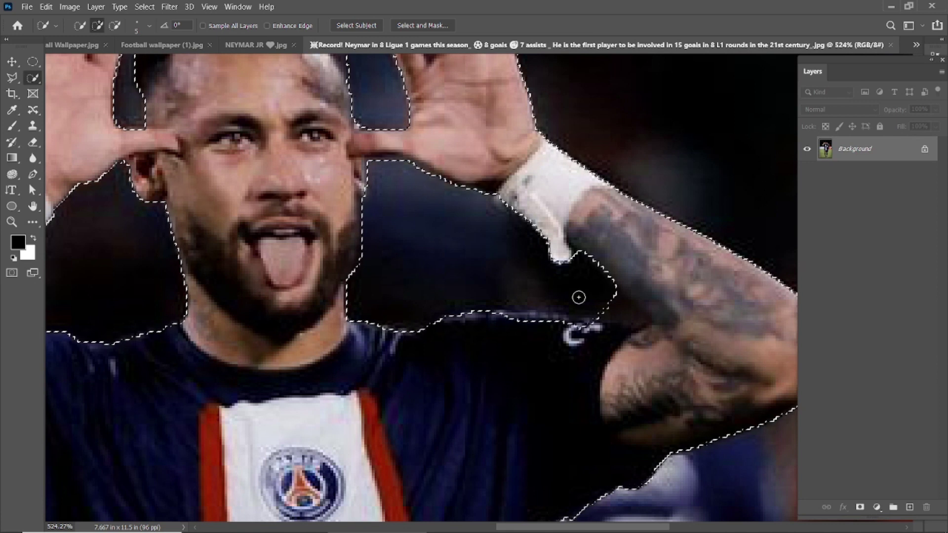
pyautogui.moveTo(575, 250)
pyautogui.mouseDown()
pyautogui.moveTo(599, 254)
pyautogui.moveTo(610, 301)
pyautogui.moveTo(628, 314)
pyautogui.moveTo(597, 332)
pyautogui.moveTo(623, 336)
pyautogui.mouseUp()
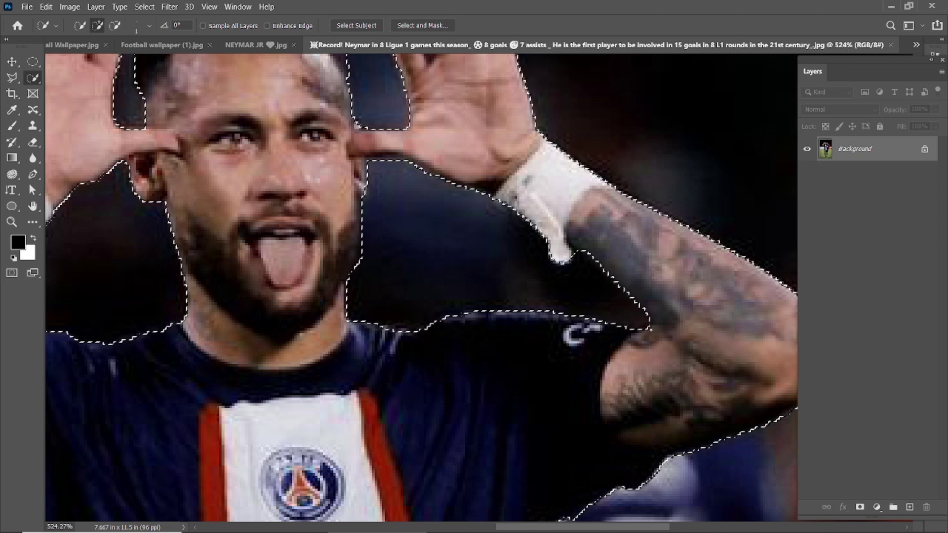
pyautogui.scroll(-2, 436, 346)
pyautogui.scroll(2, 420, 287)
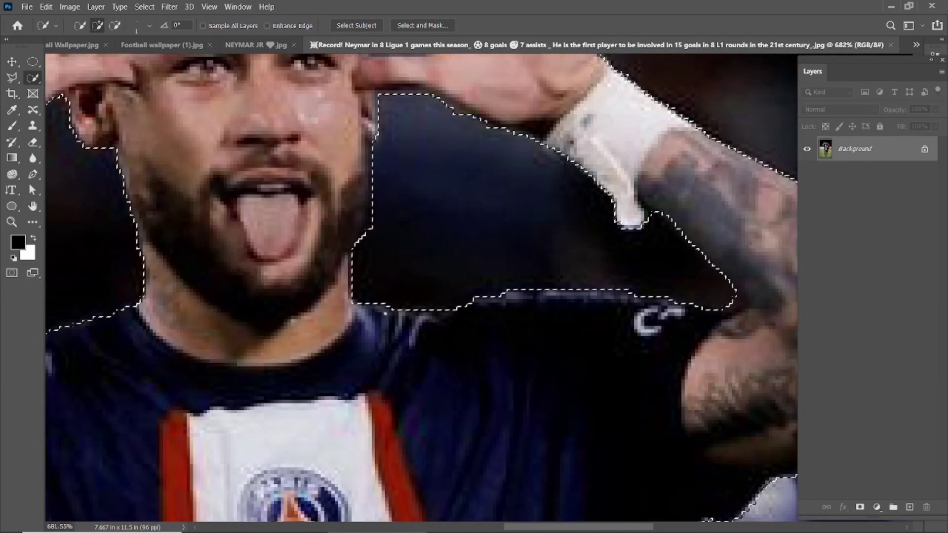
pyautogui.scroll(-3, 420, 286)
pyautogui.scroll(-3, 302, 304)
pyautogui.scroll(2, 302, 303)
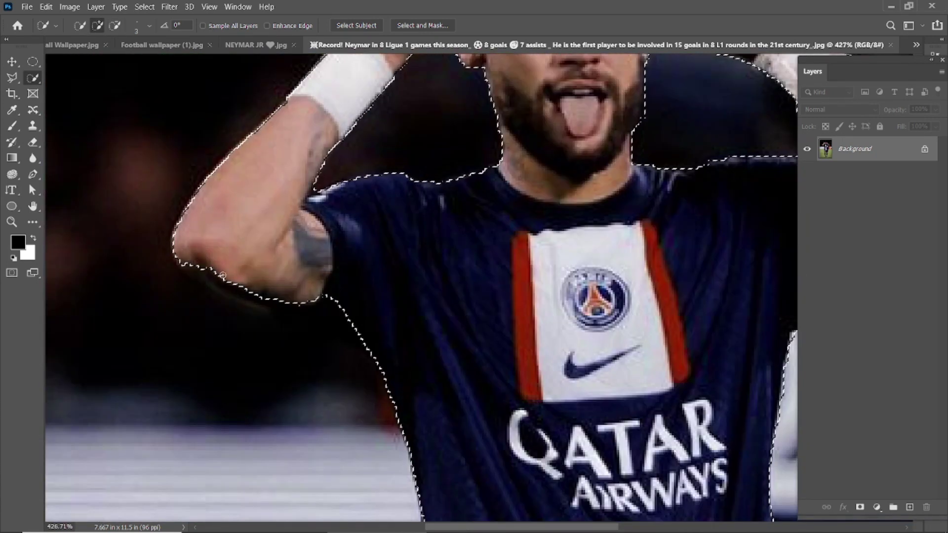
pyautogui.scroll(2, 303, 303)
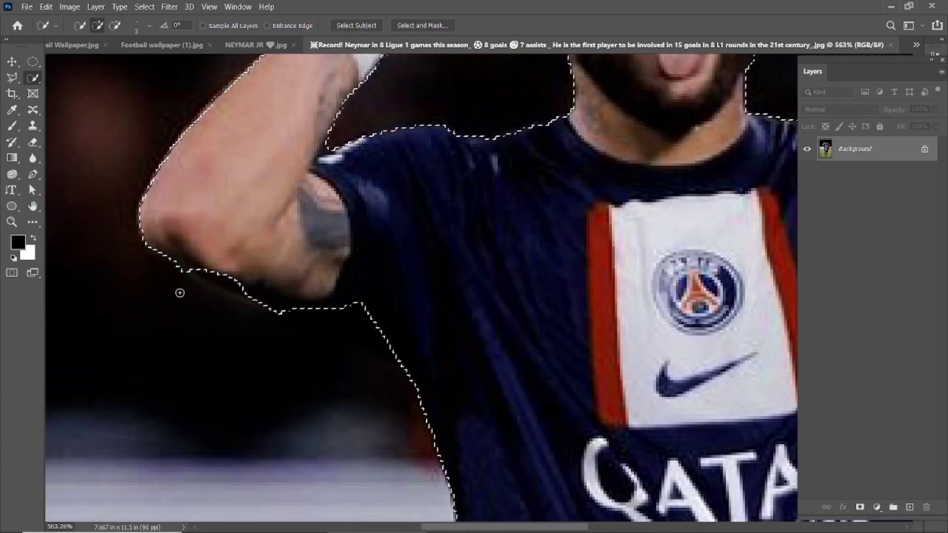
pyautogui.moveTo(305, 308); pyautogui.dragTo(346, 303)
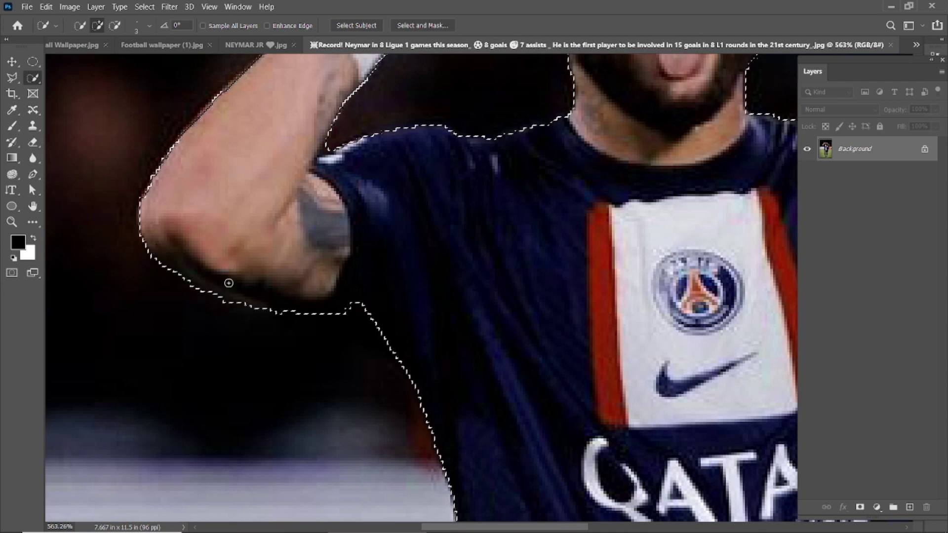
pyautogui.scroll(-3, 346, 303)
pyautogui.scroll(-5, 395, 296)
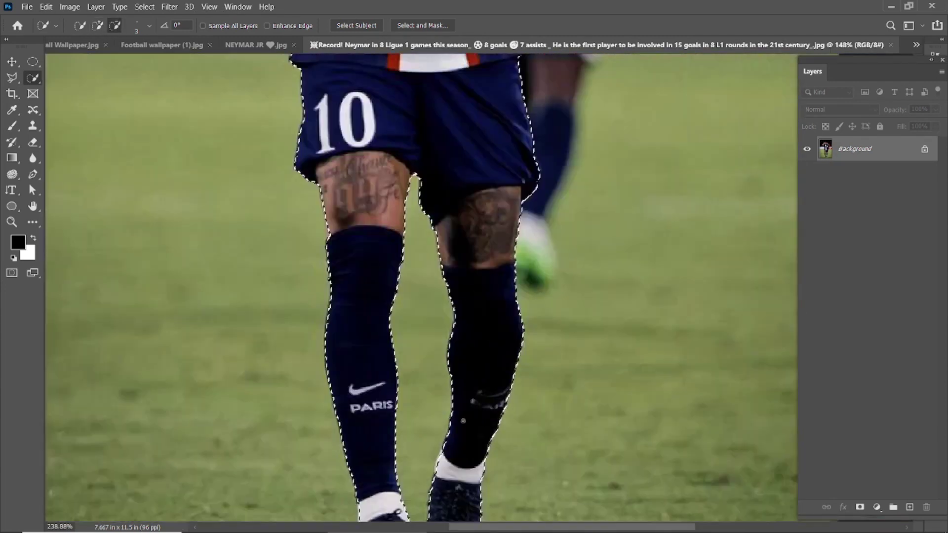
pyautogui.scroll(2, 455, 409)
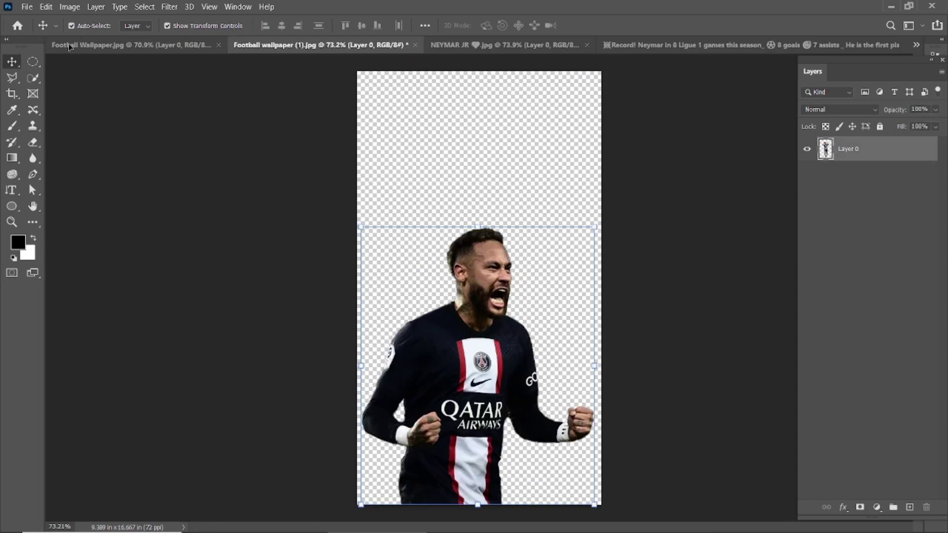
# - Copy the cutout across, then close Football wallpaper (1).jpg, NEYMAR JR and the match photo unsaved
pyautogui.moveTo(468, 244); pyautogui.dragTo(468, 244)
pyautogui.click(323, 45)
pyautogui.click(415, 45)
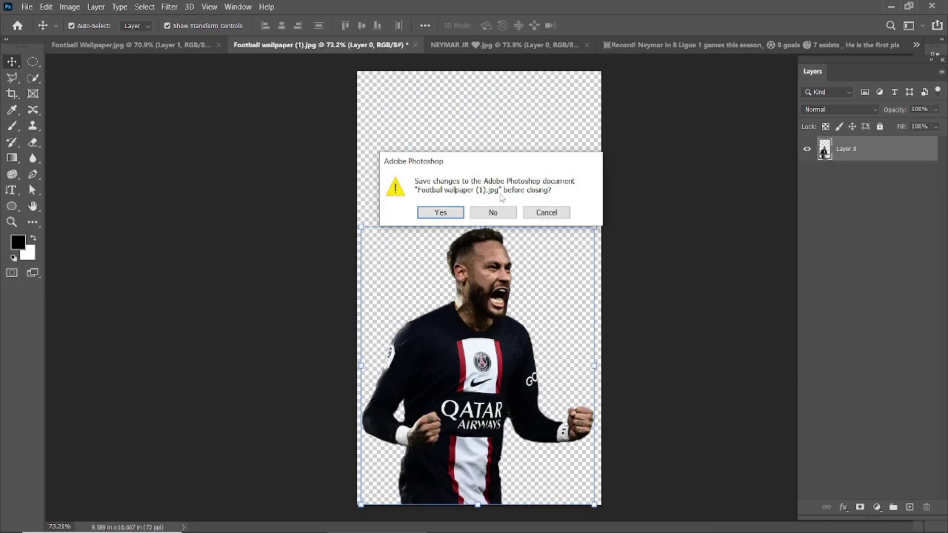
pyautogui.press('n')
pyautogui.click(395, 45)
pyautogui.press('n')
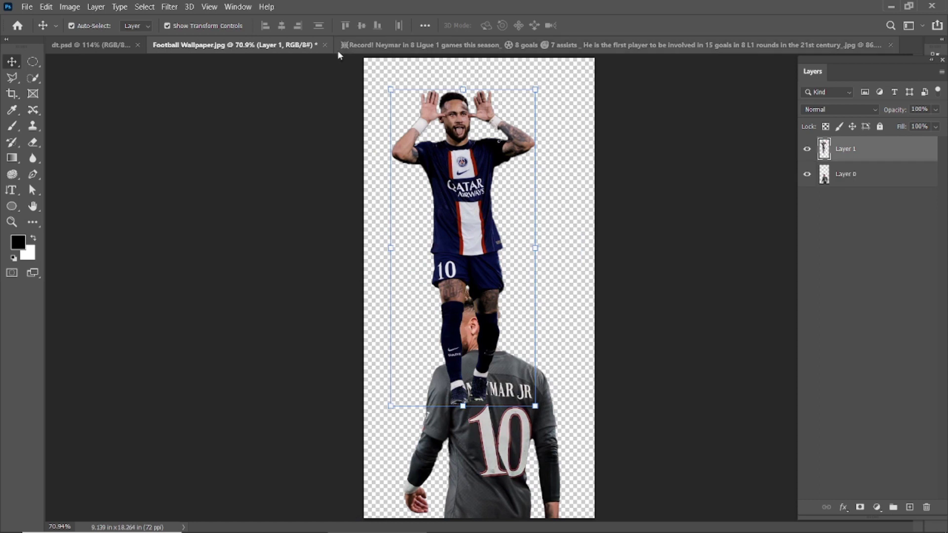
pyautogui.click(813, 48)
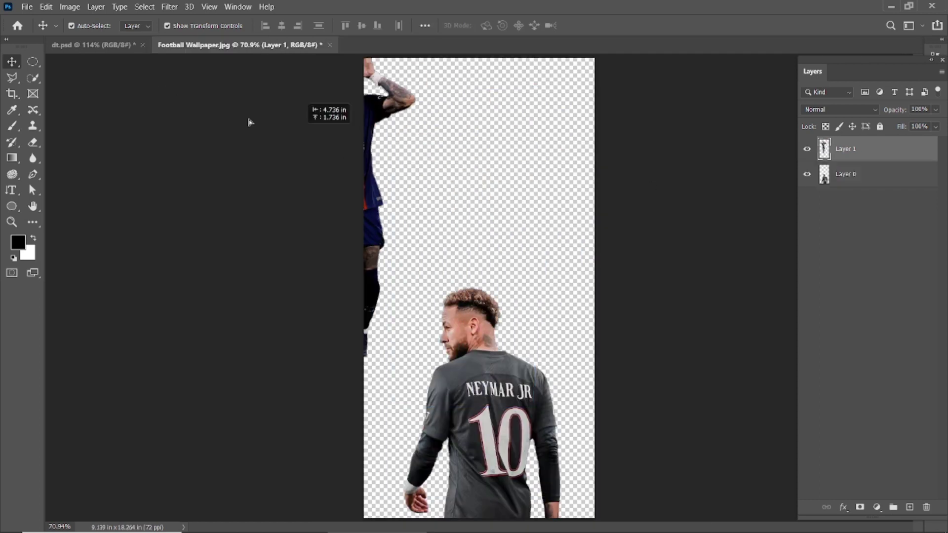
pyautogui.click(91, 45)
# - Bring the hands-to-ears player into dt.psd and shrink it to about 54% near the centre
pyautogui.moveTo(91, 45); pyautogui.dragTo(224, 146)
pyautogui.moveTo(420, 240); pyautogui.dragTo(420, 280)
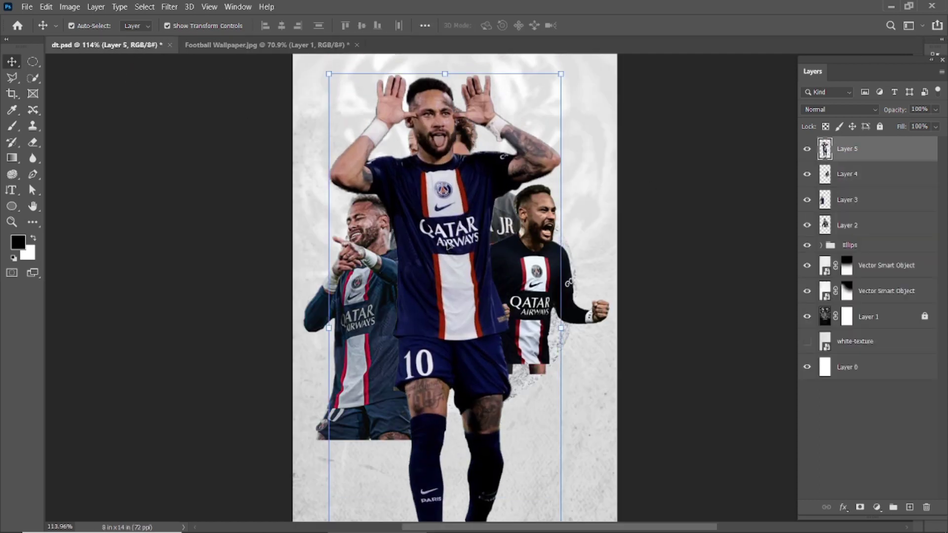
pyautogui.hotkey('ctrl', '-')
pyautogui.moveTo(557, 127); pyautogui.dragTo(477, 302)
pyautogui.moveTo(433, 348); pyautogui.dragTo(484, 307)
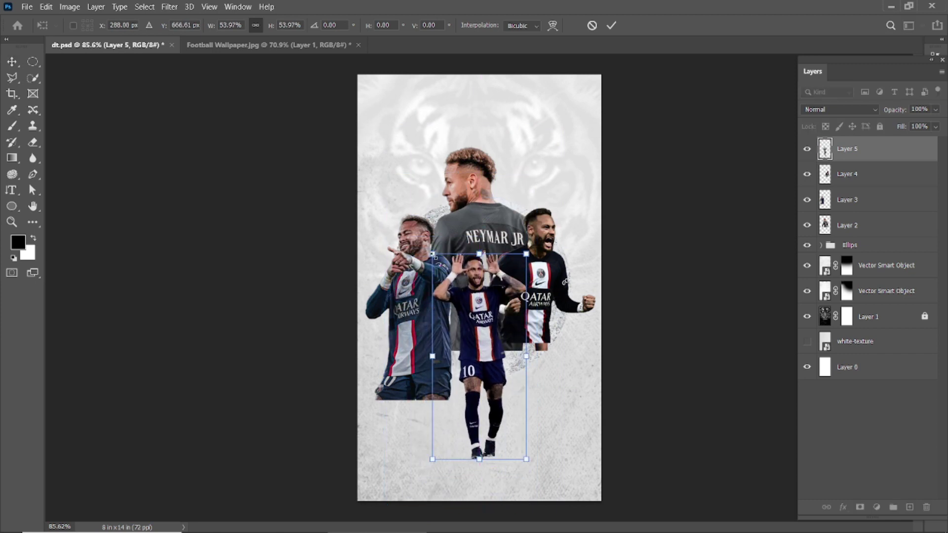
# - Enlarge the centre player to about 59% and commit the transform
pyautogui.moveTo(433, 255); pyautogui.dragTo(430, 240)
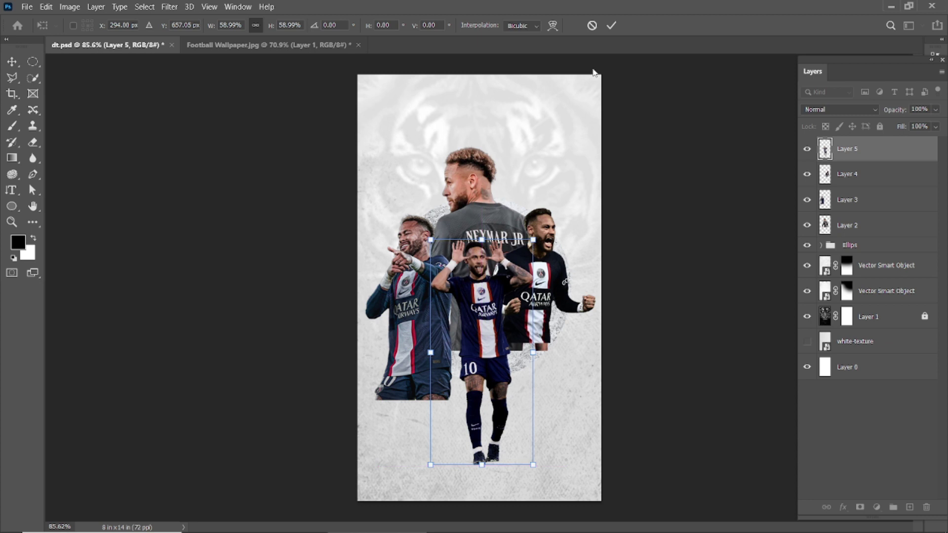
pyautogui.click(611, 25)
pyautogui.scroll(2, 481, 329)
pyautogui.click(484, 321)
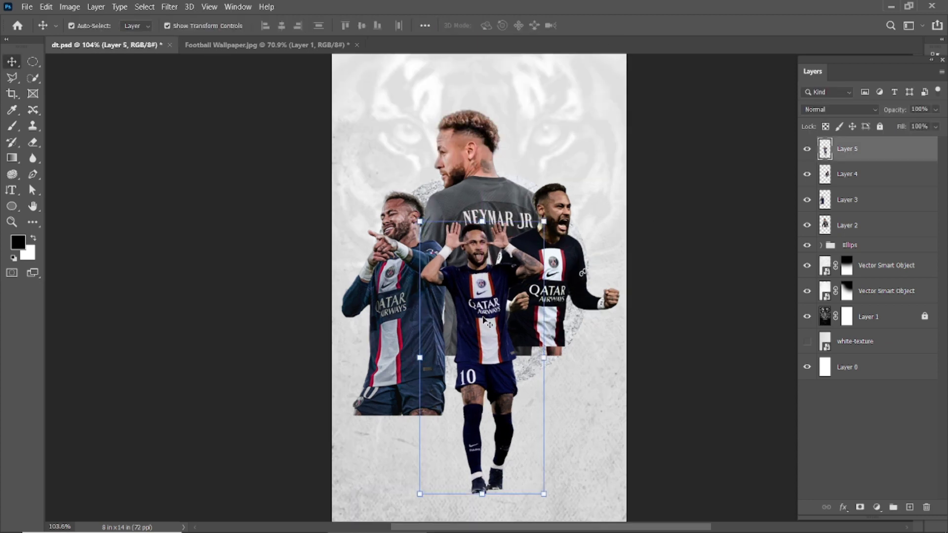
# - Shrink the left-hand player to about 90% and move it up and left
pyautogui.click(383, 300)
pyautogui.hotkey('ctrl', 't')
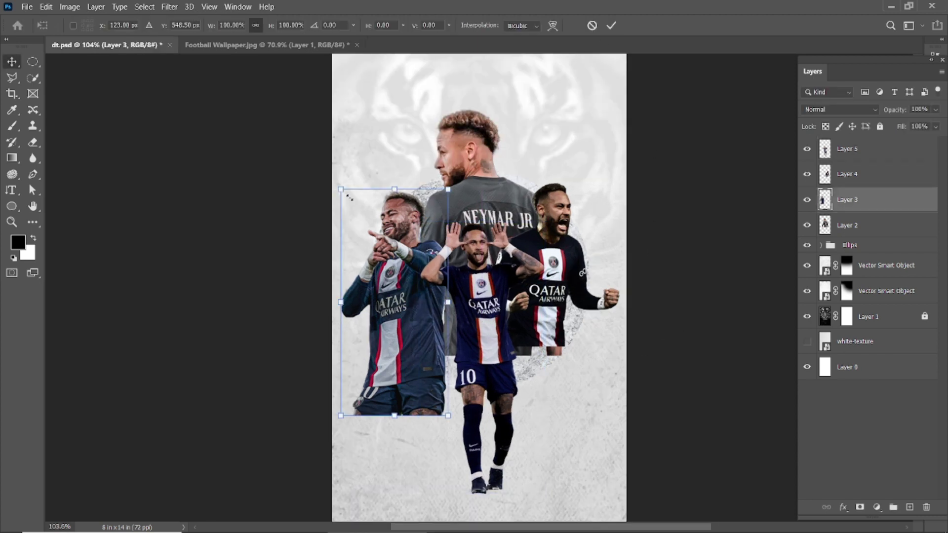
pyautogui.moveTo(339, 192); pyautogui.dragTo(352, 212)
pyautogui.moveTo(407, 264); pyautogui.dragTo(402, 235)
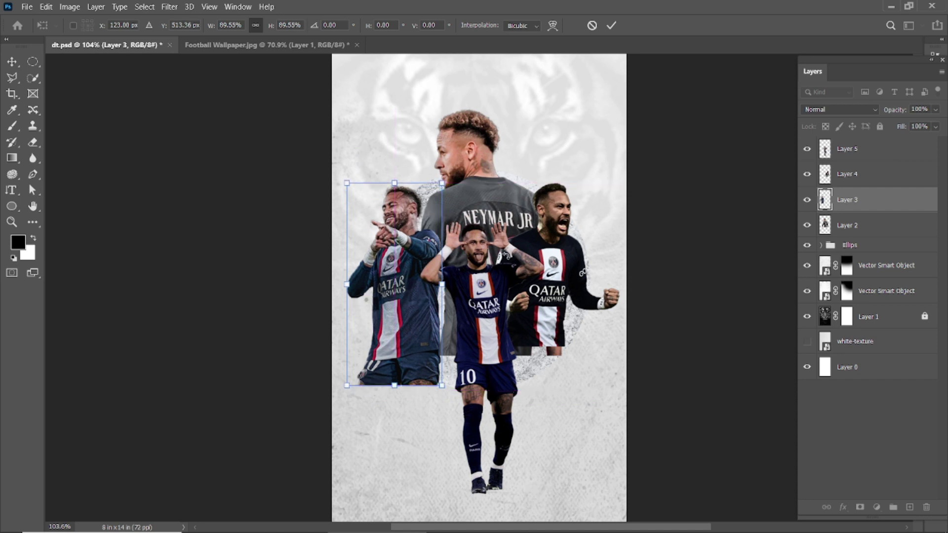
pyautogui.press('Return')
# - Move the right-hand player and enlarge it to about 124%
pyautogui.click(586, 257)
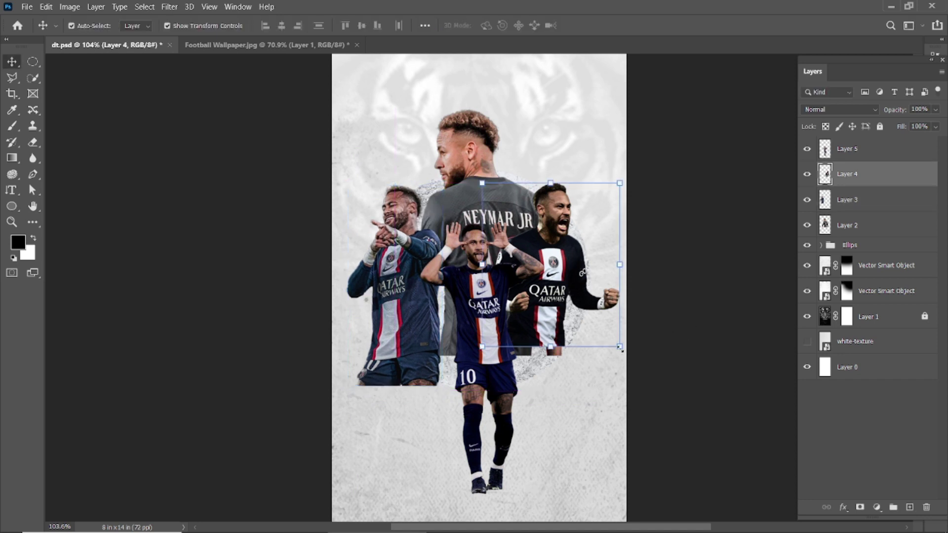
pyautogui.hotkey('ctrl', 't')
pyautogui.moveTo(617, 349); pyautogui.dragTo(651, 382)
pyautogui.moveTo(522, 312); pyautogui.dragTo(541, 313)
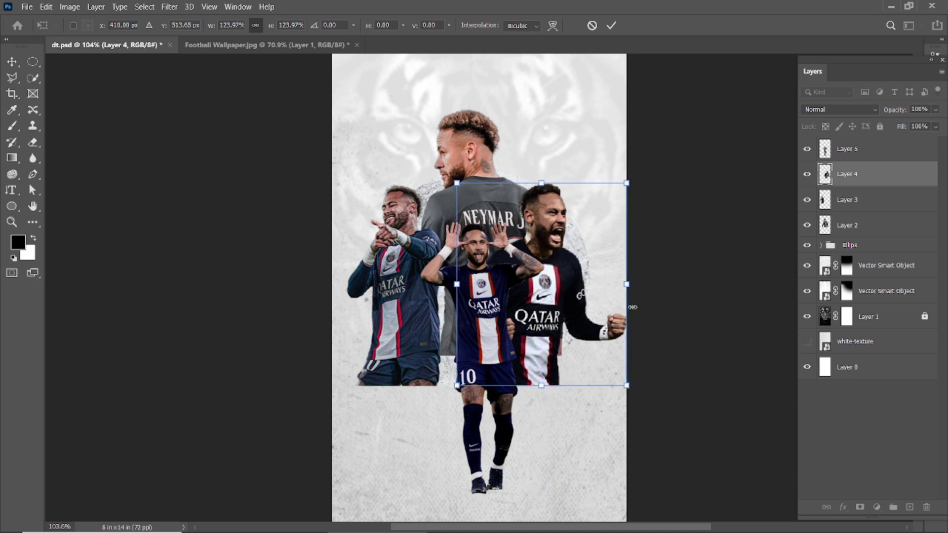
pyautogui.press('Return')
# - Nudge the left-hand player down-left and enlarge it slightly
pyautogui.click(414, 267)
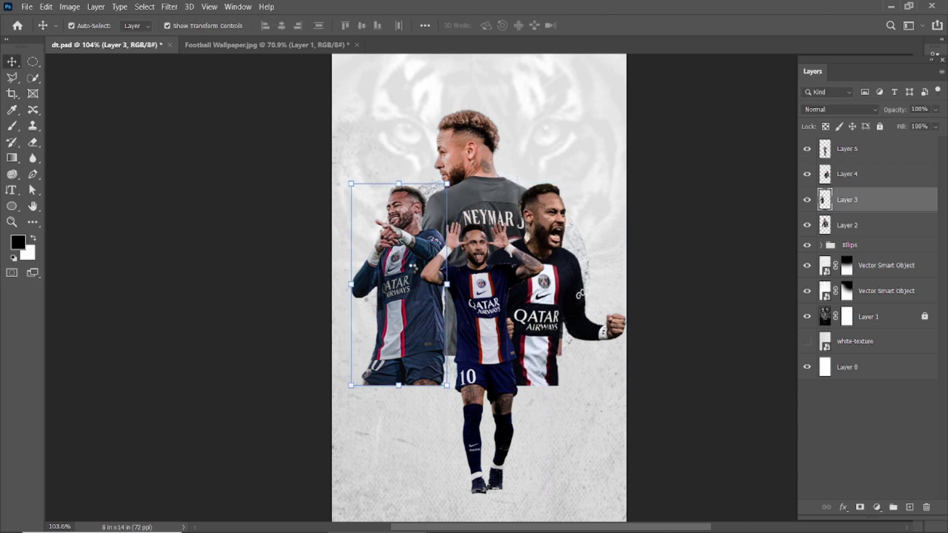
pyautogui.hotkey('ctrl', 't')
pyautogui.moveTo(351, 183); pyautogui.dragTo(344, 169)
pyautogui.moveTo(406, 265); pyautogui.dragTo(408, 279)
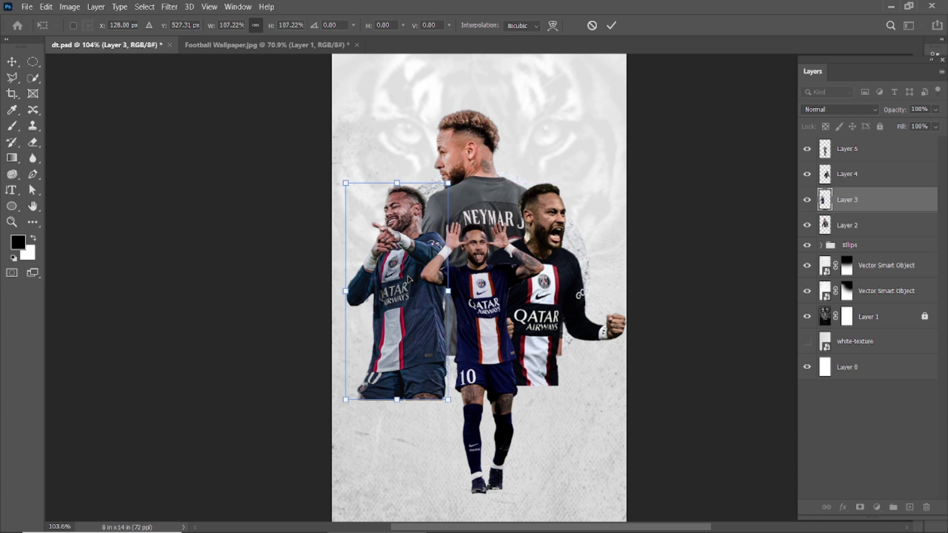
pyautogui.click(611, 26)
# - Move the back-view NEYMAR JR player (Layer 2) slightly down
pyautogui.scroll(-2, 500, 305)
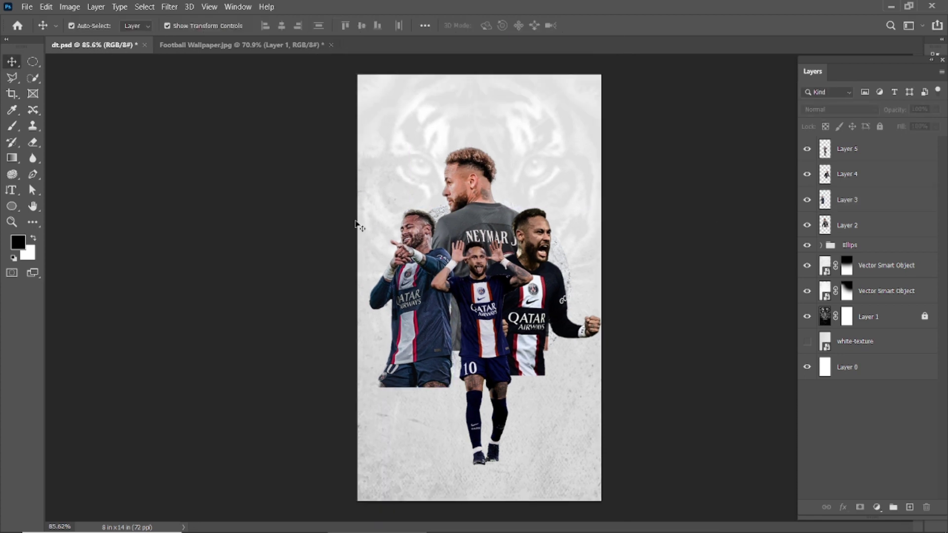
pyautogui.click(417, 208)
pyautogui.hotkey('ctrl', 't')
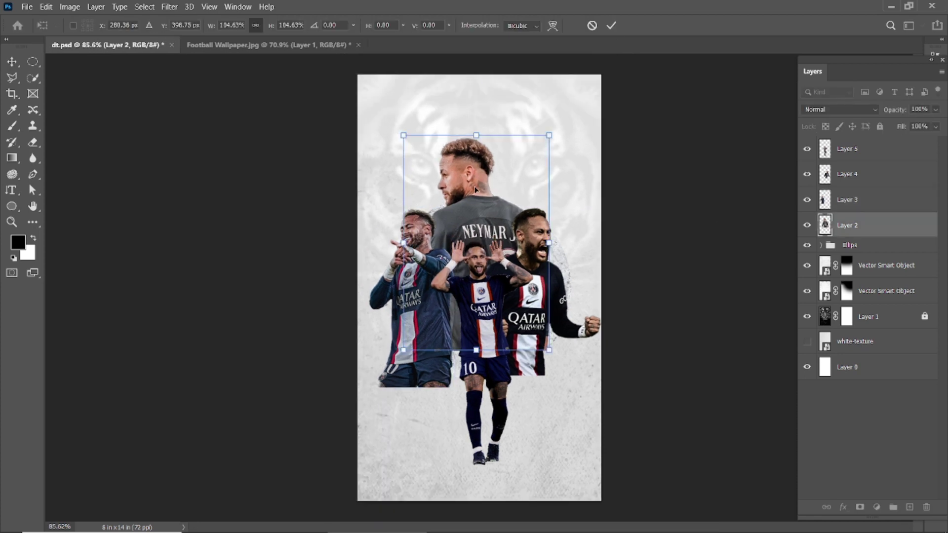
pyautogui.moveTo(475, 189); pyautogui.dragTo(477, 197)
pyautogui.click(611, 26)
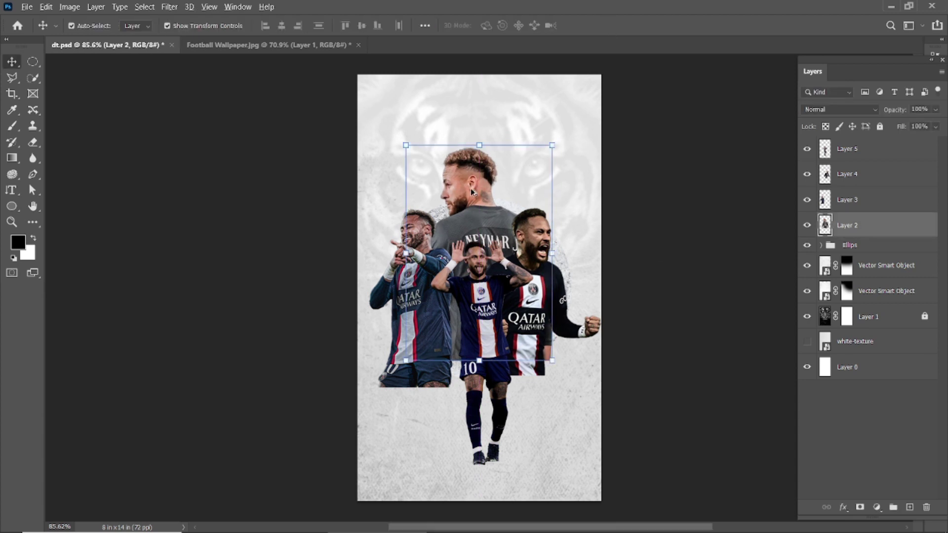
# - Open the Camera Raw Filter on the back-view player
pyautogui.scroll(2, 473, 121)
pyautogui.click(170, 6)
pyautogui.click(185, 91)
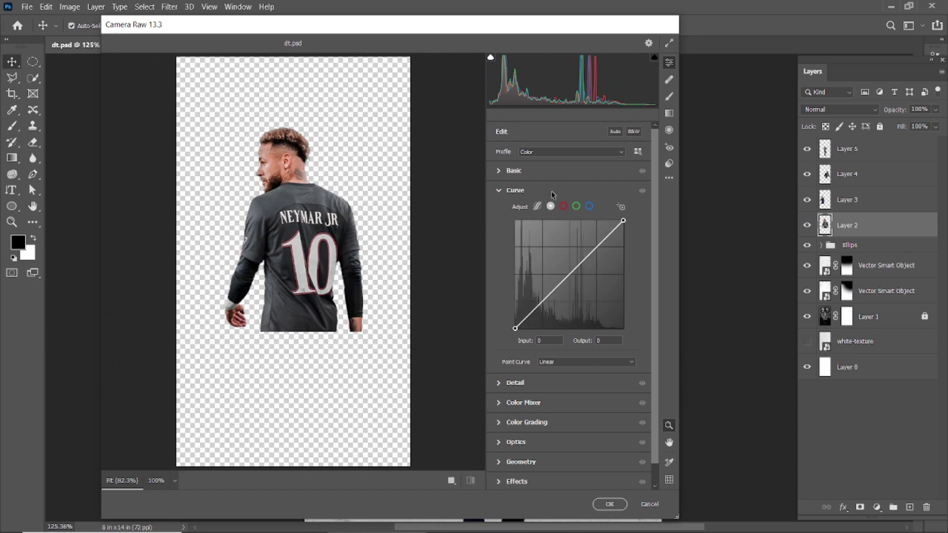
# - Set Highlights -63, Whites -51, Contrast +12 and Clarity +71 on the back-view player
pyautogui.click(499, 173)
pyautogui.moveTo(564, 274); pyautogui.dragTo(522, 279)
pyautogui.scroll(1, 318, 273)
pyautogui.scroll(2, 318, 273)
pyautogui.moveTo(566, 308)
pyautogui.mouseDown()
pyautogui.moveTo(531, 308)
pyautogui.moveTo(567, 322)
pyautogui.mouseUp()
pyautogui.moveTo(569, 263)
pyautogui.mouseDown()
pyautogui.moveTo(590, 269)
pyautogui.moveTo(579, 272)
pyautogui.mouseUp()
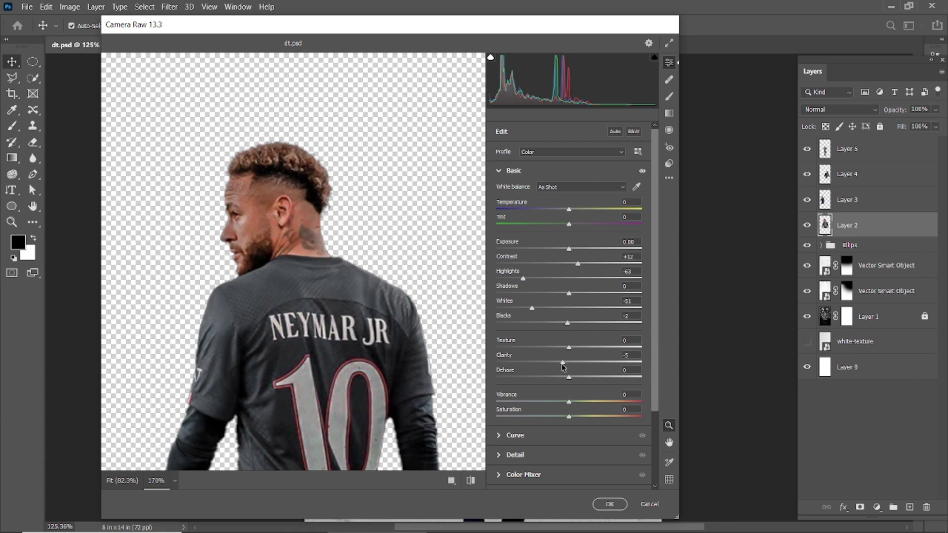
pyautogui.moveTo(562, 363); pyautogui.dragTo(624, 363)
pyautogui.hotkey('ctrl', '-')
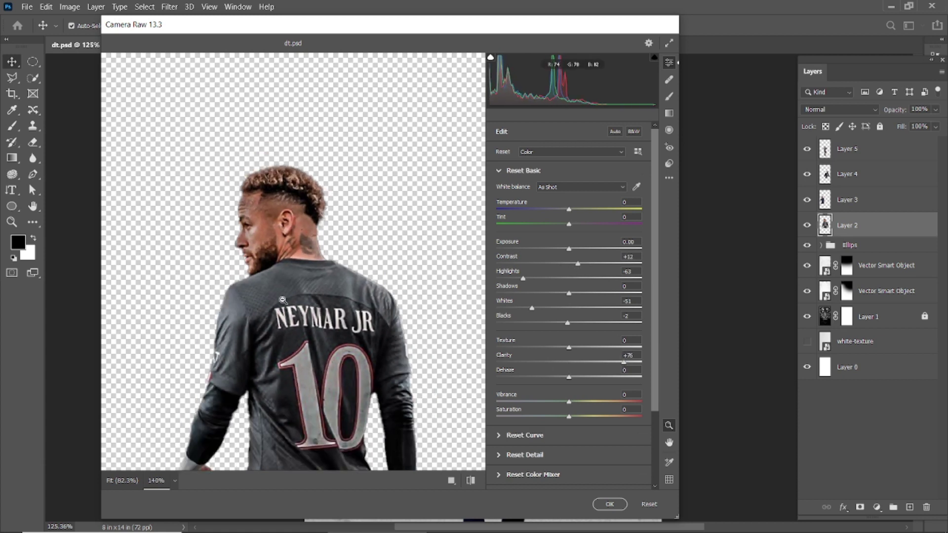
pyautogui.moveTo(623, 364); pyautogui.dragTo(620, 365)
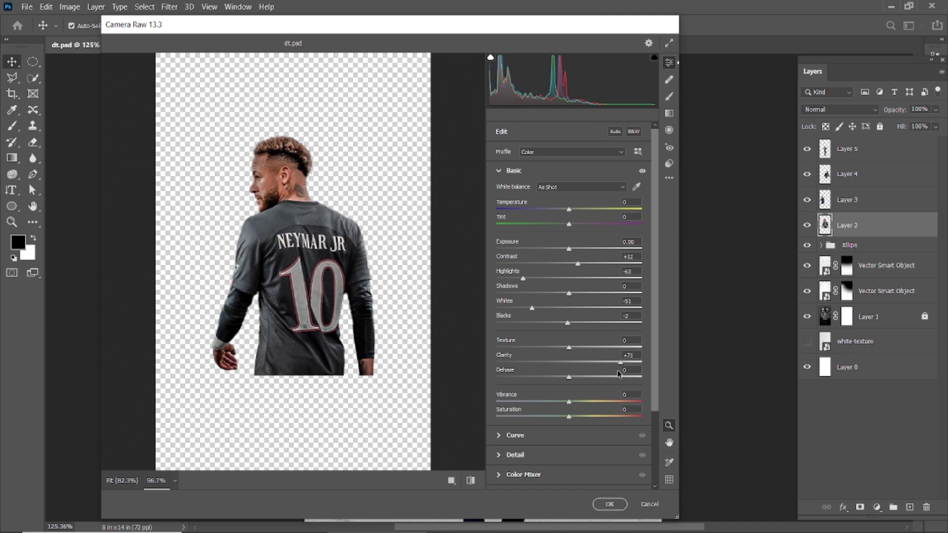
# - Adjust the tone curve midtones, lift its highlights, and apply the Camera Raw edits
pyautogui.click(499, 438)
pyautogui.moveTo(548, 297); pyautogui.dragTo(554, 298)
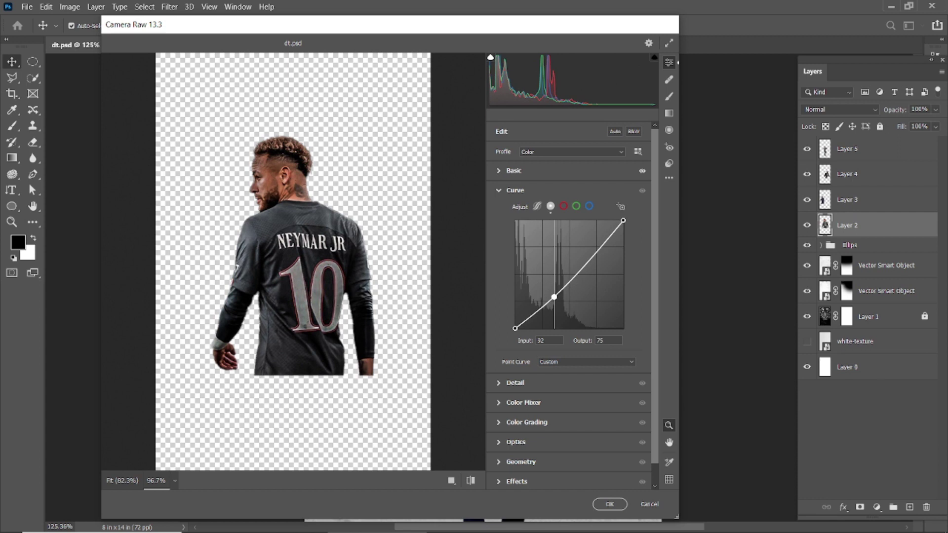
pyautogui.moveTo(622, 220); pyautogui.dragTo(611, 221)
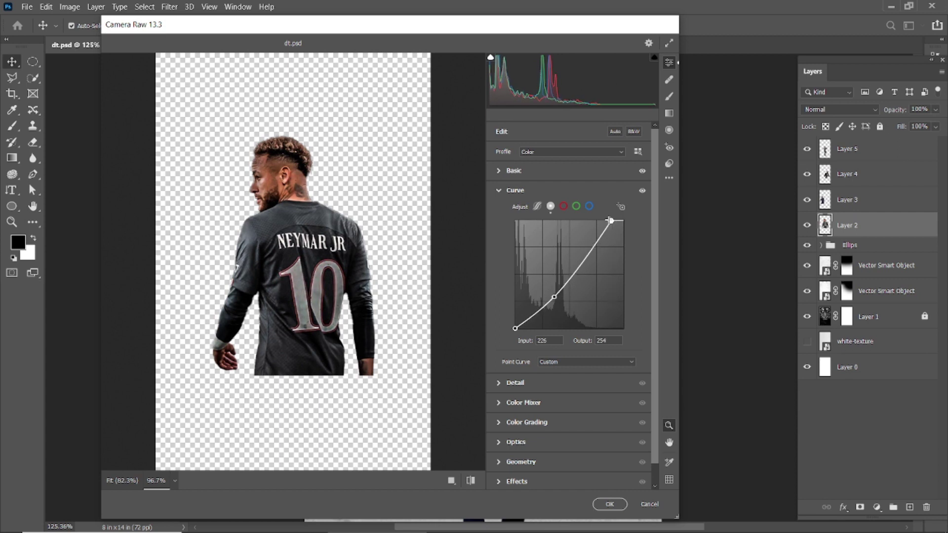
pyautogui.click(609, 504)
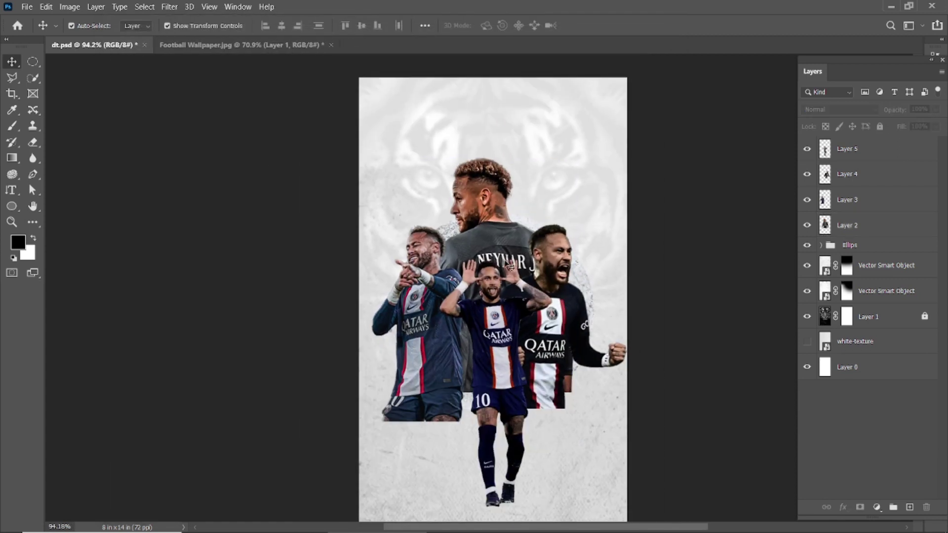
# - Run a second Camera Raw pass on the back-view player with Saturation about -33
pyautogui.scroll(1, 509, 267)
pyautogui.click(169, 6)
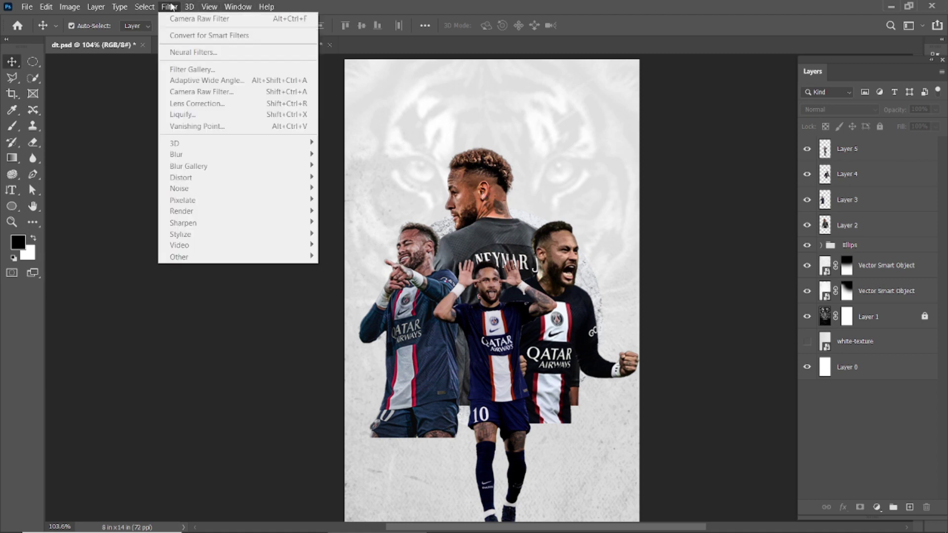
pyautogui.click(492, 216)
pyautogui.click(169, 6)
pyautogui.click(197, 92)
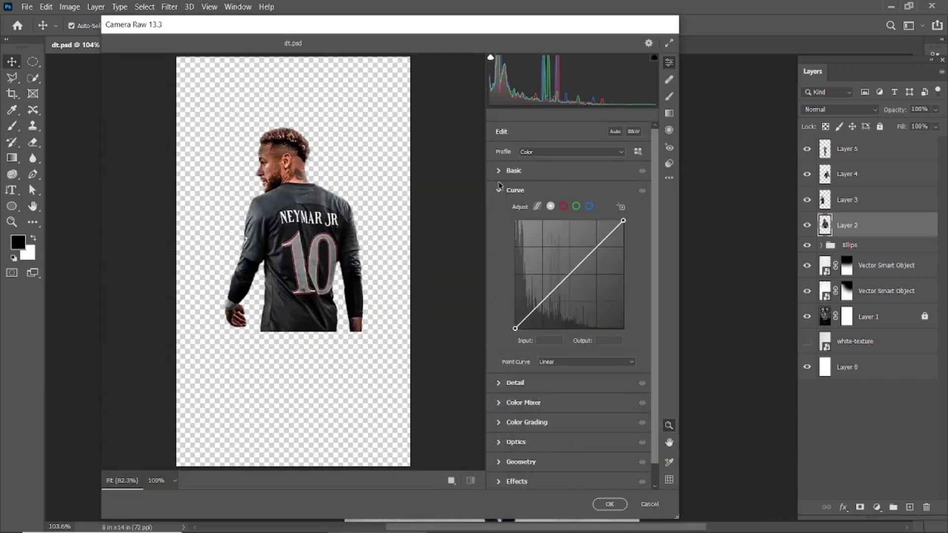
pyautogui.click(500, 171)
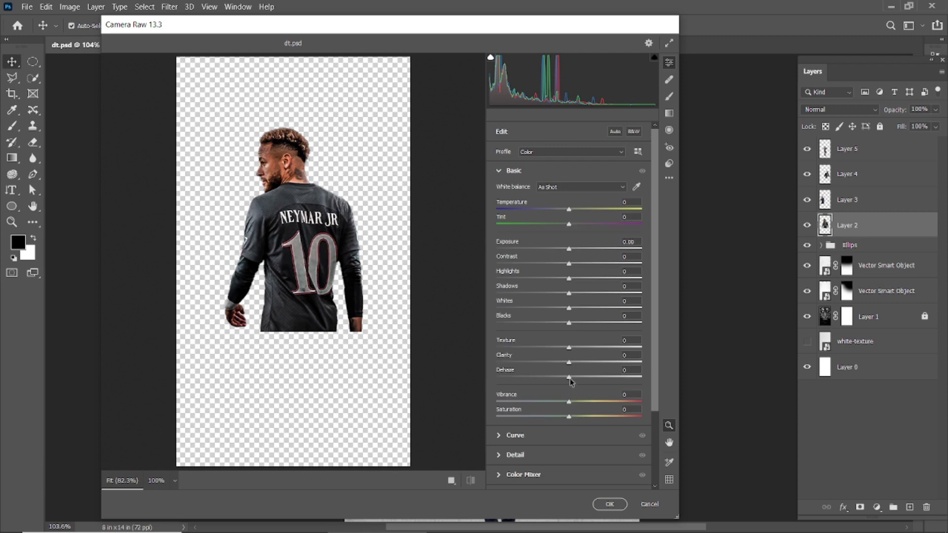
pyautogui.moveTo(568, 416); pyautogui.dragTo(543, 418)
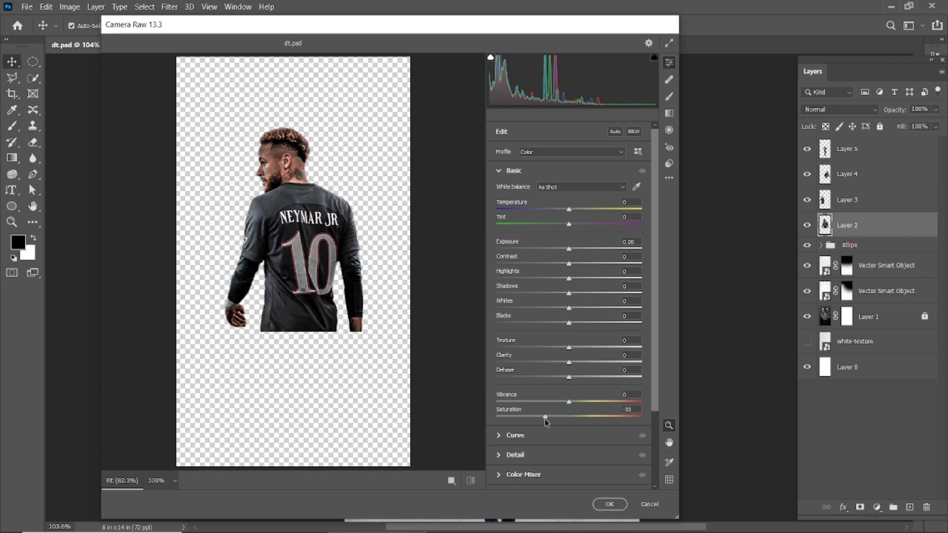
pyautogui.click(609, 504)
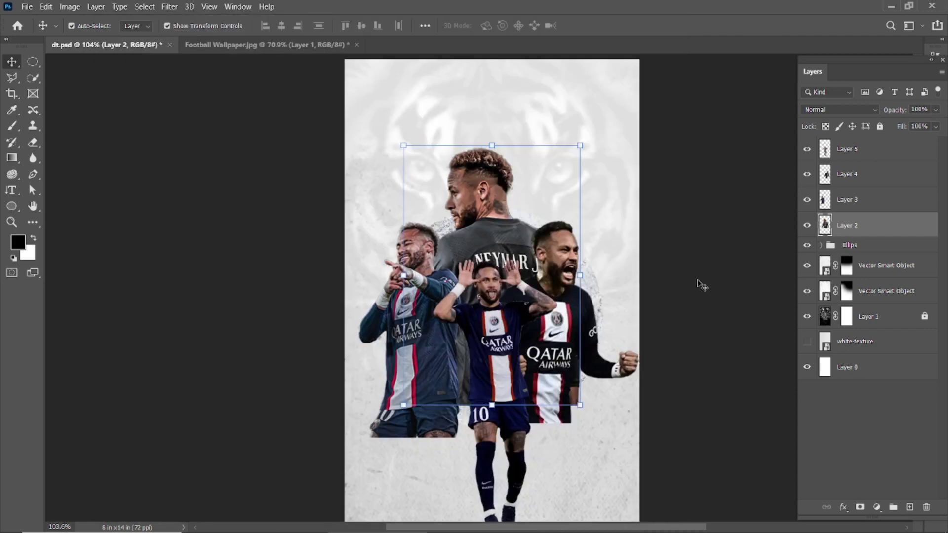
# - Select the pointing player (Layer 3) and open the Camera Raw Filter
pyautogui.click(407, 267)
pyautogui.click(169, 7)
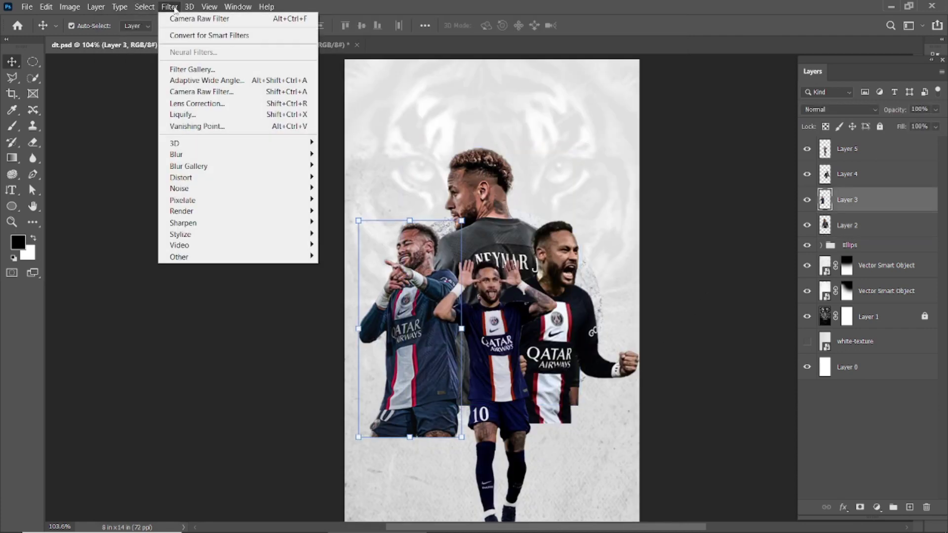
pyautogui.click(169, 7)
pyautogui.click(108, 104)
pyautogui.click(169, 6)
pyautogui.click(304, 107)
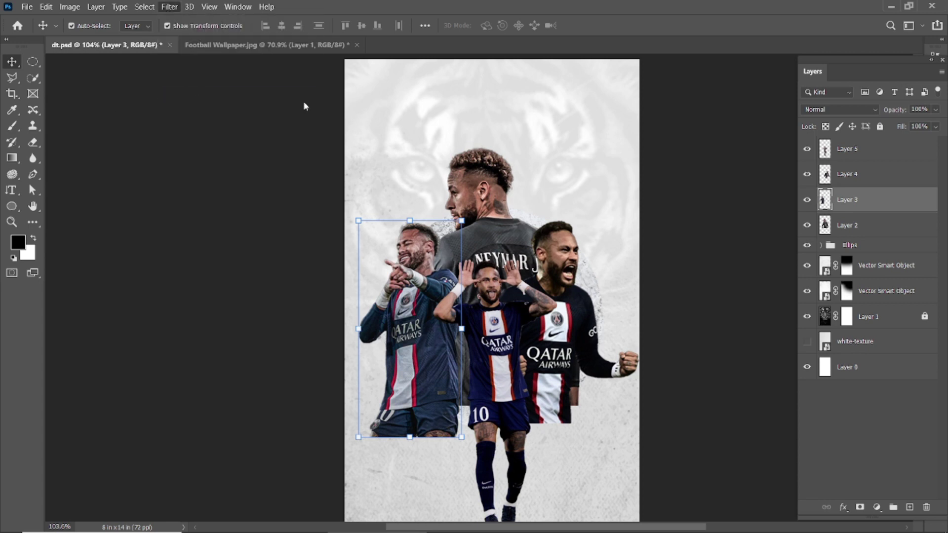
pyautogui.scroll(3, 275, 245)
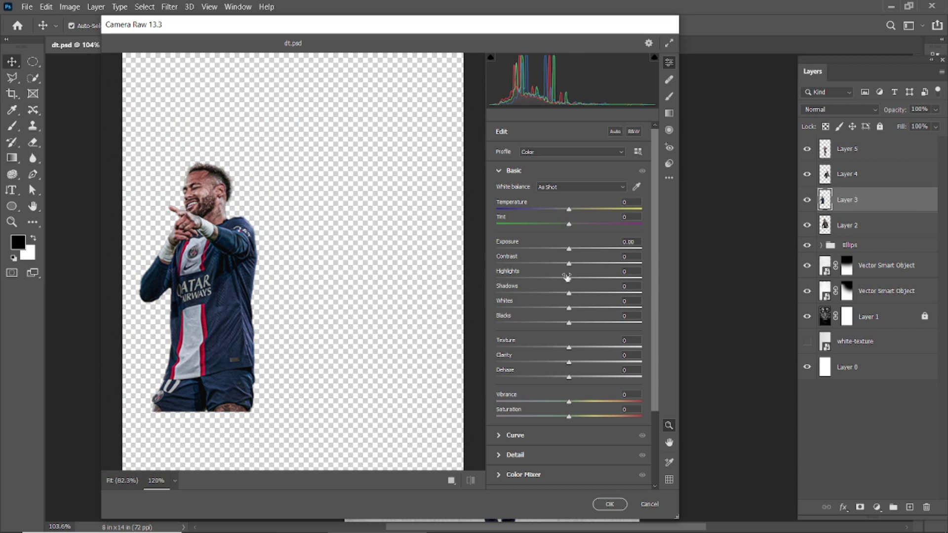
# - Set Highlights -58, raise Whites, Contrast slightly negative, Clarity +53, Saturation -14
pyautogui.moveTo(567, 277); pyautogui.dragTo(527, 278)
pyautogui.moveTo(570, 309)
pyautogui.mouseDown()
pyautogui.moveTo(542, 315)
pyautogui.moveTo(583, 316)
pyautogui.mouseUp()
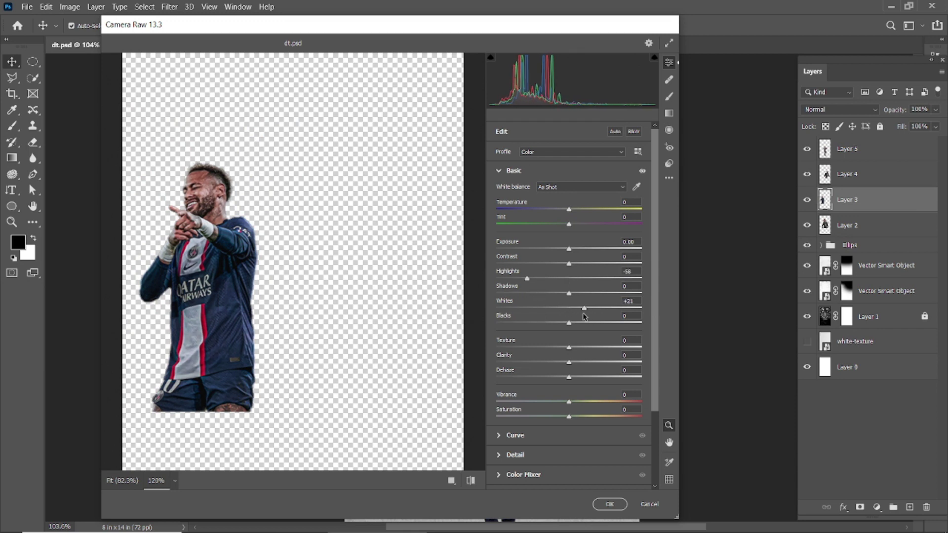
pyautogui.moveTo(569, 264); pyautogui.dragTo(568, 269)
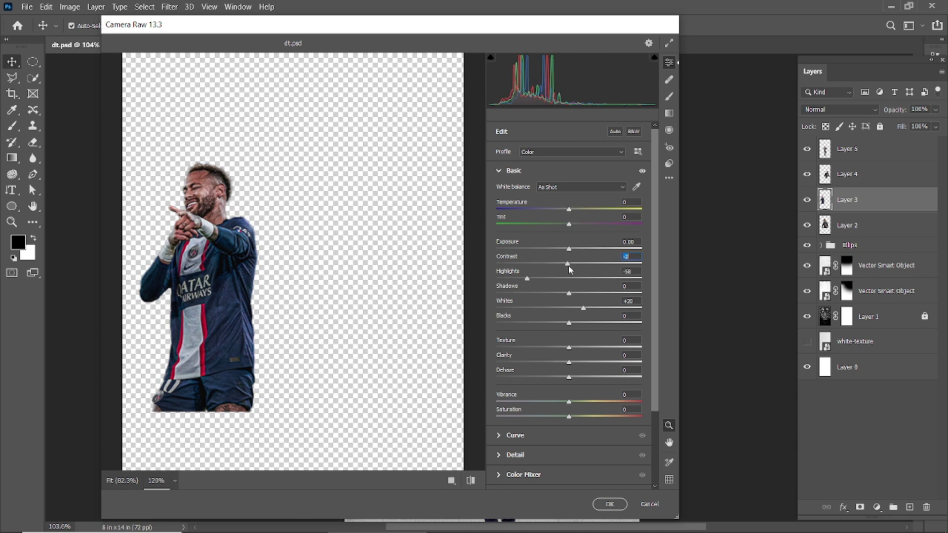
pyautogui.moveTo(570, 363); pyautogui.dragTo(618, 362)
pyautogui.moveTo(569, 420); pyautogui.dragTo(551, 428)
# - Pull the shadows down on the tone curve and apply the grade
pyautogui.click(499, 171)
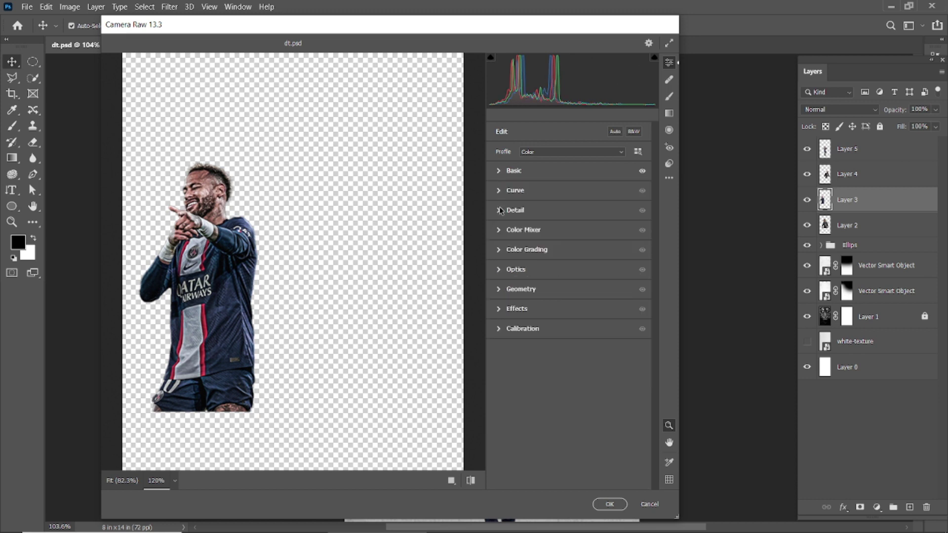
pyautogui.click(500, 192)
pyautogui.moveTo(547, 296); pyautogui.dragTo(546, 297)
pyautogui.moveTo(620, 223); pyautogui.dragTo(616, 220)
pyautogui.press('Delete')
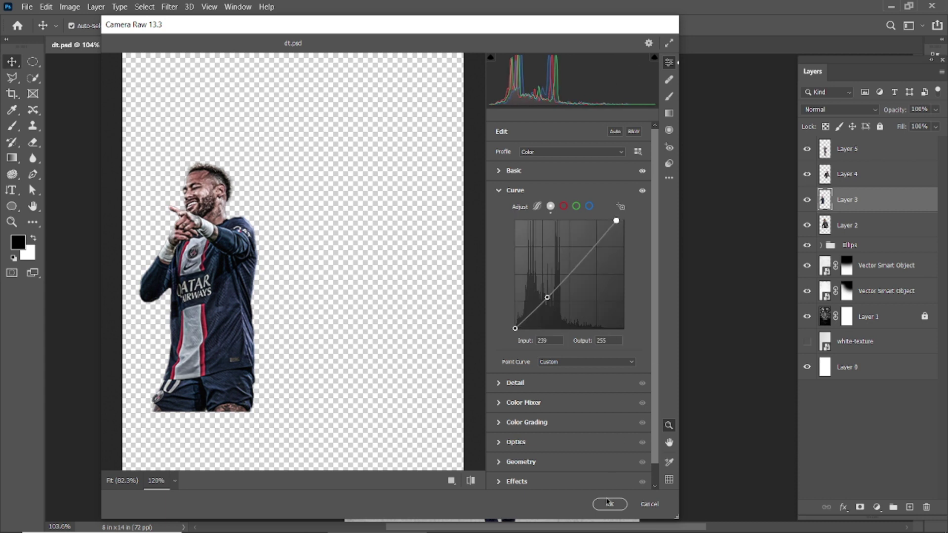
pyautogui.click(609, 504)
# - Select the shouting player's Layer 4 and open the Camera Raw Filter
pyautogui.scroll(-1, 593, 257)
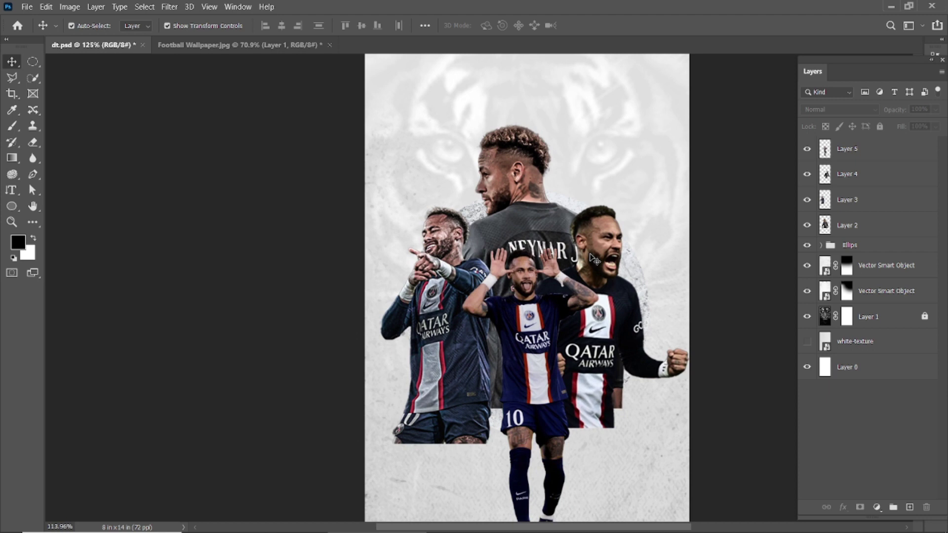
pyautogui.scroll(-2, 585, 312)
pyautogui.scroll(1, 684, 269)
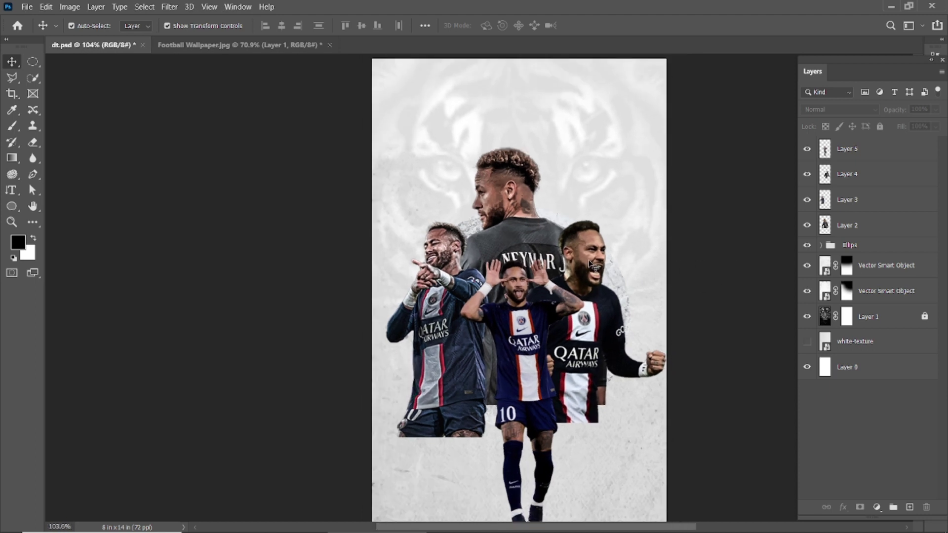
pyautogui.click(592, 266)
pyautogui.click(169, 7)
pyautogui.click(186, 20)
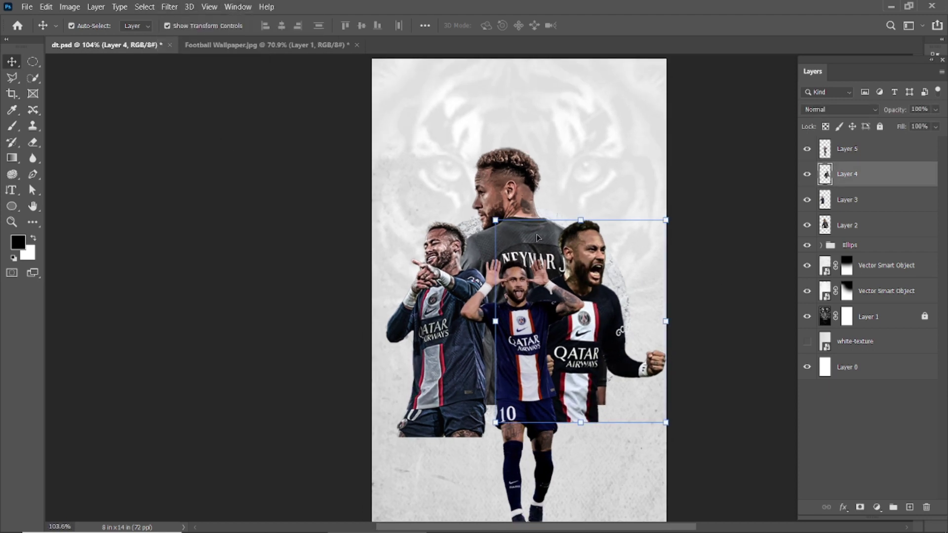
pyautogui.click(169, 6)
pyautogui.click(190, 96)
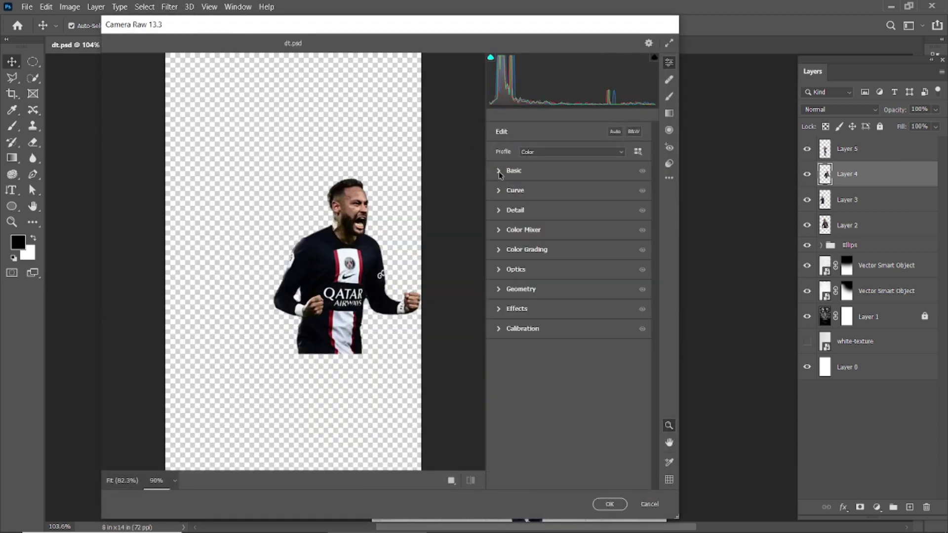
# - Set Highlights -20, Clarity +70, Whites -25, Exposure -0.15, lower saturation, and start the tone curve
pyautogui.moveTo(567, 280)
pyautogui.mouseDown()
pyautogui.moveTo(555, 285)
pyautogui.moveTo(594, 315)
pyautogui.mouseUp()
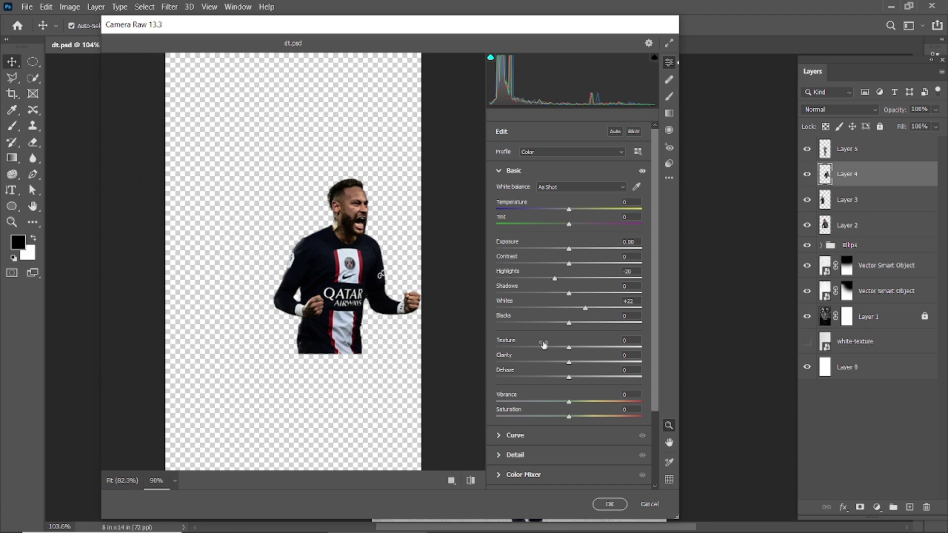
pyautogui.moveTo(569, 362); pyautogui.dragTo(616, 365)
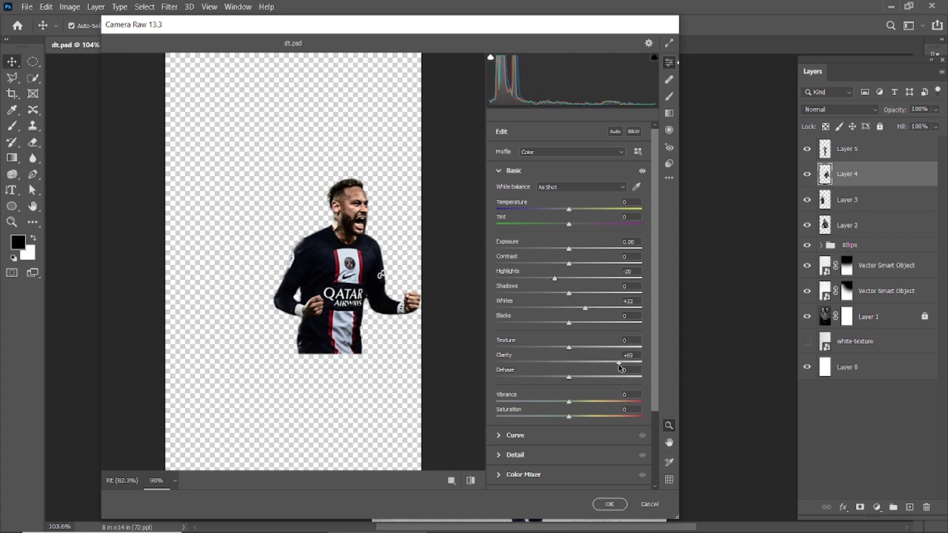
pyautogui.moveTo(574, 311); pyautogui.dragTo(549, 316)
pyautogui.moveTo(569, 248); pyautogui.dragTo(565, 256)
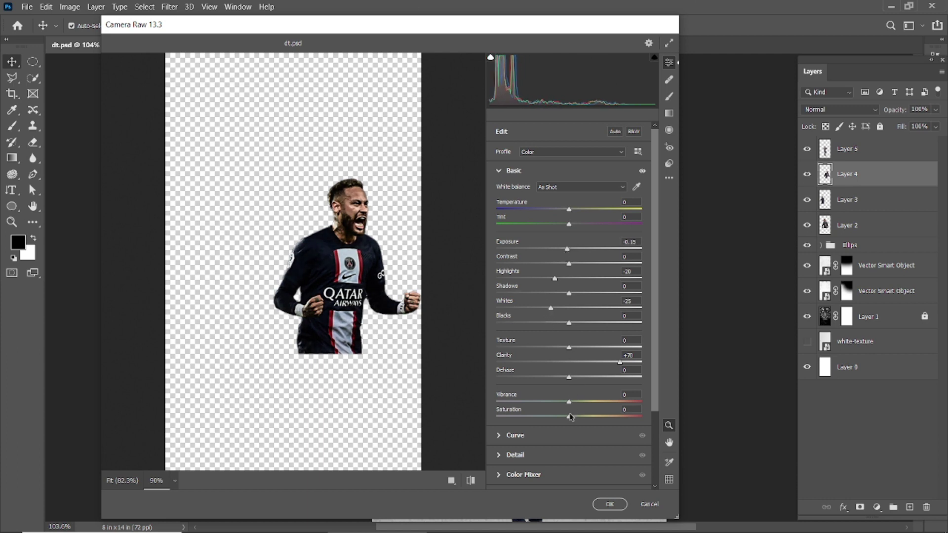
pyautogui.moveTo(558, 420); pyautogui.dragTo(559, 420)
pyautogui.click(495, 172)
pyautogui.click(514, 190)
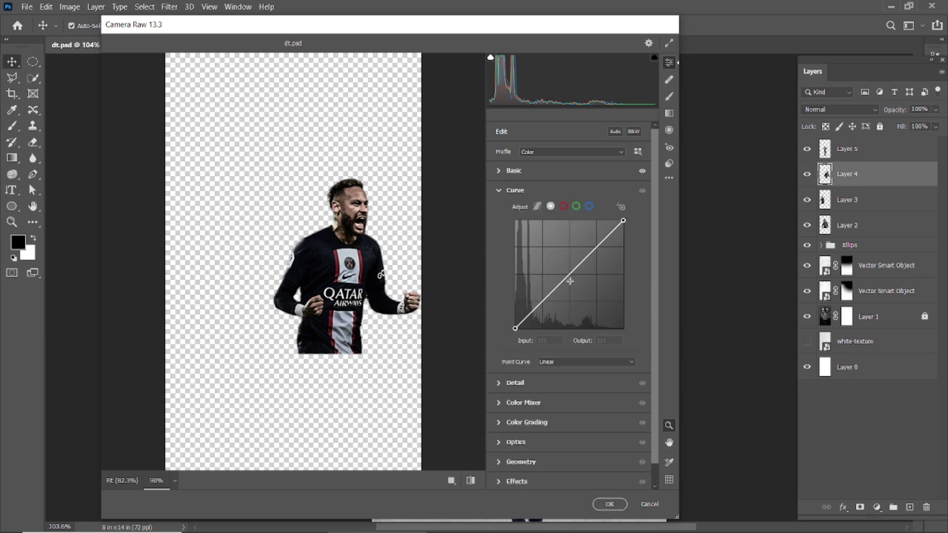
pyautogui.moveTo(531, 312); pyautogui.dragTo(531, 312)
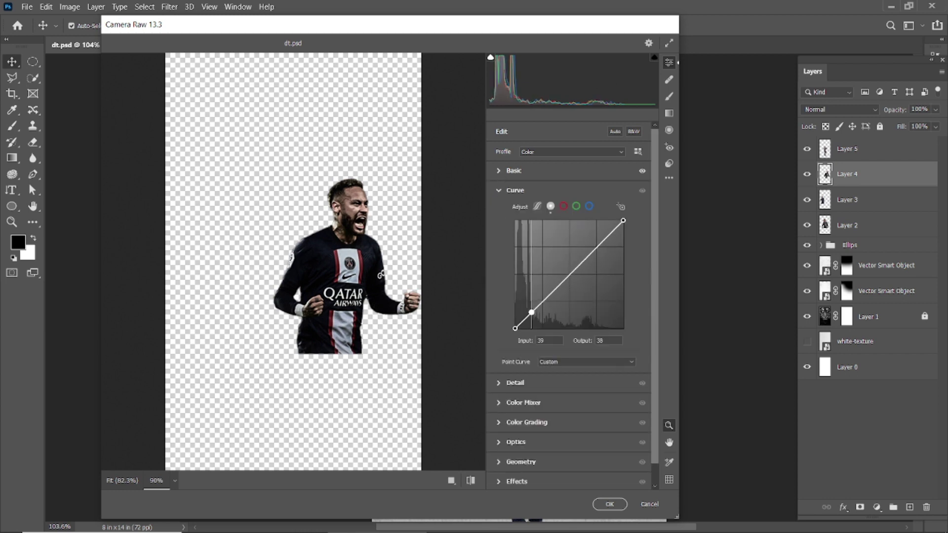
# - Apply the right player's grade, then open Camera Raw Filter on the number 10 player
pyautogui.click(609, 504)
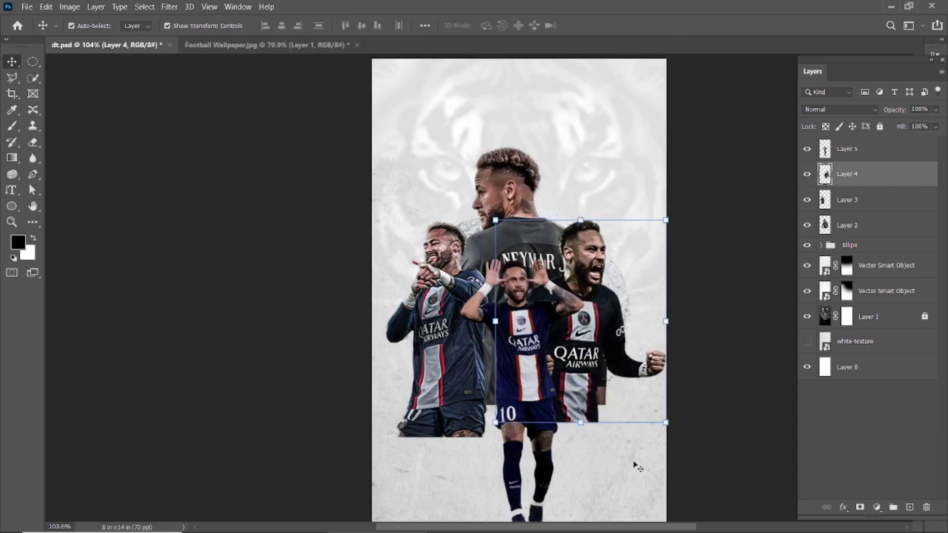
pyautogui.click(739, 278)
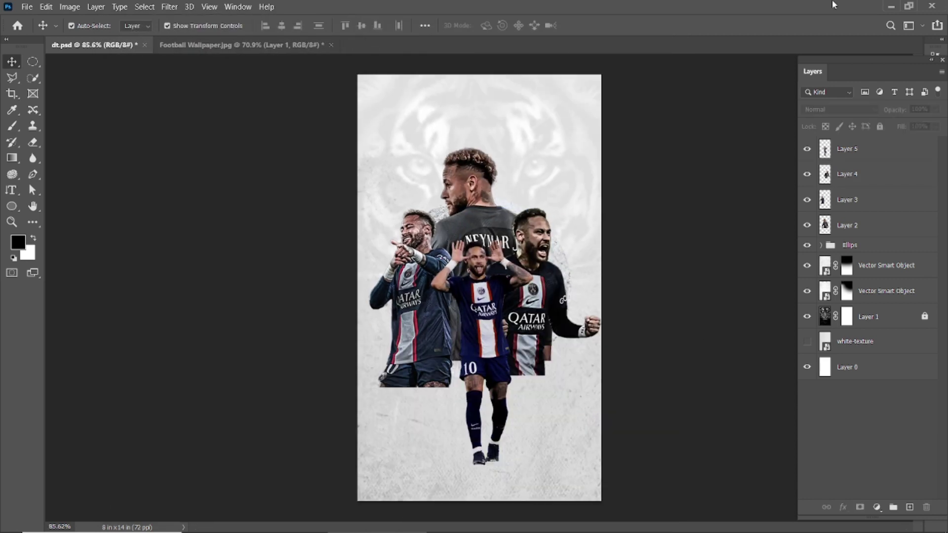
pyautogui.click(482, 331)
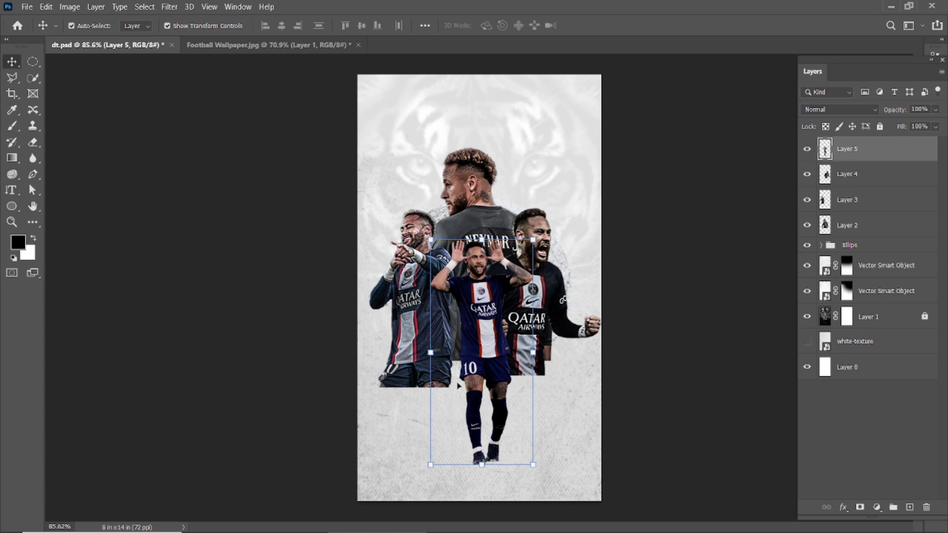
pyautogui.scroll(2, 459, 386)
pyautogui.click(169, 7)
pyautogui.press('Escape')
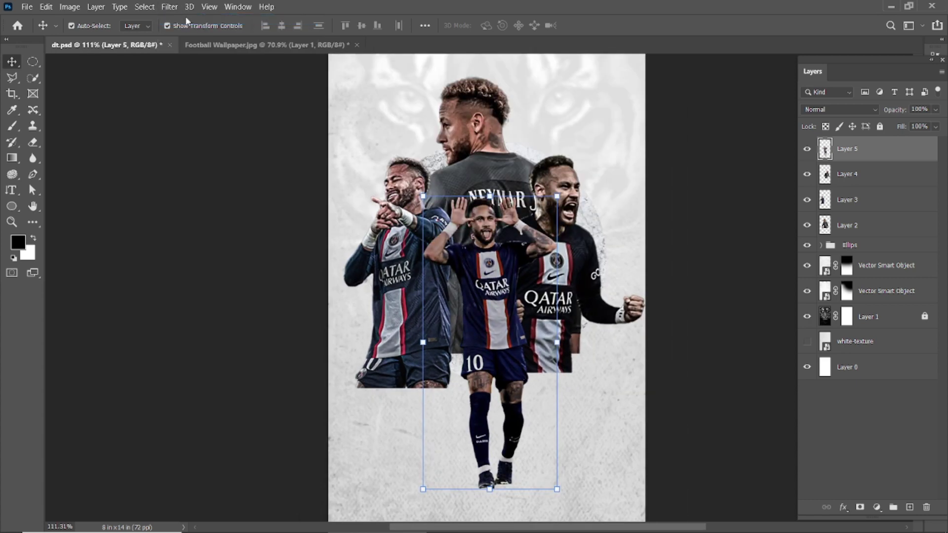
pyautogui.click(169, 7)
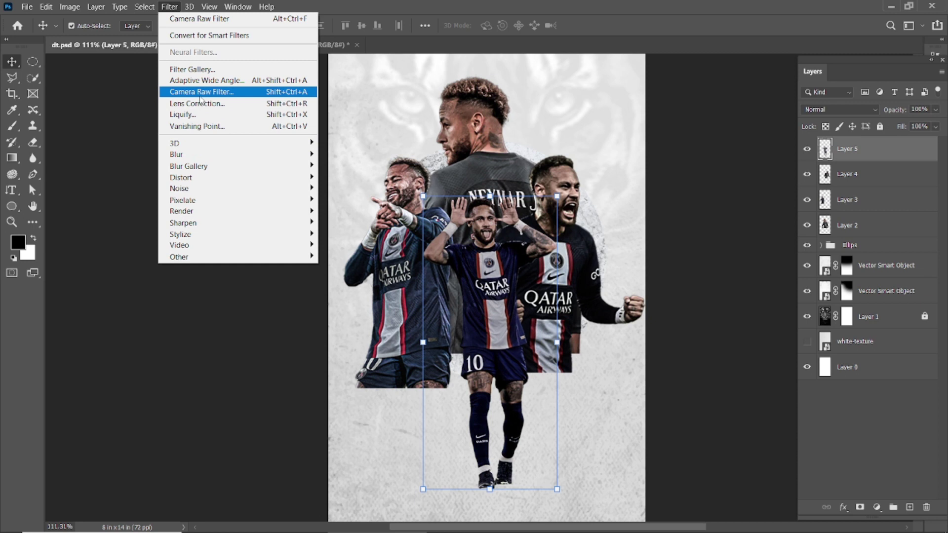
pyautogui.click(200, 98)
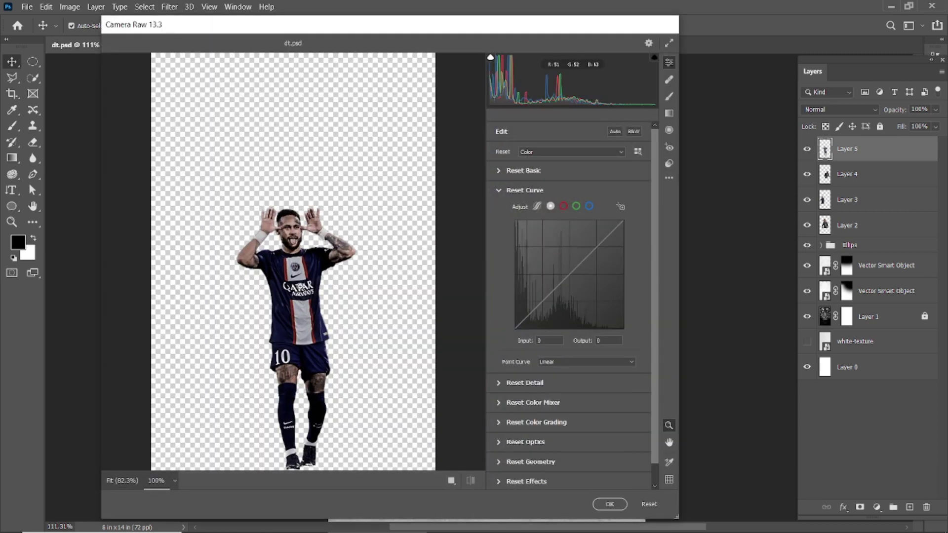
# - Give the front player Clarity +13, Highlights -1 and Saturation -37
pyautogui.click(500, 171)
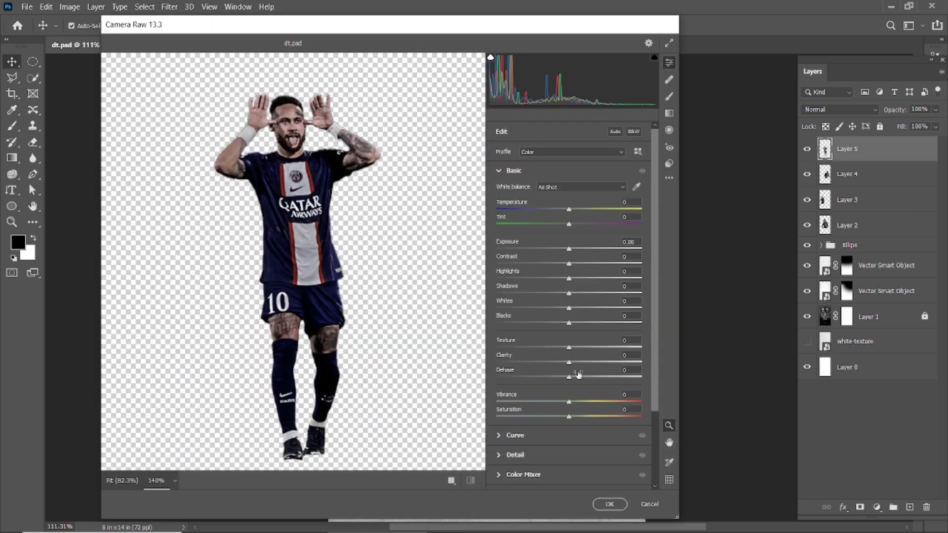
pyautogui.moveTo(569, 363)
pyautogui.mouseDown()
pyautogui.moveTo(597, 360)
pyautogui.moveTo(578, 362)
pyautogui.mouseUp()
pyautogui.moveTo(568, 279); pyautogui.dragTo(568, 288)
pyautogui.moveTo(568, 417); pyautogui.dragTo(566, 433)
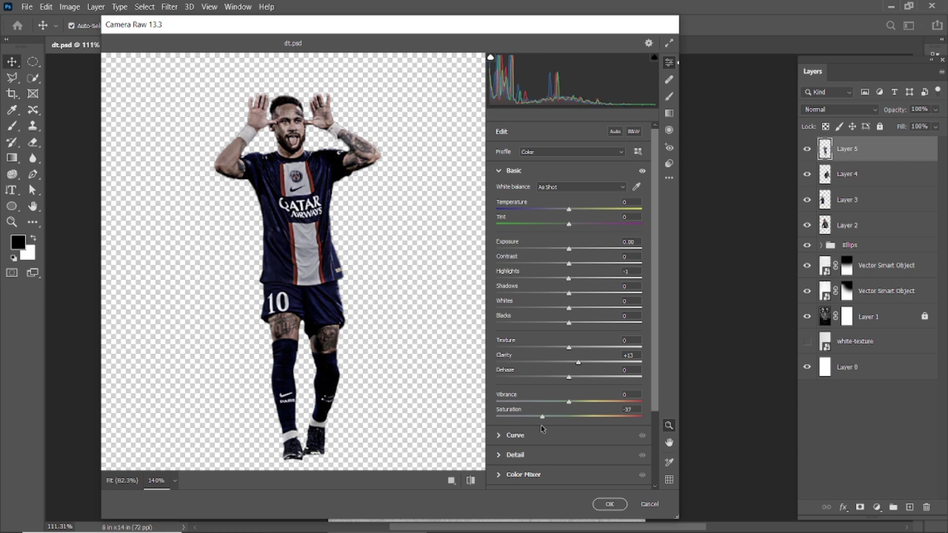
# - Apply the front player's grade and place the white grunge texture as an embedded file
pyautogui.click(606, 503)
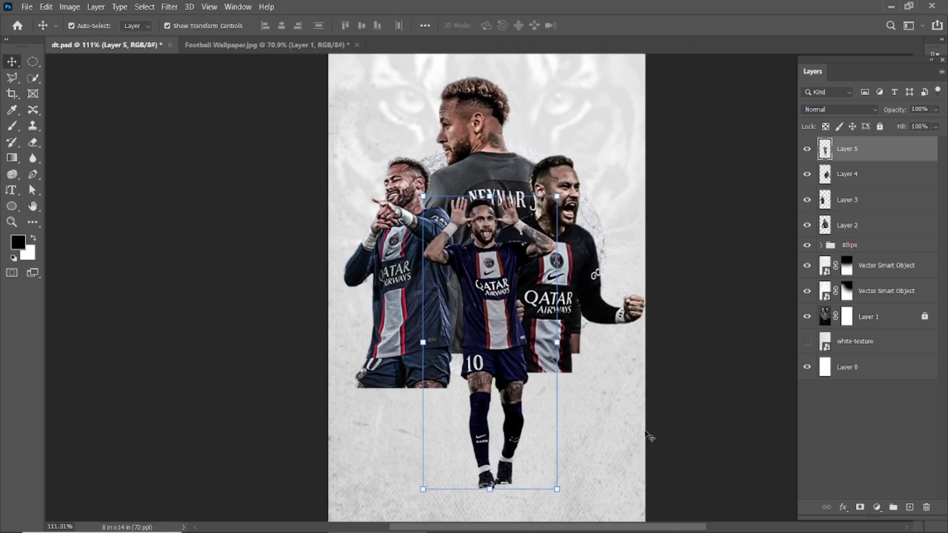
pyautogui.scroll(-2, 525, 289)
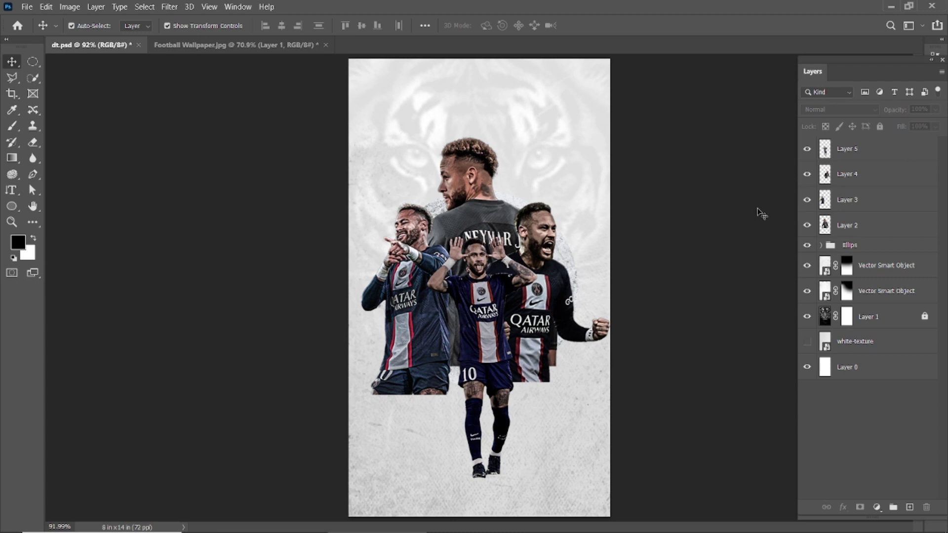
pyautogui.click(27, 6)
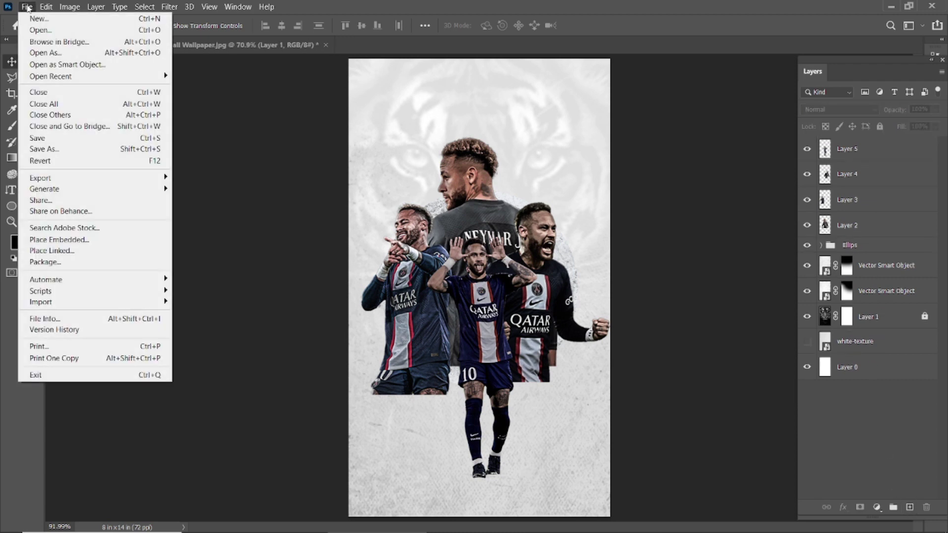
pyautogui.click(64, 230)
pyautogui.click(144, 121)
pyautogui.click(370, 359)
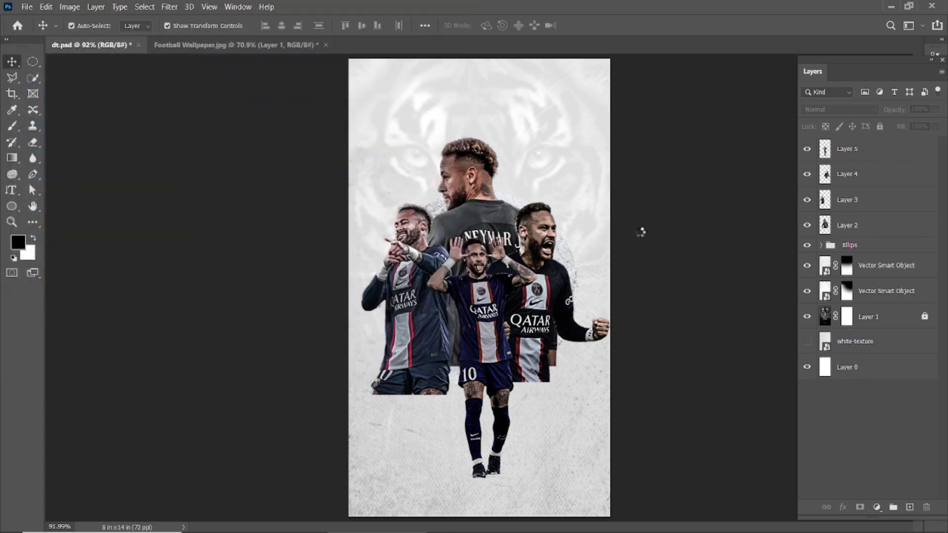
# - Rotate the grunge texture 90° to portrait, move it below Ellips, and enlarge it to fill the canvas
pyautogui.moveTo(627, 197); pyautogui.dragTo(592, 395)
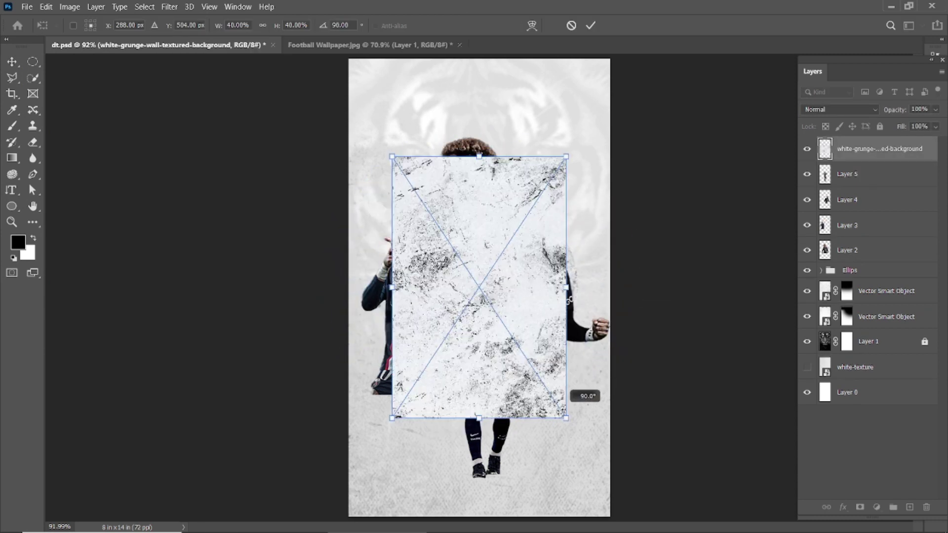
pyautogui.click(591, 25)
pyautogui.moveTo(871, 151); pyautogui.dragTo(869, 279)
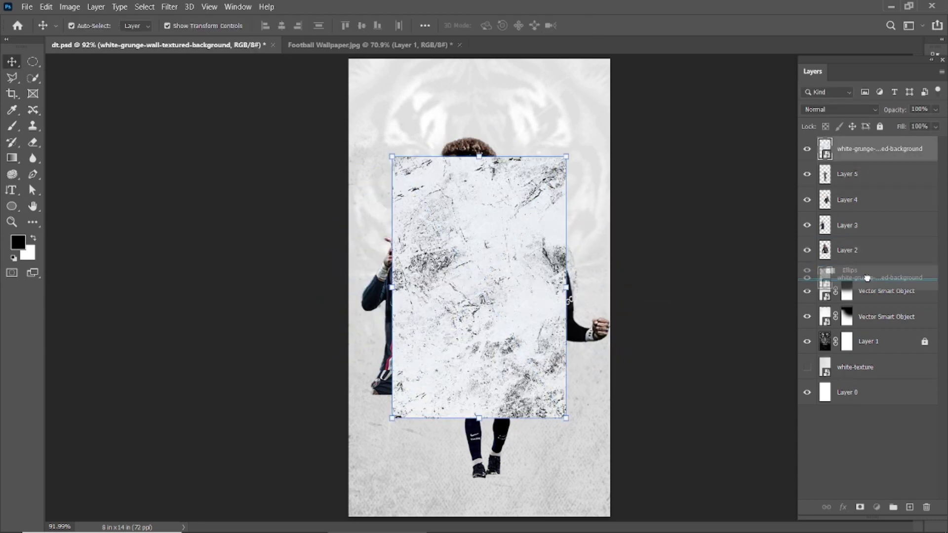
pyautogui.moveTo(566, 156); pyautogui.dragTo(636, 54)
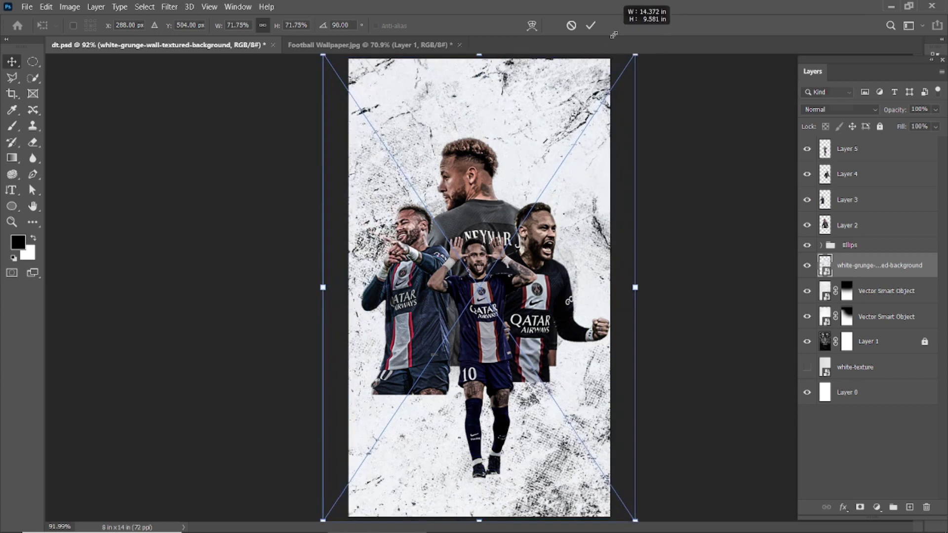
pyautogui.click(590, 25)
# - Keep the grunge texture in Normal blend mode at 56% opacity
pyautogui.press('6')
pyautogui.press('4')
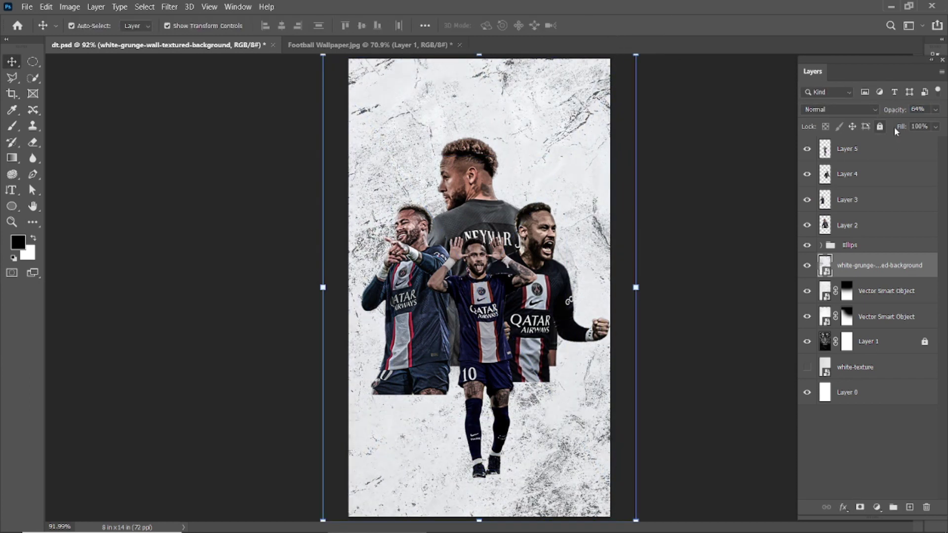
pyautogui.moveTo(888, 113); pyautogui.dragTo(905, 132)
pyautogui.click(874, 109)
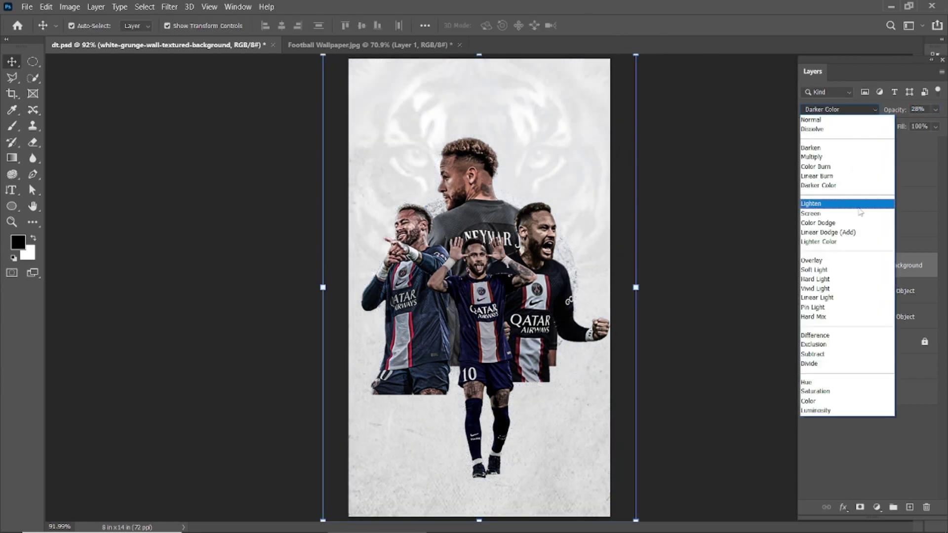
pyautogui.moveTo(892, 112); pyautogui.dragTo(918, 112)
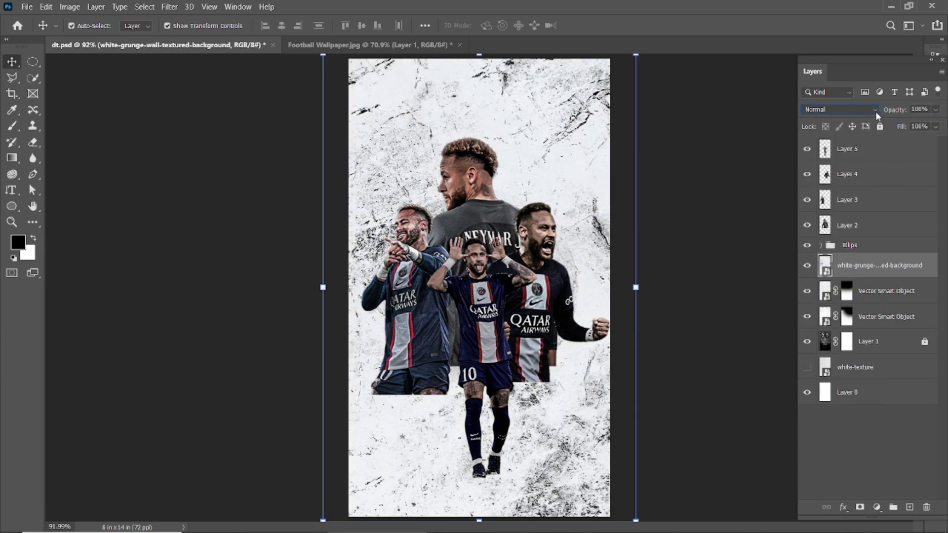
pyautogui.click(839, 109)
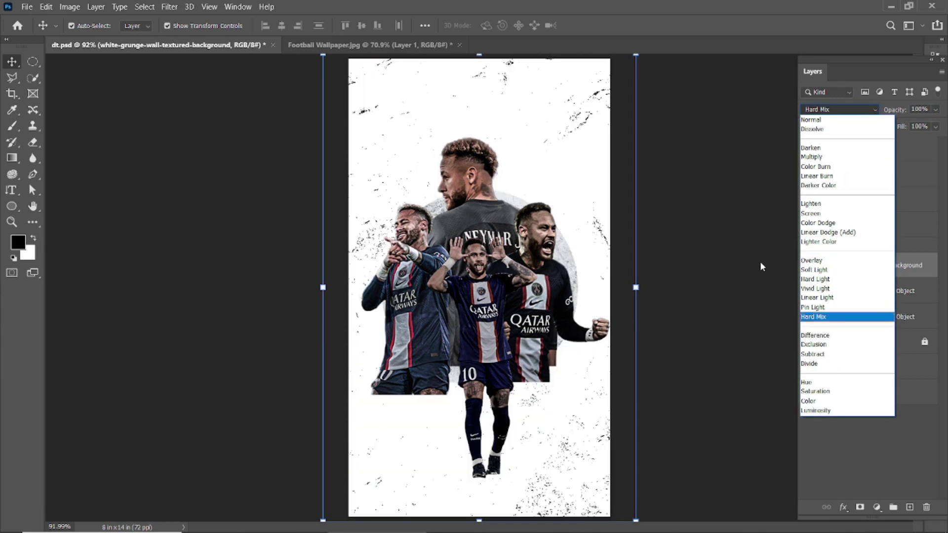
pyautogui.click(812, 119)
pyautogui.moveTo(889, 117)
pyautogui.mouseDown()
pyautogui.moveTo(872, 127)
pyautogui.moveTo(905, 156)
pyautogui.mouseUp()
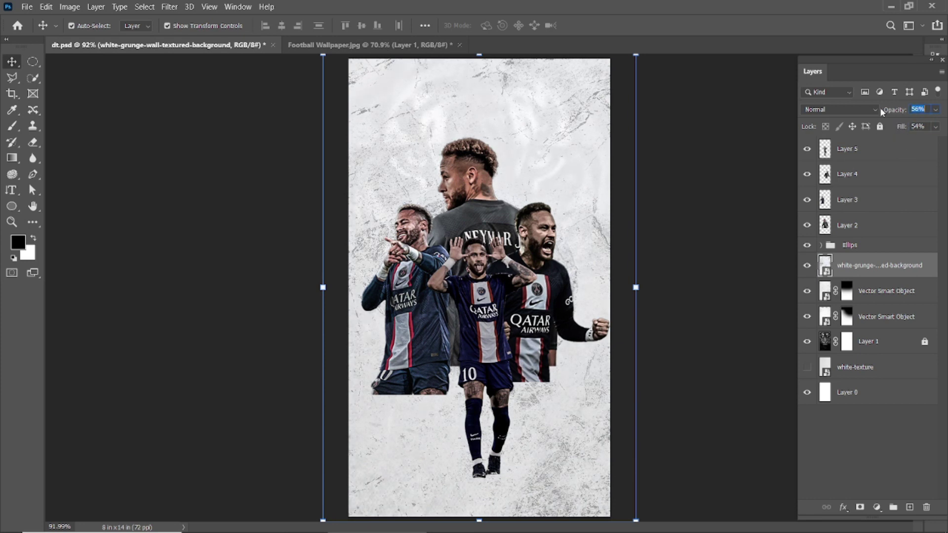
pyautogui.click(612, 256)
pyautogui.scroll(-2, 613, 255)
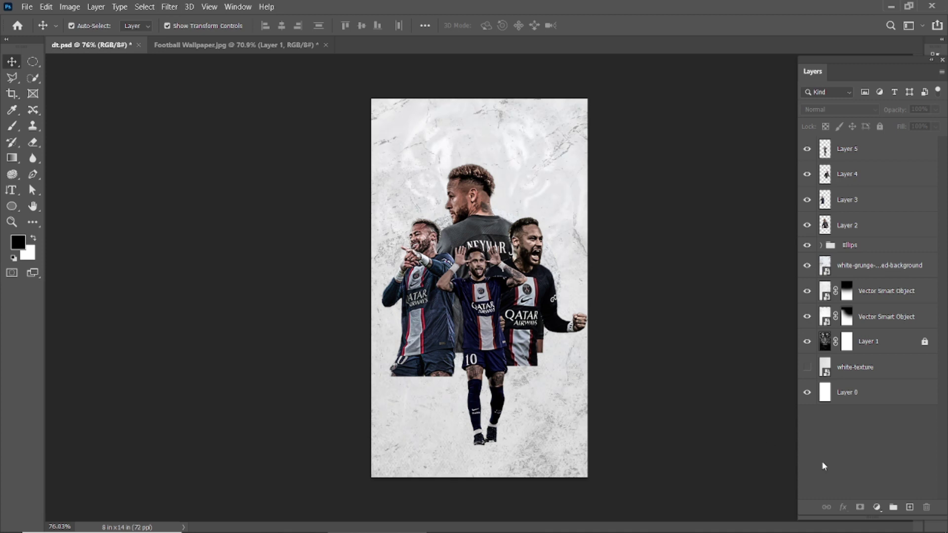
pyautogui.click(910, 507)
# - Move Layer 6 below Ellips, fill it dark grey #272727, and set 52% opacity and 25% fill
pyautogui.moveTo(871, 153); pyautogui.dragTo(859, 280)
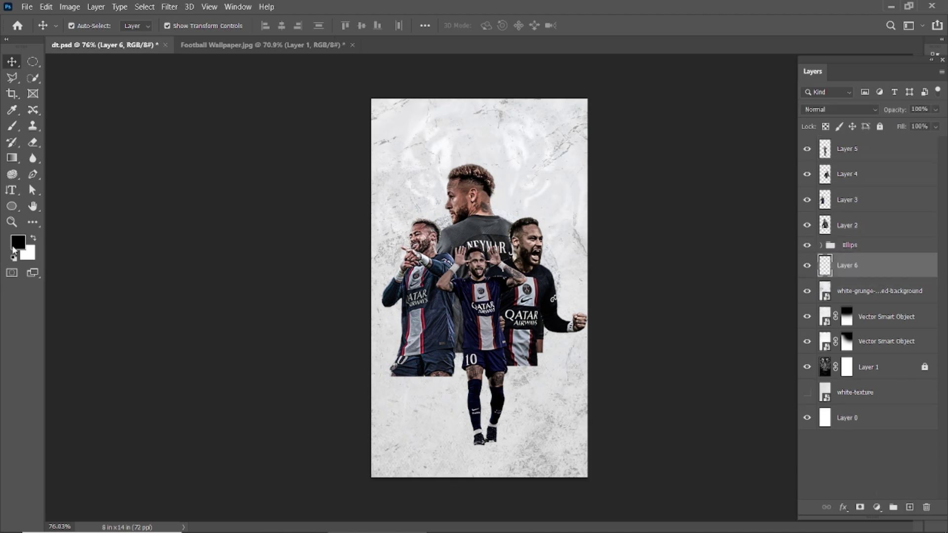
pyautogui.click(18, 241)
pyautogui.click(621, 435)
pyautogui.click(623, 443)
pyautogui.press('Return')
pyautogui.hotkey('alt', 'BackSpace')
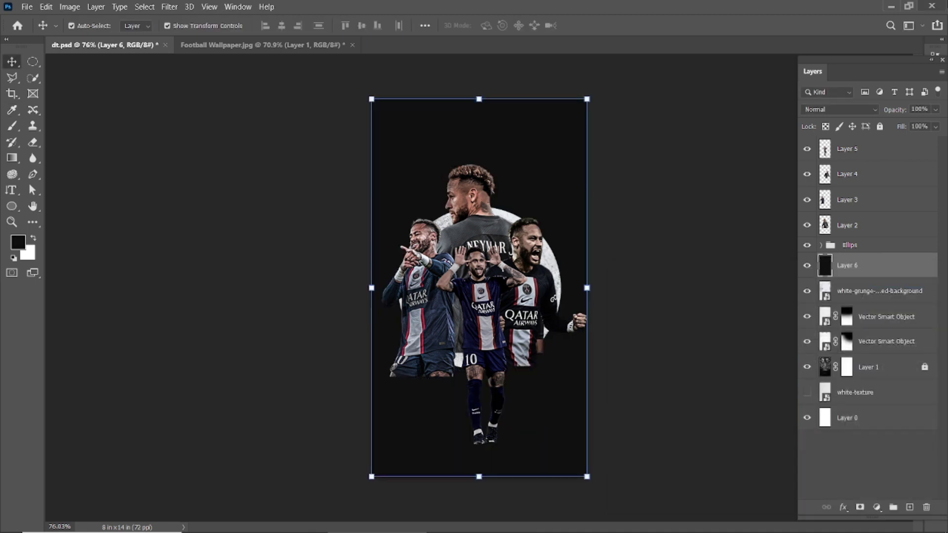
pyautogui.moveTo(896, 112); pyautogui.dragTo(897, 130)
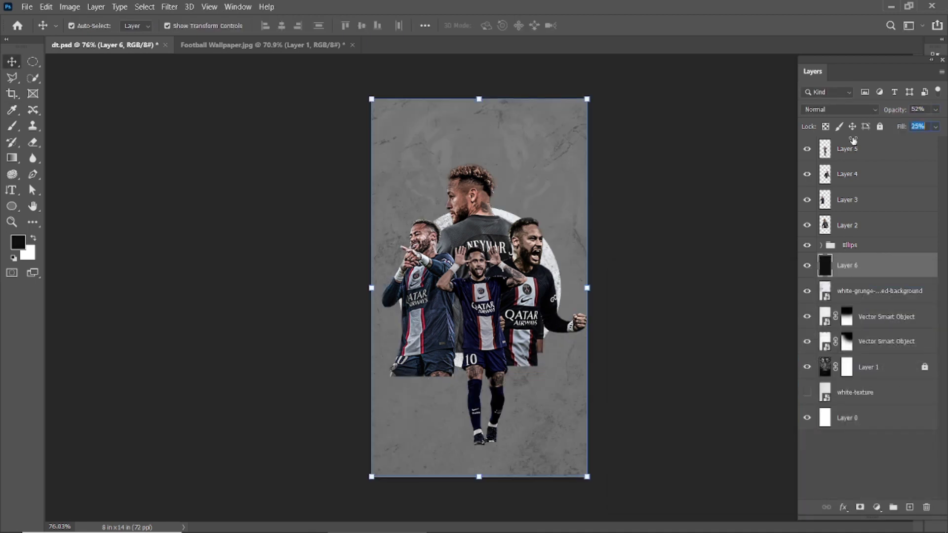
pyautogui.press('Return')
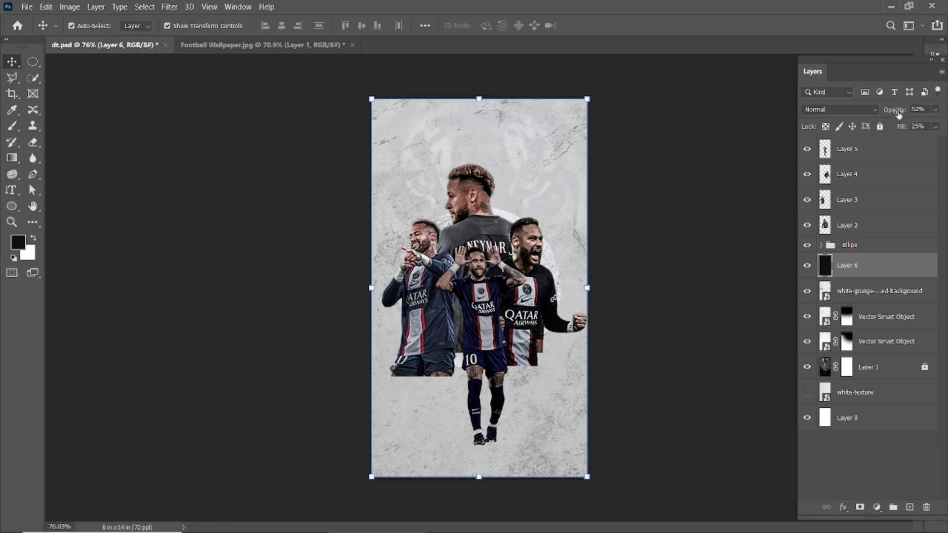
pyautogui.click(695, 275)
pyautogui.scroll(3, 515, 261)
pyautogui.scroll(-3, 514, 260)
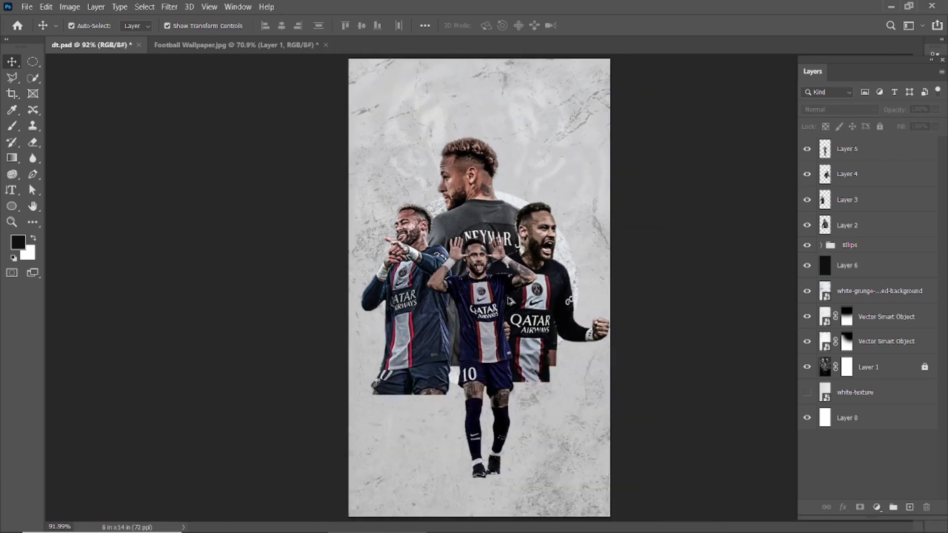
pyautogui.scroll(1, 507, 340)
# - Merge the Ellips circle layers into Vector Smart Object copy and place copy 2 above the group
pyautogui.click(490, 226)
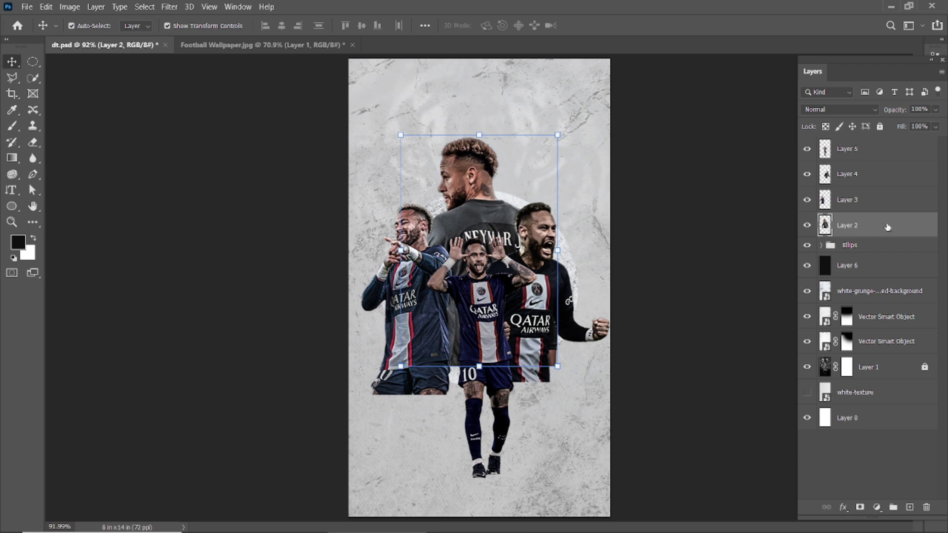
pyautogui.click(702, 232)
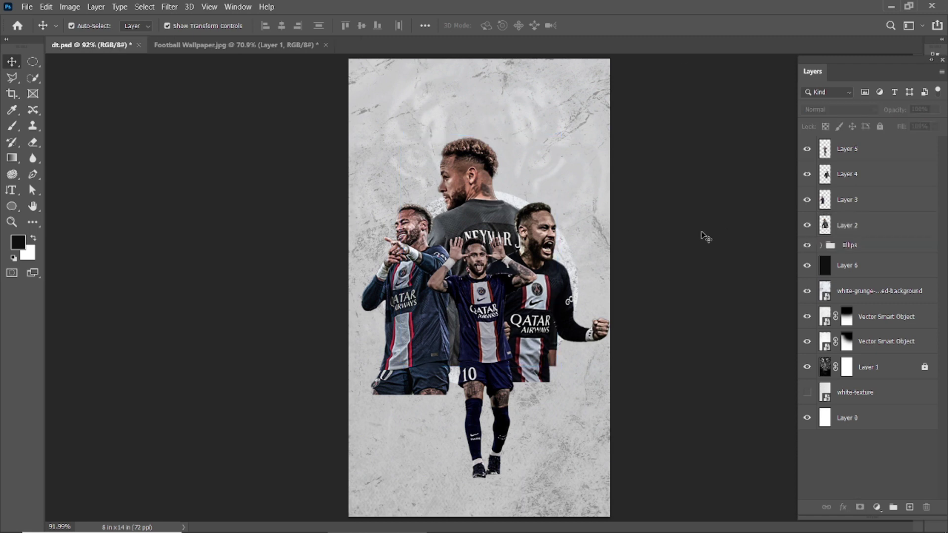
pyautogui.hotkey('ctrl', 'alt', 'a')
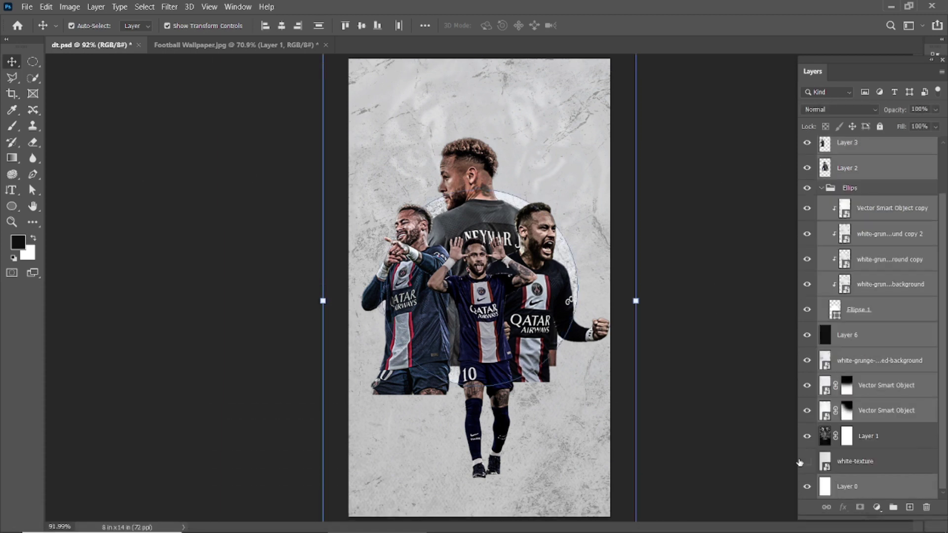
pyautogui.click(727, 413)
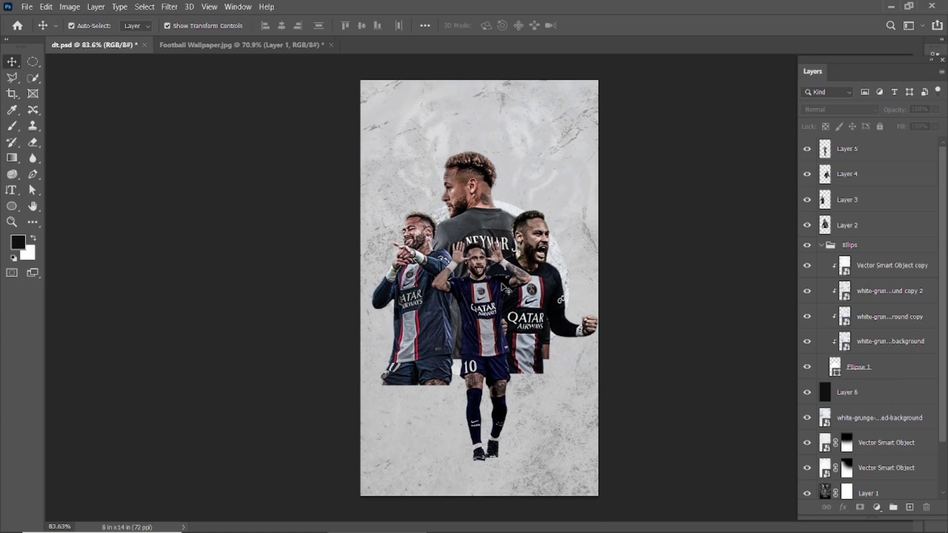
pyautogui.click(852, 268)
pyautogui.keyDown('shift'); pyautogui.click(868, 369); pyautogui.keyUp('shift')
pyautogui.rightClick(869, 369)
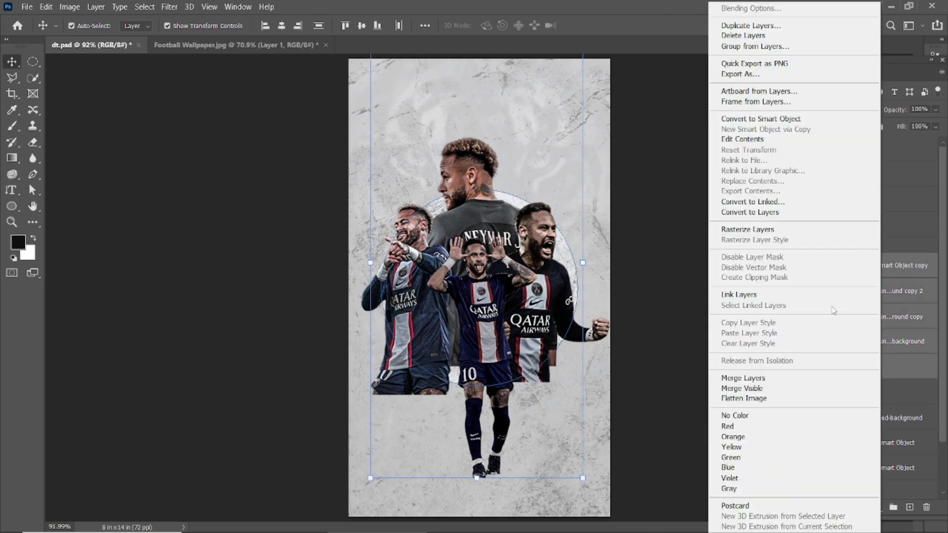
pyautogui.click(777, 382)
pyautogui.moveTo(888, 268)
pyautogui.mouseDown()
pyautogui.moveTo(917, 455)
pyautogui.moveTo(911, 507)
pyautogui.moveTo(878, 242)
pyautogui.mouseUp()
pyautogui.click(729, 217)
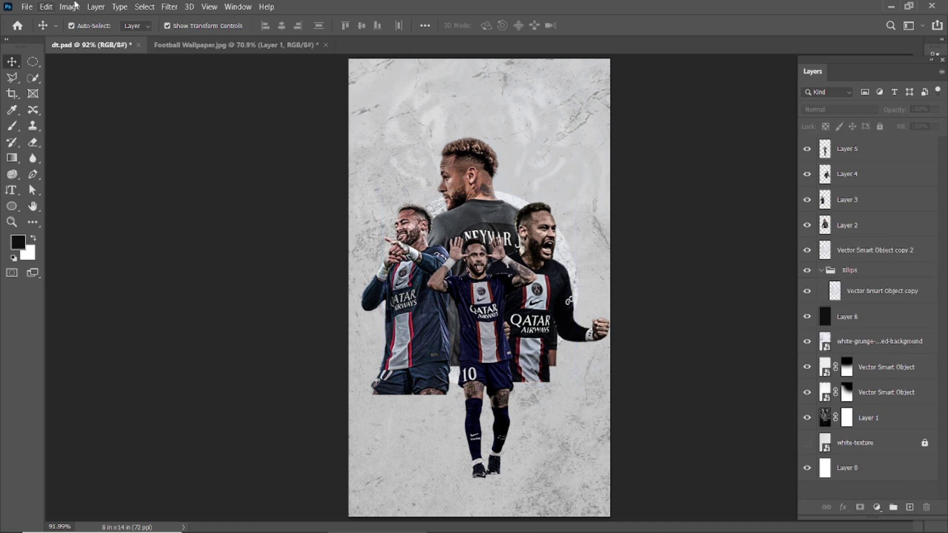
# - Lock Layer 2, duplicate Layer 3, and clip the copy below Layer 2 to the circle
pyautogui.click(846, 198)
pyautogui.click(857, 226)
pyautogui.click(879, 127)
pyautogui.click(873, 203)
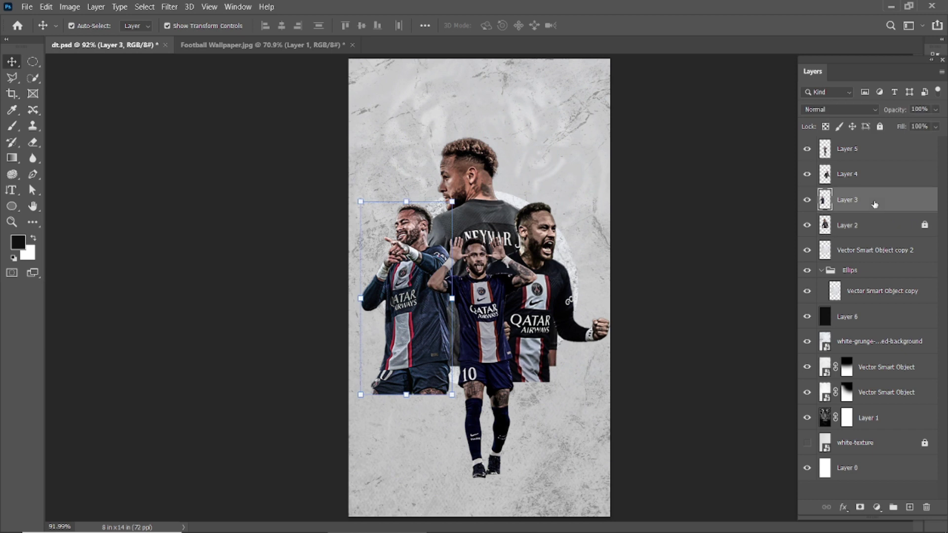
pyautogui.hotkey('ctrl', 'j')
pyautogui.moveTo(877, 203); pyautogui.dragTo(877, 270)
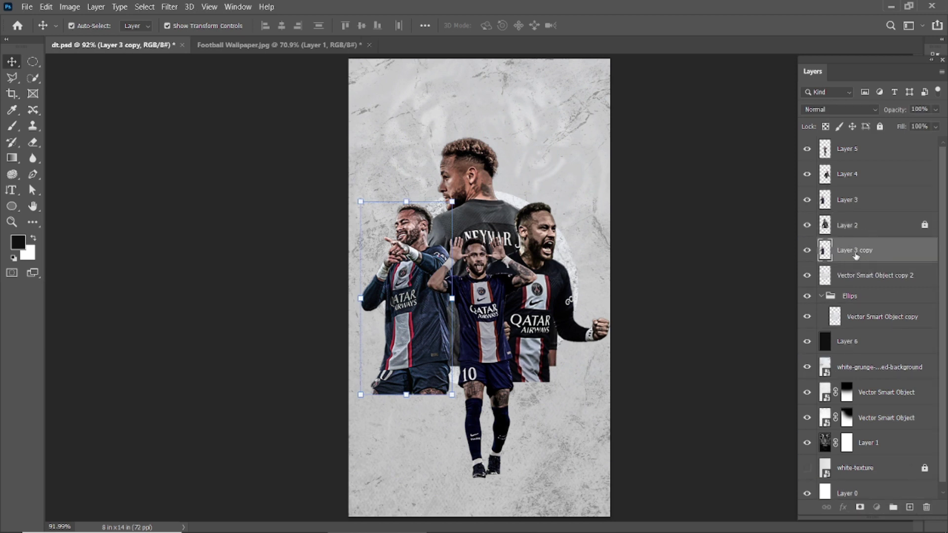
pyautogui.keyDown('alt'); pyautogui.click(860, 260); pyautogui.keyUp('alt')
# - Mask Layer 3 and paint with a hard round brush to hide his lower body
pyautogui.click(848, 202)
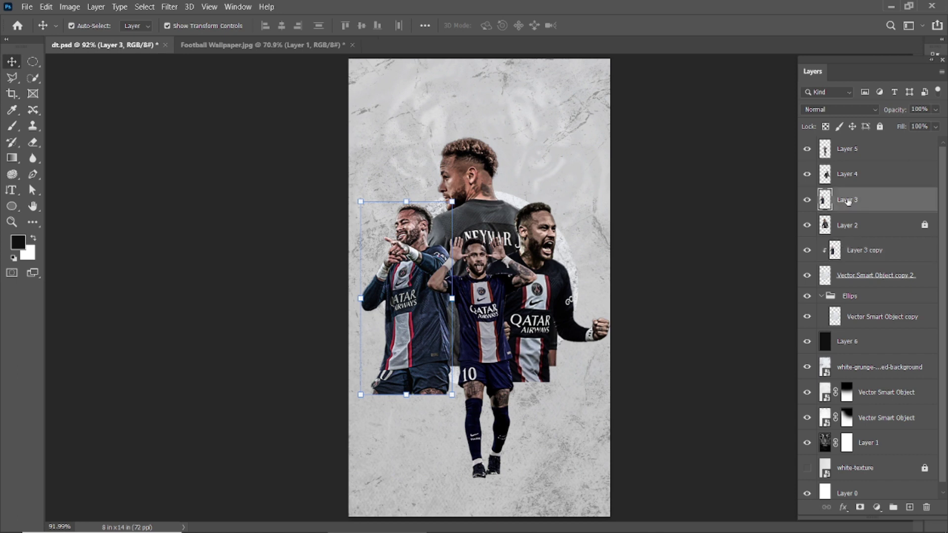
pyautogui.click(860, 507)
pyautogui.click(12, 127)
pyautogui.click(89, 25)
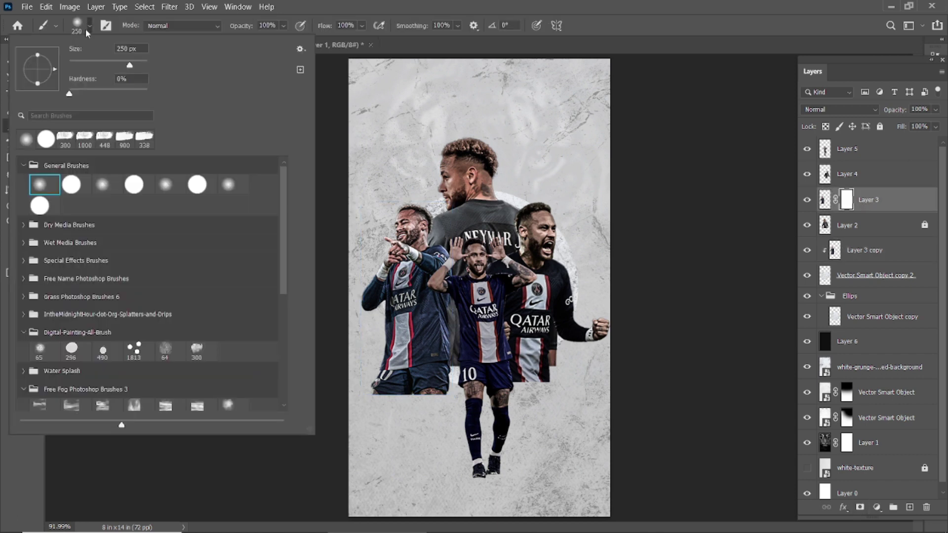
pyautogui.doubleClick(71, 185)
pyautogui.scroll(1, 403, 419)
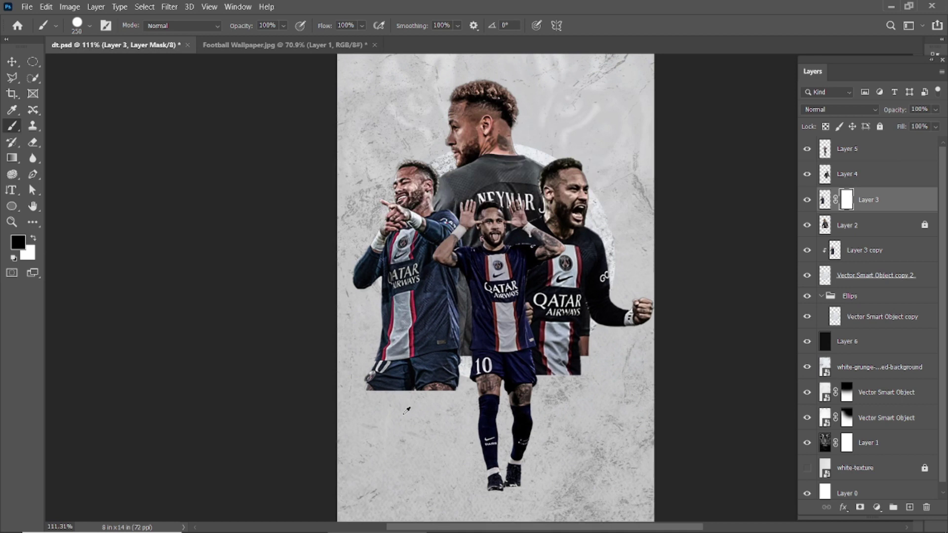
pyautogui.moveTo(404, 433); pyautogui.dragTo(328, 354)
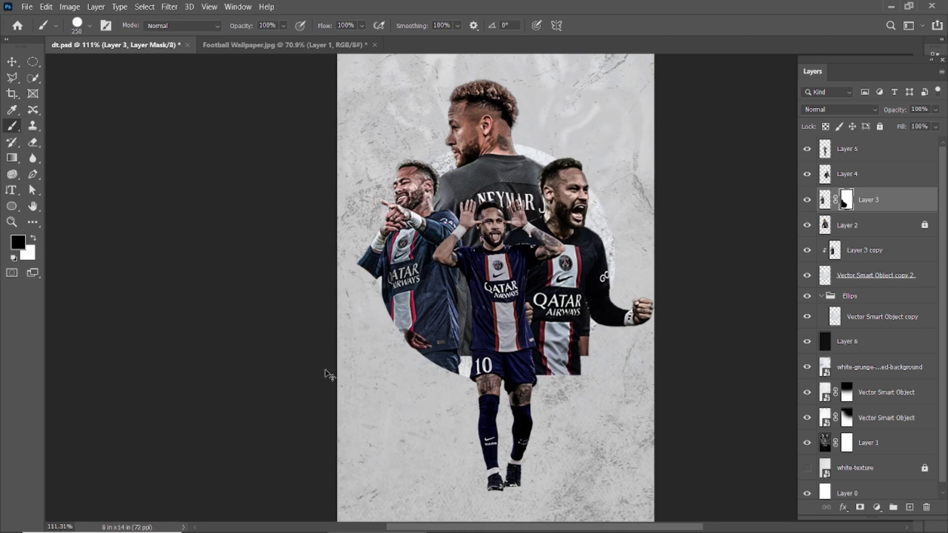
pyautogui.scroll(2, 357, 361)
pyautogui.press('[')
pyautogui.press('[')
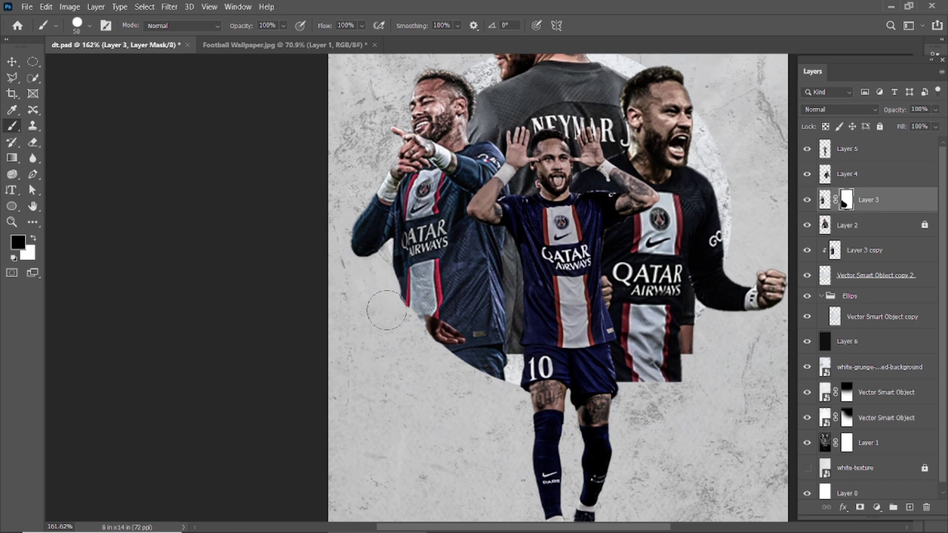
pyautogui.scroll(-1, 435, 369)
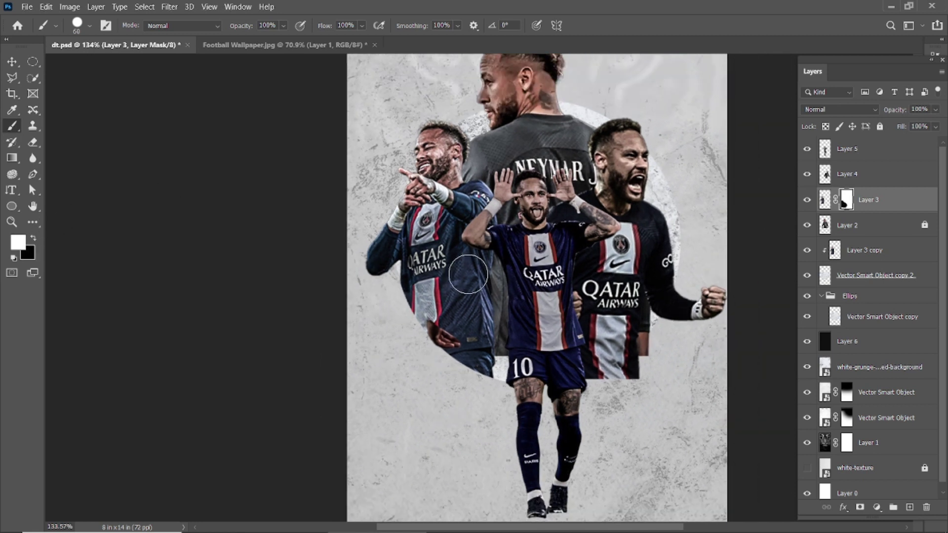
pyautogui.scroll(1, 448, 293)
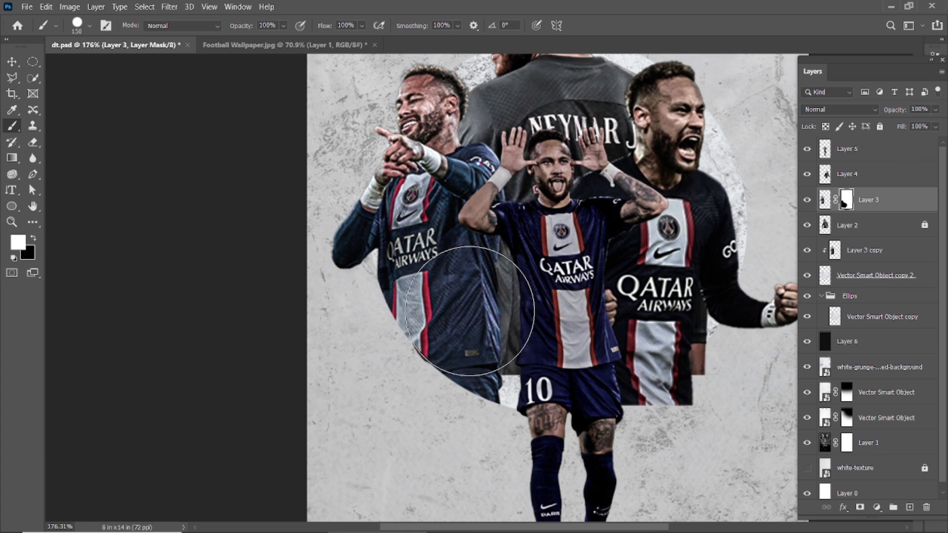
# - Duplicate the right player's Layer 4 and clip the copy below Layer 2
pyautogui.press('v')
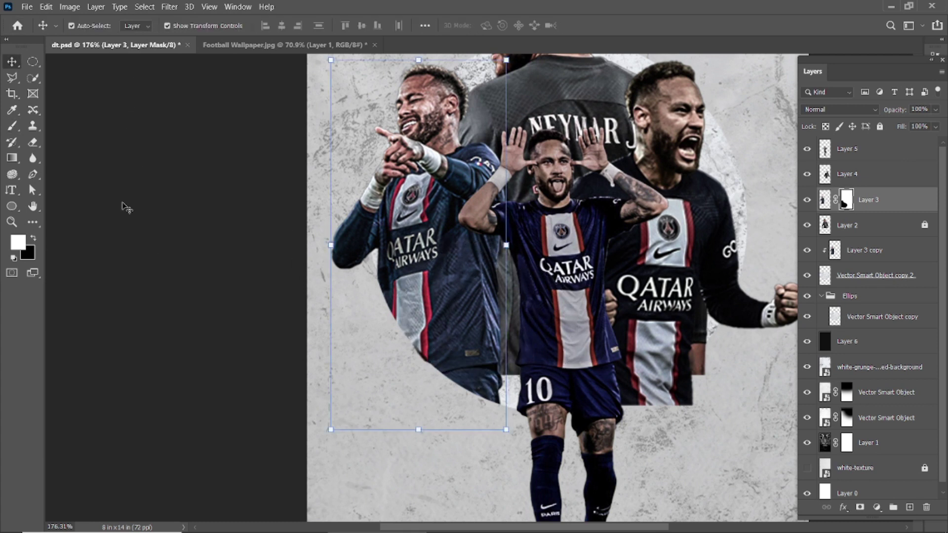
pyautogui.click(171, 252)
pyautogui.hotkey('ctrl', '0')
pyautogui.click(527, 206)
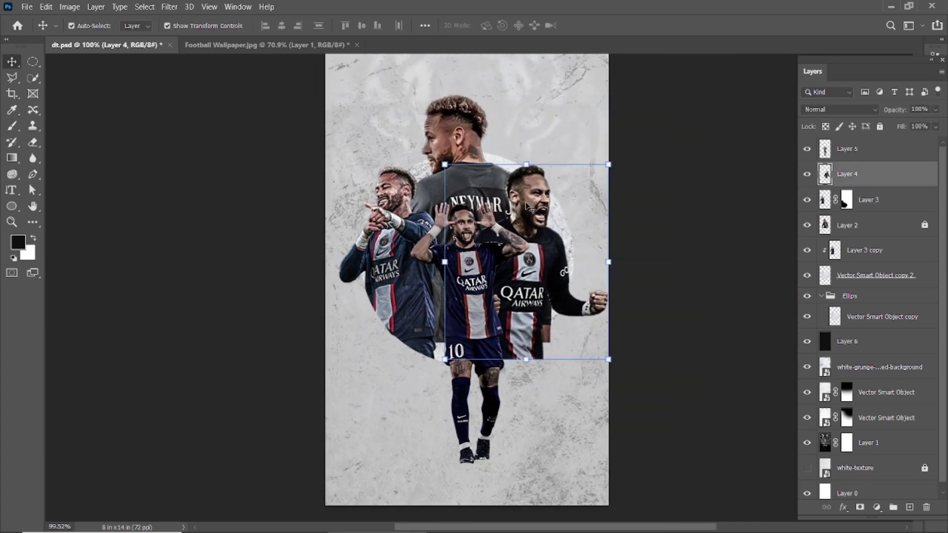
pyautogui.hotkey('ctrl', 'j')
pyautogui.moveTo(859, 177)
pyautogui.mouseDown()
pyautogui.moveTo(866, 252)
pyautogui.moveTo(872, 233)
pyautogui.mouseUp()
pyautogui.keyDown('alt'); pyautogui.click(869, 239); pyautogui.keyUp('alt')
# - Add a mask to Layer 4 and paint black to hide its lower edge
pyautogui.click(861, 184)
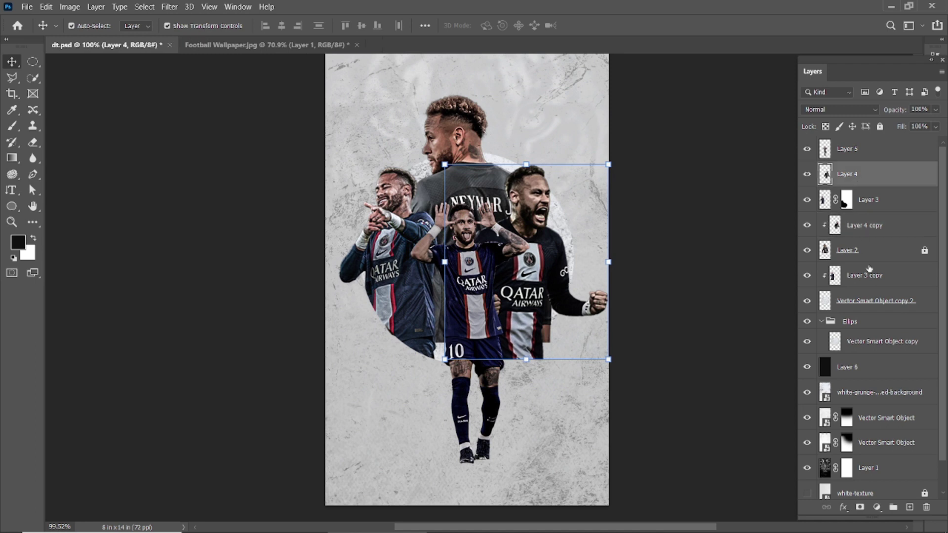
pyautogui.click(859, 507)
pyautogui.press('x')
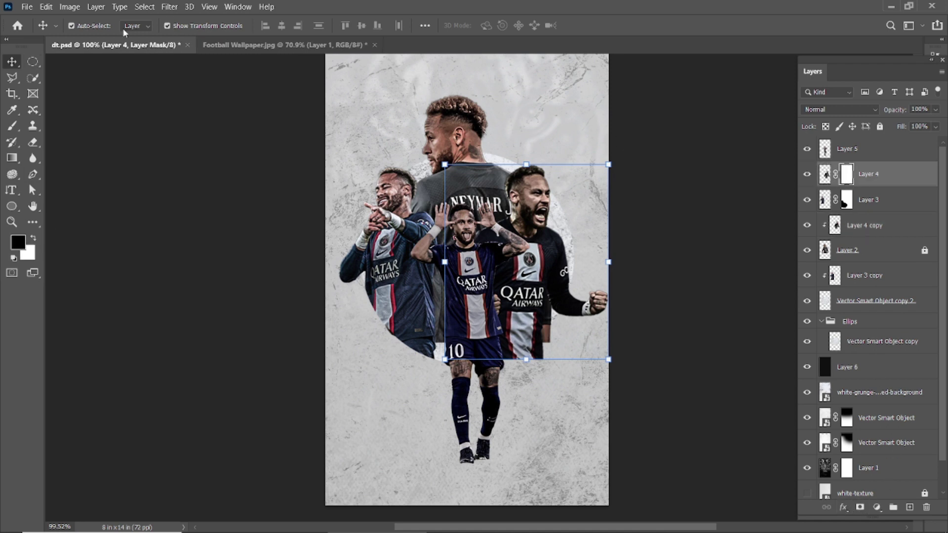
pyautogui.click(11, 125)
pyautogui.moveTo(499, 354); pyautogui.dragTo(555, 351)
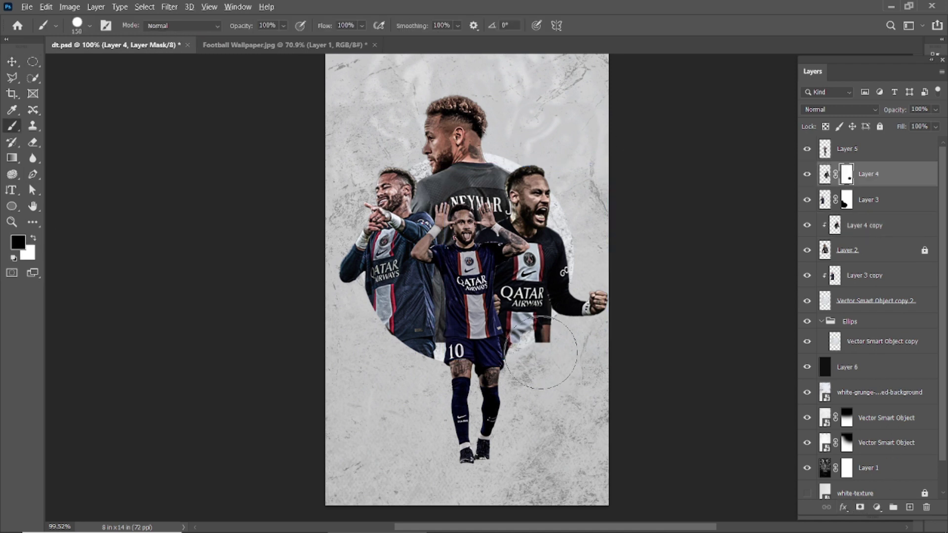
pyautogui.scroll(3, 540, 353)
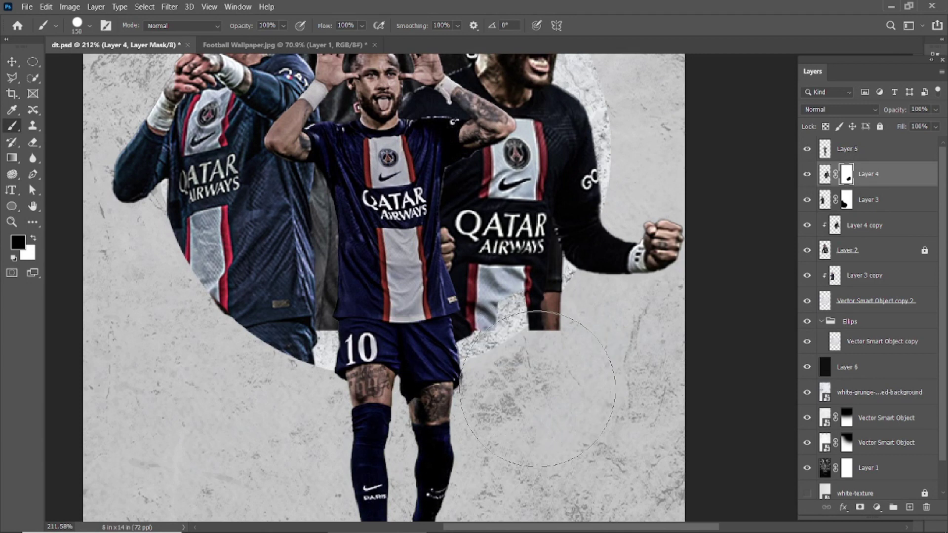
pyautogui.click(33, 238)
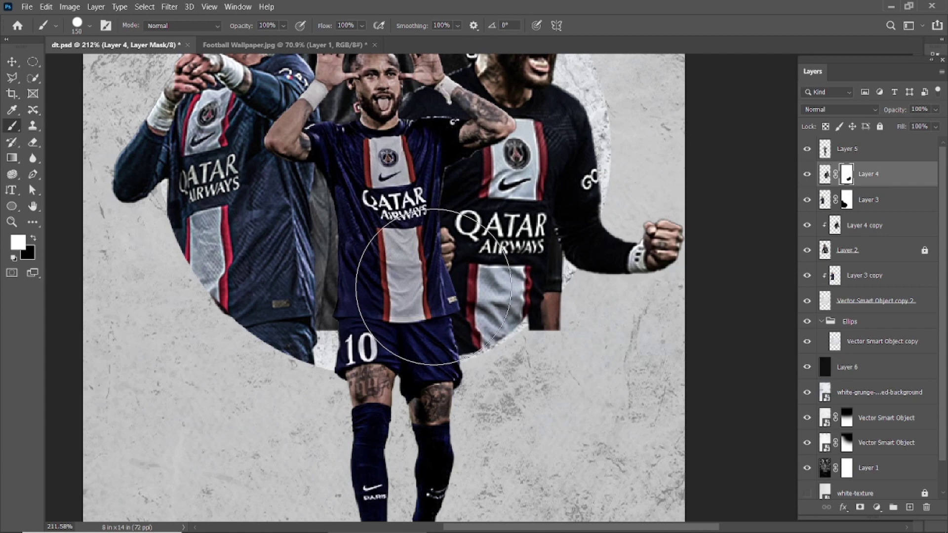
pyautogui.scroll(2, 469, 266)
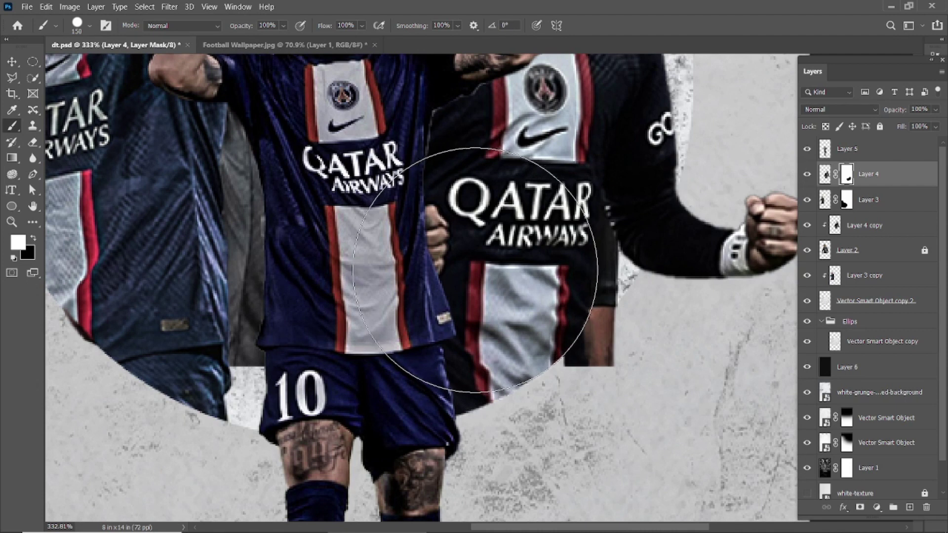
pyautogui.scroll(-4, 455, 275)
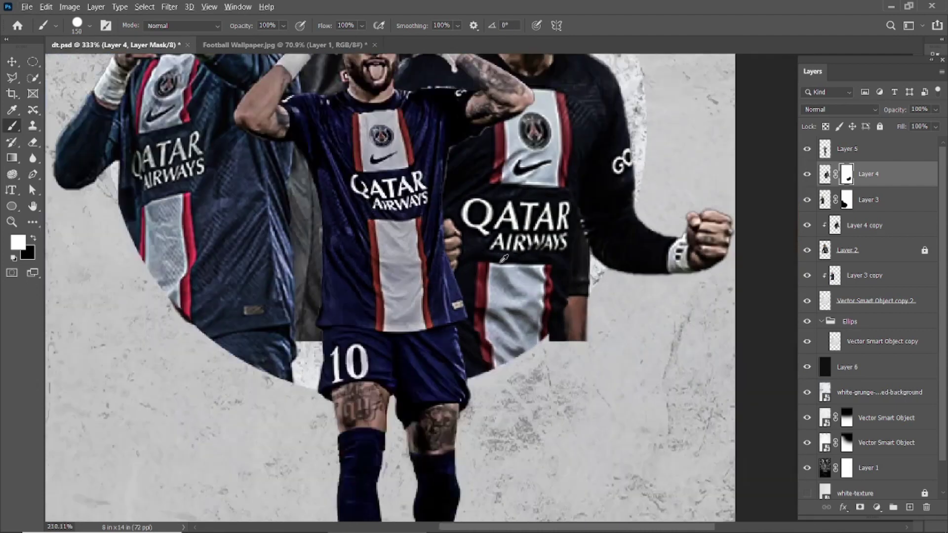
# - Return to the Move tool and select Layer 2
pyautogui.press('v')
pyautogui.scroll(3, 400, 138)
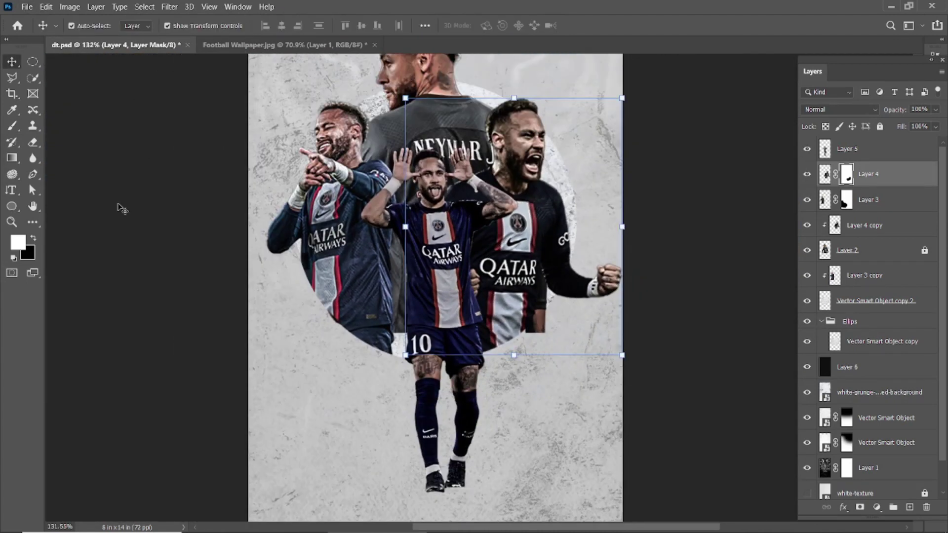
pyautogui.click(120, 207)
pyautogui.scroll(5, 435, 287)
pyautogui.click(901, 309)
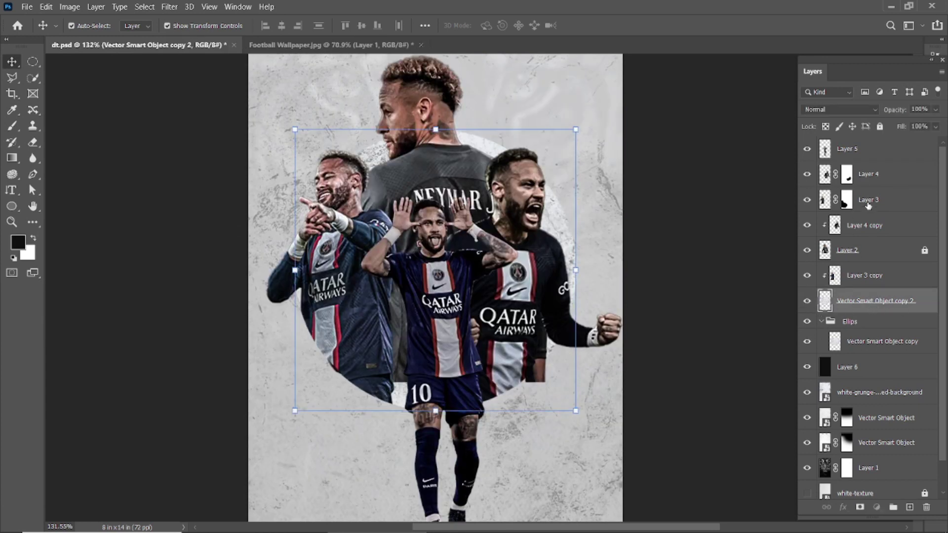
pyautogui.click(847, 250)
# - Add a mask to Layer 2 and paint with a soft round brush to fade its bottom
pyautogui.scroll(-3, 640, 70)
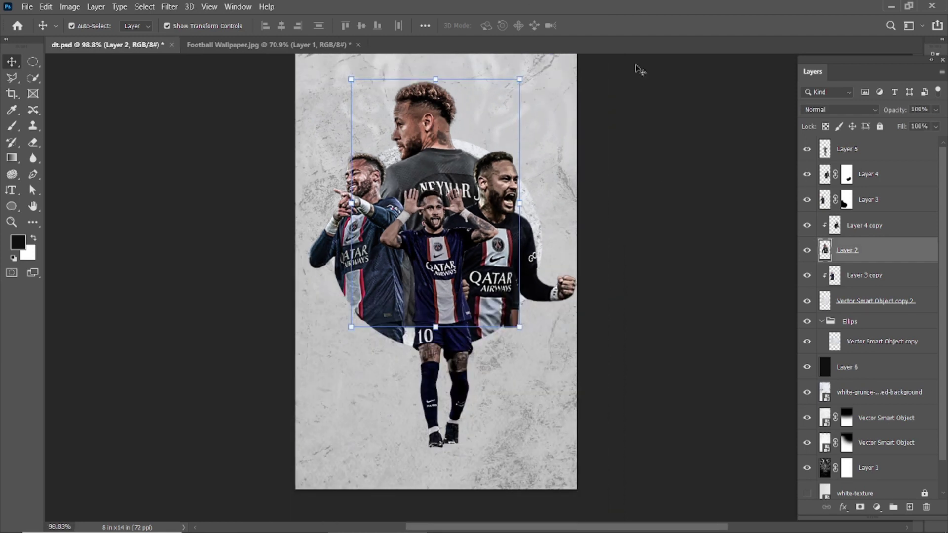
pyautogui.click(641, 70)
pyautogui.click(849, 250)
pyautogui.click(858, 509)
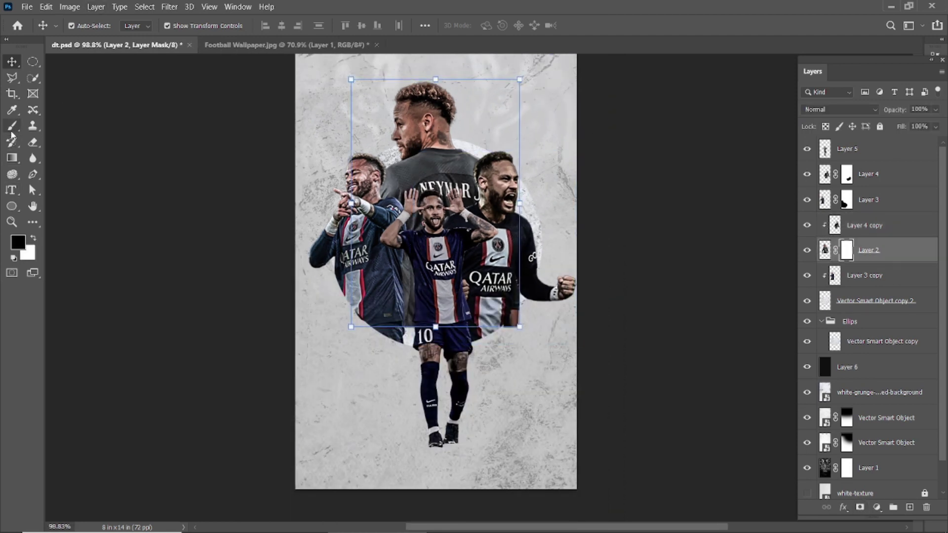
pyautogui.click(11, 126)
pyautogui.click(89, 25)
pyautogui.click(511, 4)
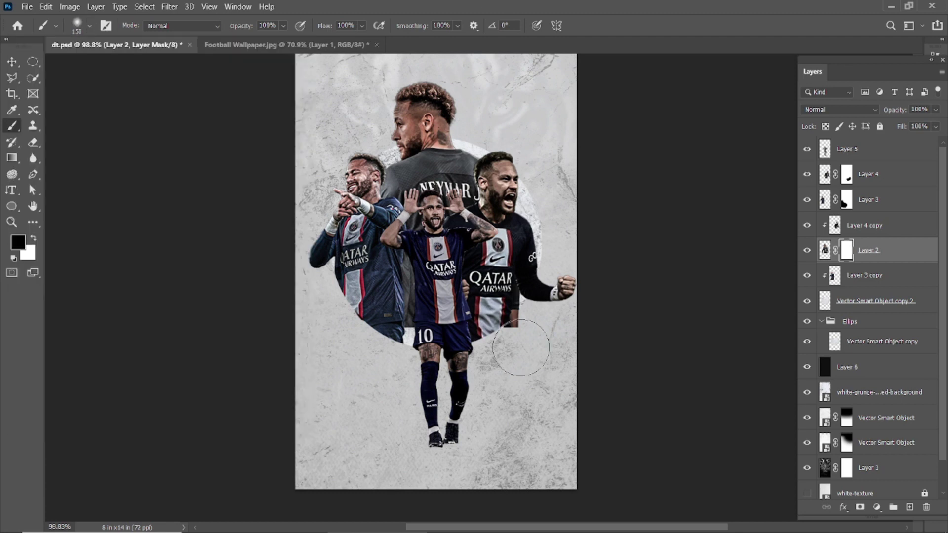
pyautogui.scroll(3, 521, 347)
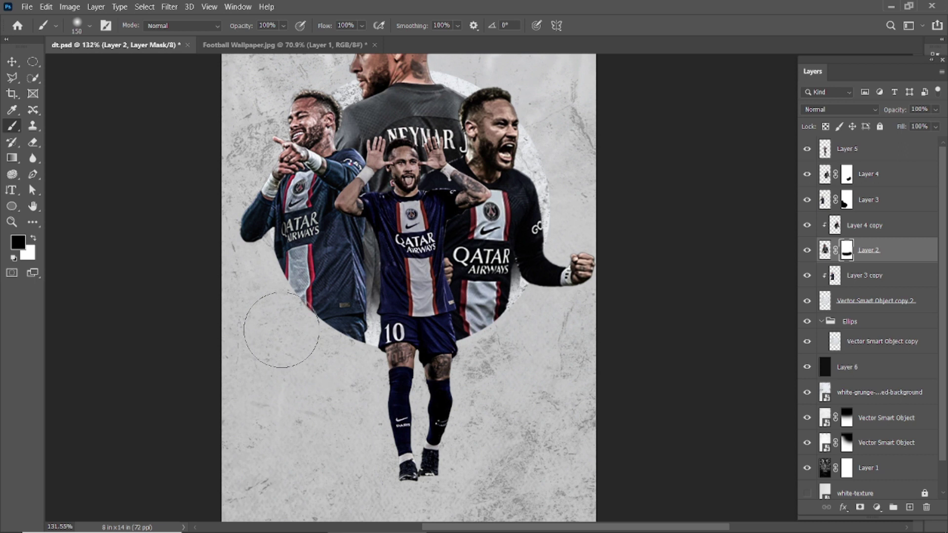
pyautogui.scroll(-3, 584, 375)
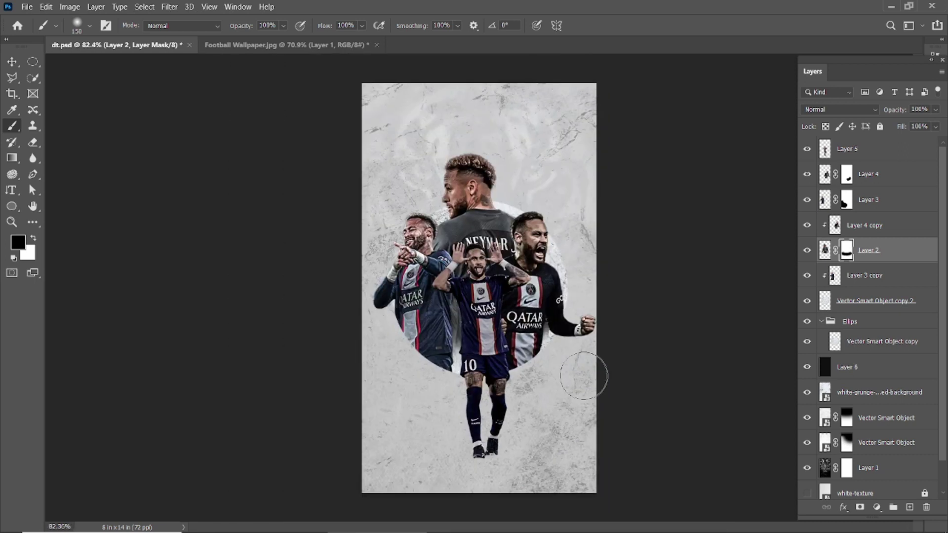
pyautogui.click(12, 61)
pyautogui.scroll(3, 550, 378)
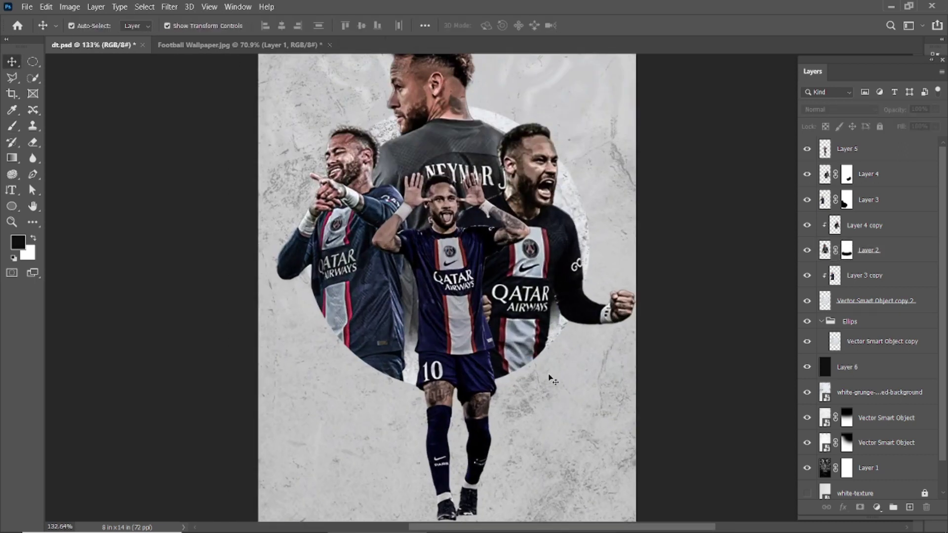
pyautogui.scroll(-3, 550, 378)
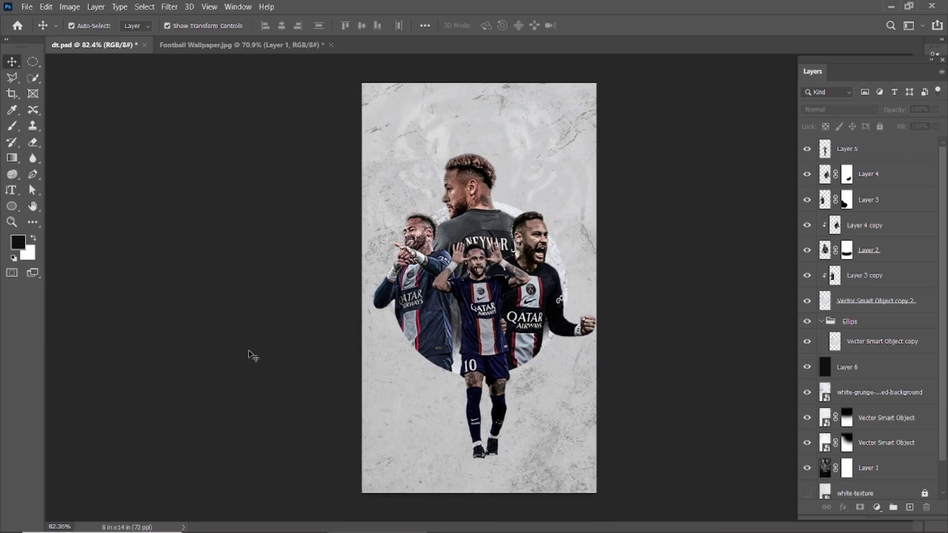
pyautogui.scroll(1, 498, 339)
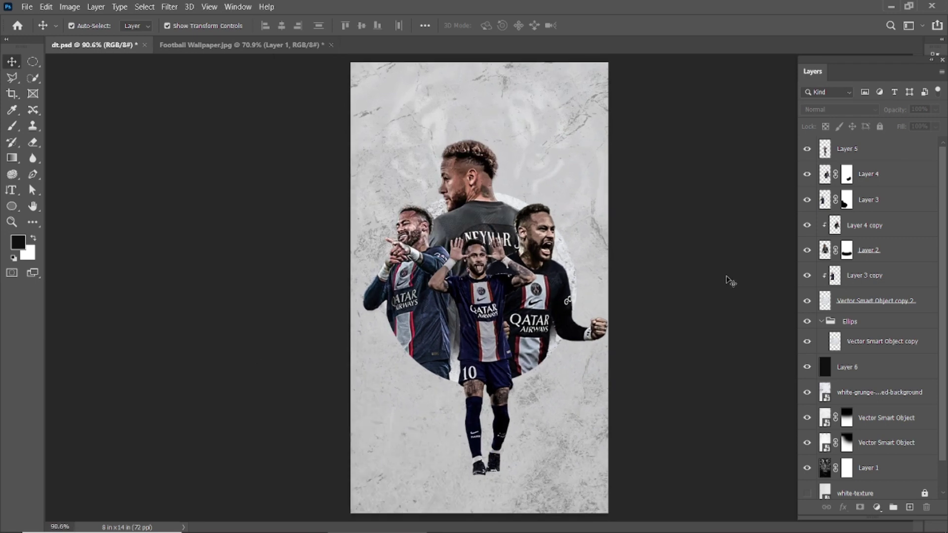
# - Drag the halftone dot layer into Ellips and scale and position it around the circle
pyautogui.moveTo(730, 281); pyautogui.dragTo(453, 353)
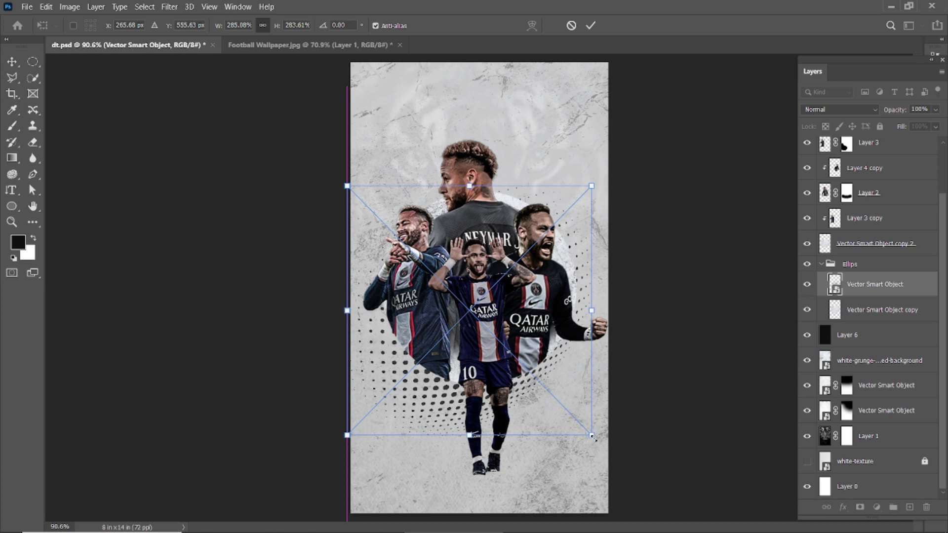
pyautogui.moveTo(592, 436); pyautogui.dragTo(645, 490)
pyautogui.moveTo(440, 386); pyautogui.dragTo(433, 372)
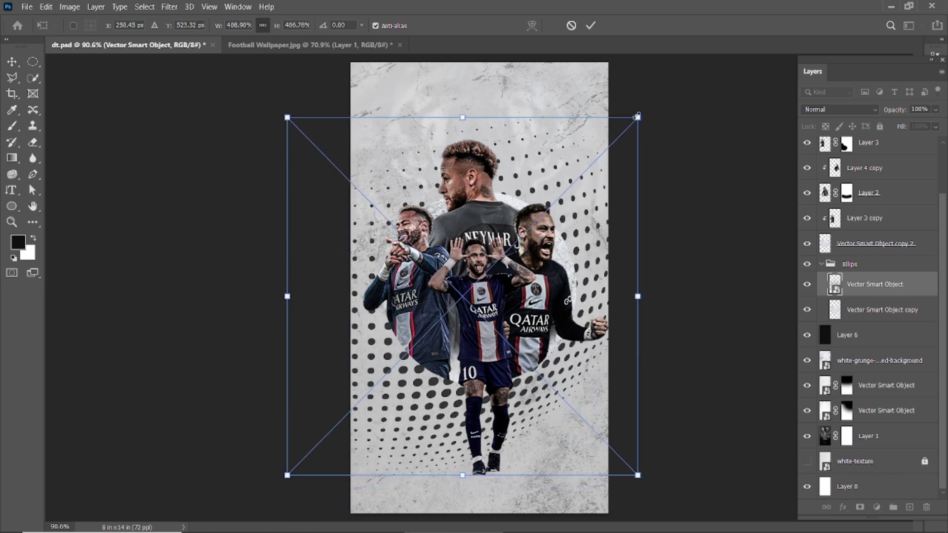
pyautogui.moveTo(637, 116); pyautogui.dragTo(611, 160)
pyautogui.moveTo(426, 382); pyautogui.dragTo(436, 379)
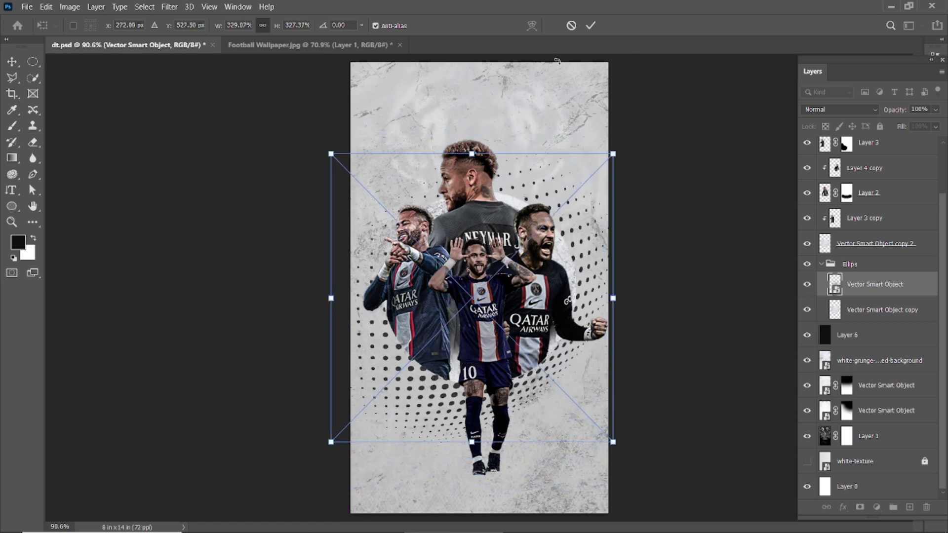
pyautogui.click(591, 25)
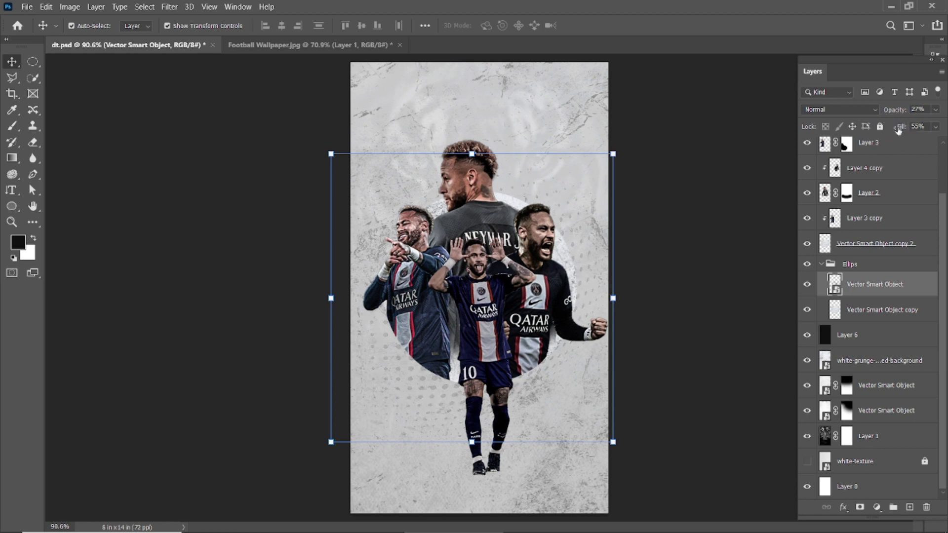
pyautogui.hotkey('ctrl', 'shift', 'alt', 'n')
# - Paint black around the poster's edges with an 1100-px brush on the new top layer
pyautogui.press('b')
pyautogui.scroll(-3, 668, 232)
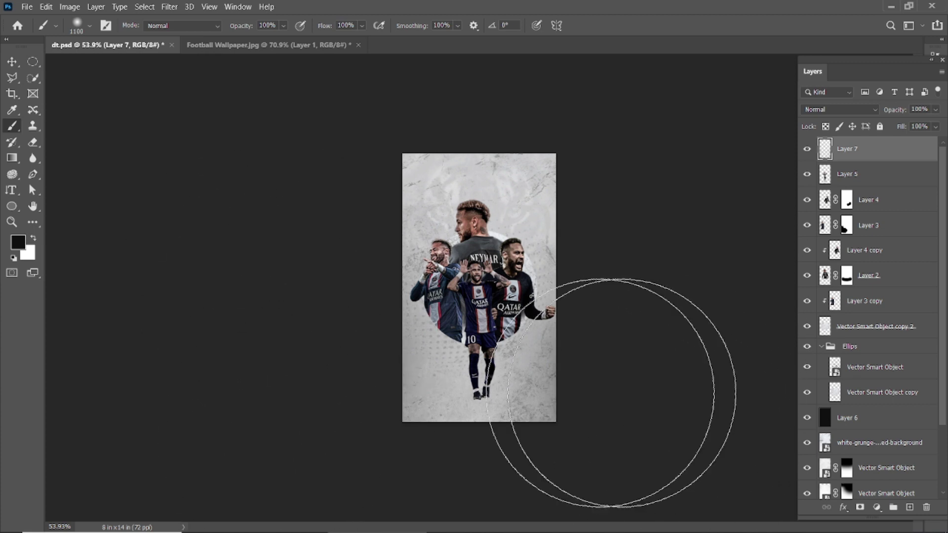
pyautogui.scroll(-1, 614, 334)
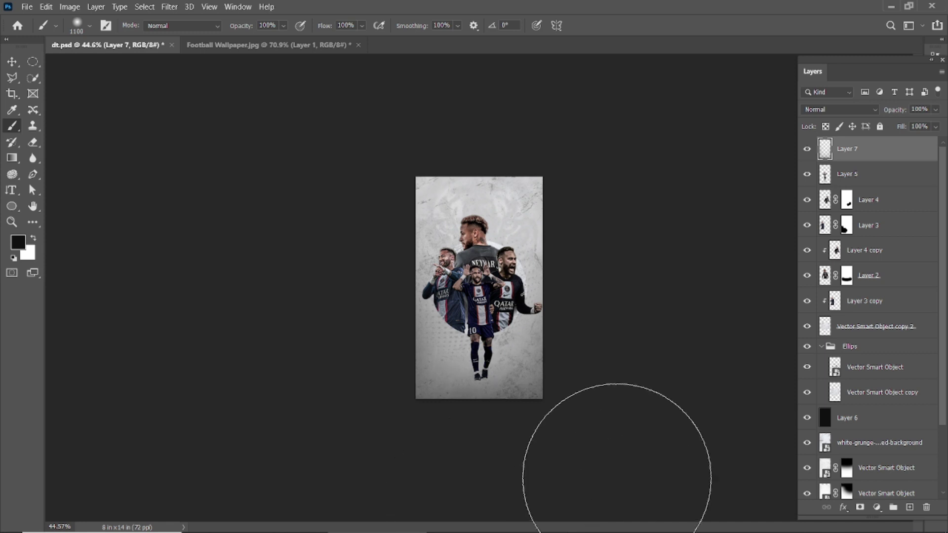
pyautogui.scroll(2, 639, 208)
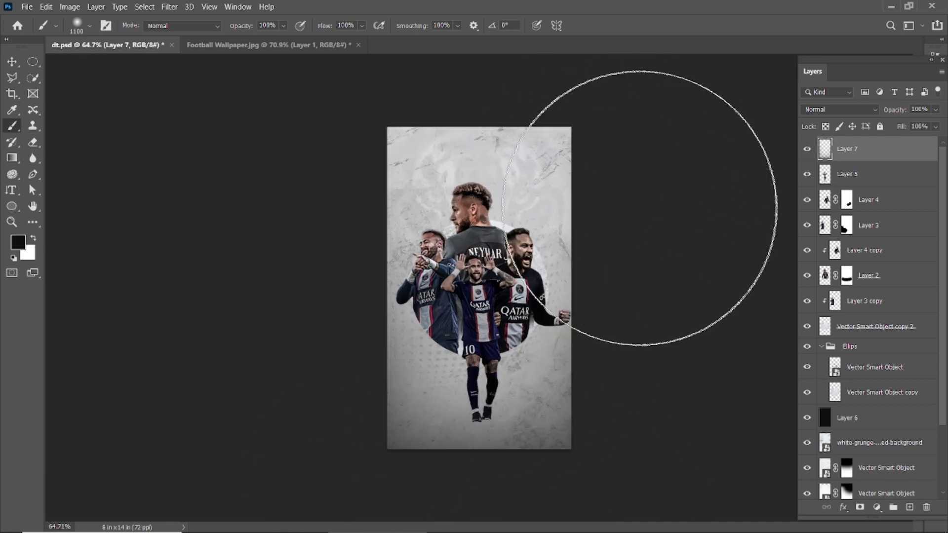
pyautogui.scroll(-2, 683, 360)
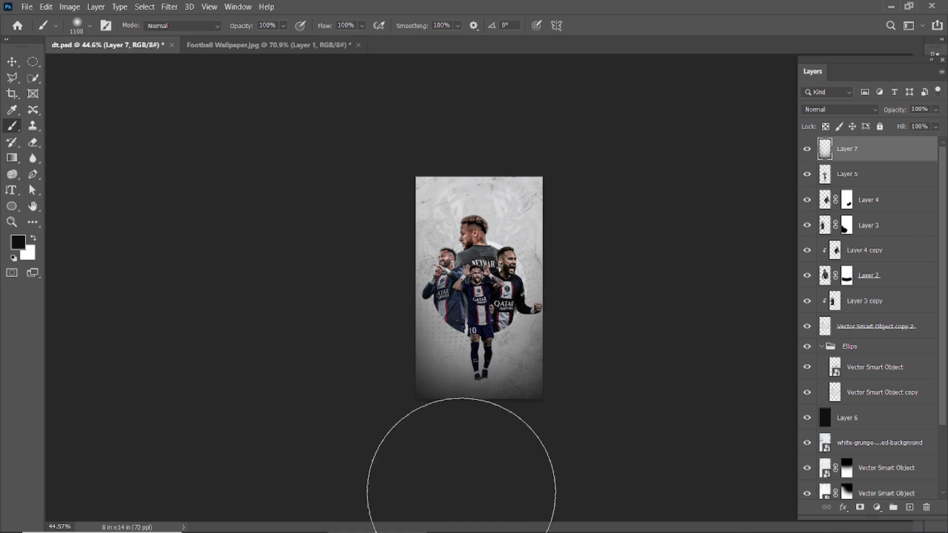
pyautogui.scroll(1, 618, 408)
pyautogui.scroll(1, 617, 390)
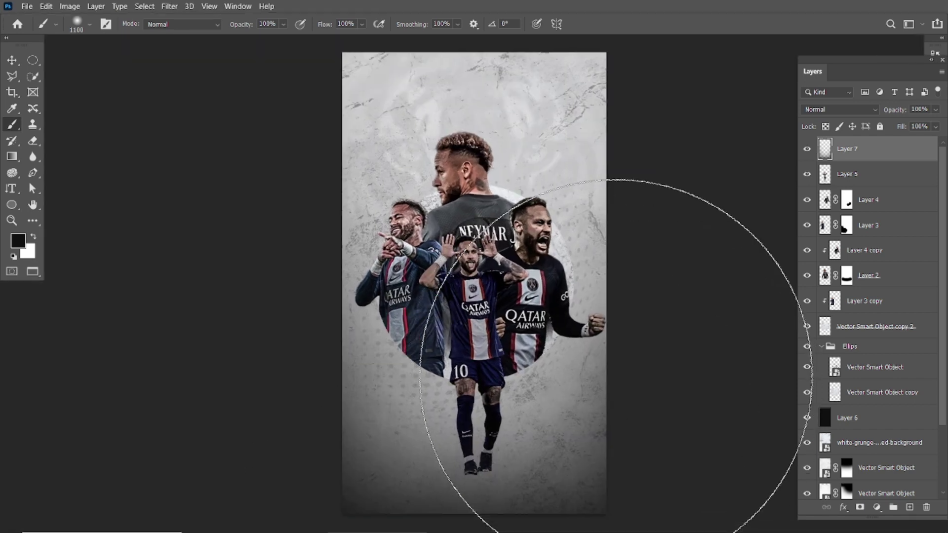
# - Preview the vignetted poster full screen, then fit the whole poster in the window
pyautogui.press('f')
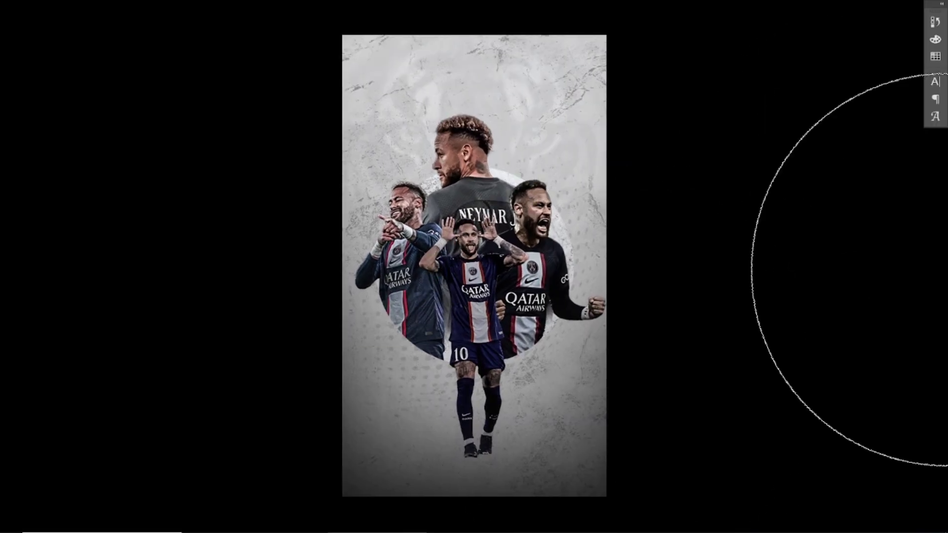
pyautogui.press('f')
pyautogui.scroll(-1, 709, 249)
pyautogui.scroll(-1, 709, 250)
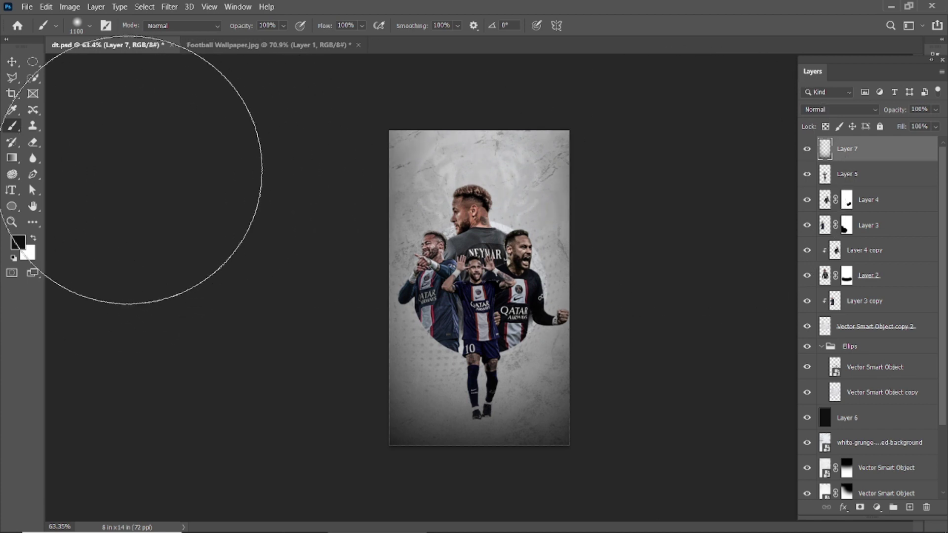
pyautogui.press('v')
pyautogui.hotkey('ctrl', '0')
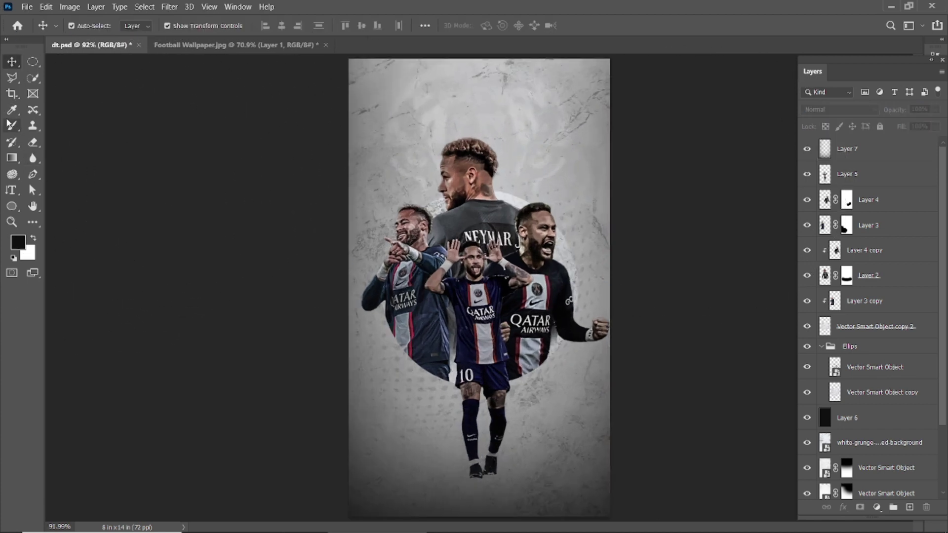
# - Paint a soft black blob under the feet on a new Layer 8 placed below Layer 5
pyautogui.click(12, 126)
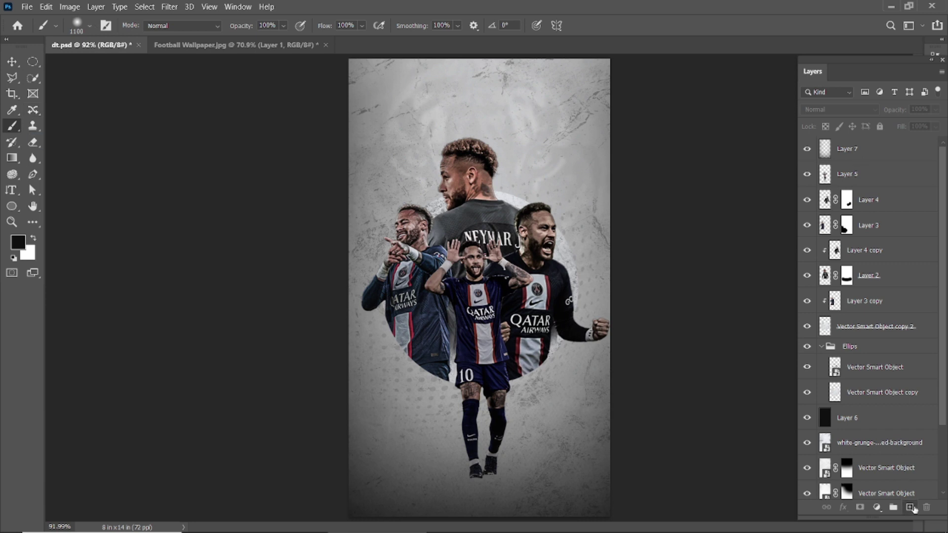
pyautogui.click(911, 507)
pyautogui.moveTo(883, 153); pyautogui.dragTo(880, 213)
pyautogui.press('[')
pyautogui.press('[')
pyautogui.press('[')
pyautogui.press('[')
pyautogui.press('[')
pyautogui.click(434, 423)
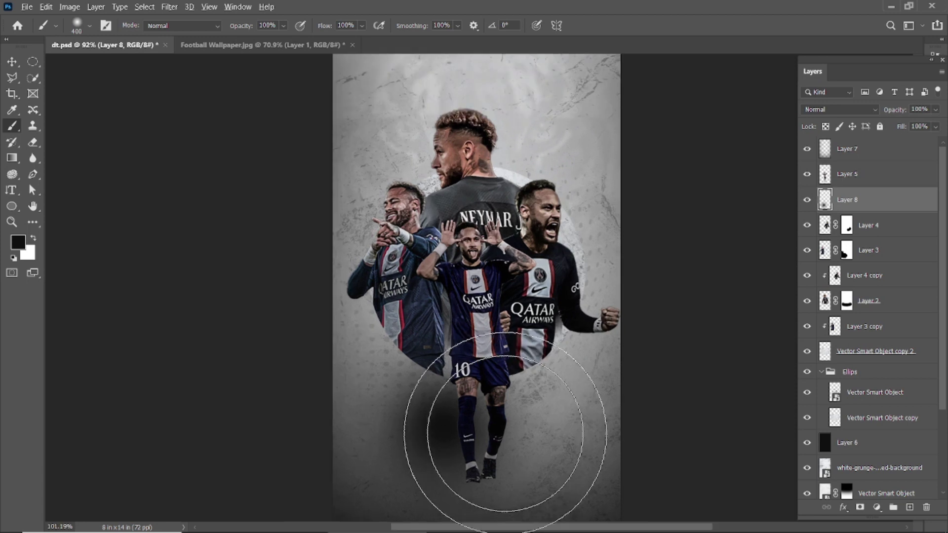
pyautogui.scroll(3, 486, 423)
# - Squash the blob into a thin, flat shadow strip beneath the player's boots
pyautogui.hotkey('ctrl', 't')
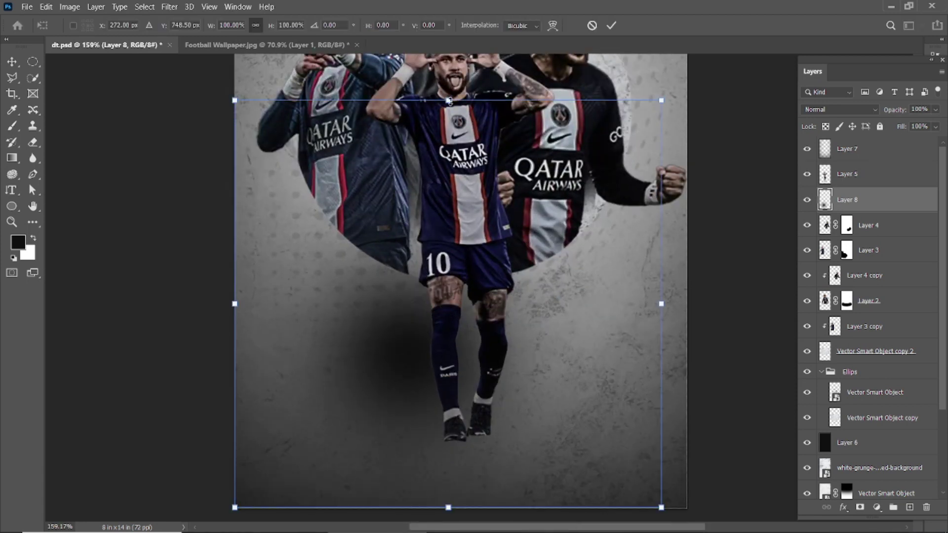
pyautogui.moveTo(448, 100); pyautogui.dragTo(449, 402)
pyautogui.moveTo(661, 455)
pyautogui.mouseDown()
pyautogui.moveTo(431, 455)
pyautogui.moveTo(476, 458)
pyautogui.moveTo(566, 439)
pyautogui.mouseUp()
pyautogui.moveTo(498, 383)
pyautogui.mouseDown()
pyautogui.moveTo(498, 462)
pyautogui.moveTo(471, 441)
pyautogui.mouseUp()
pyautogui.scroll(6, 487, 445)
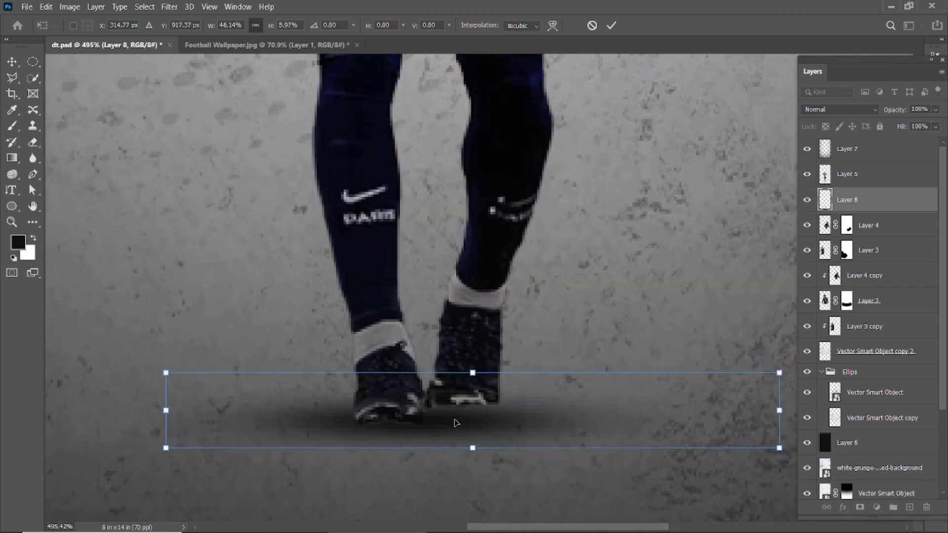
pyautogui.scroll(-4, 456, 423)
pyautogui.moveTo(574, 417); pyautogui.dragTo(563, 415)
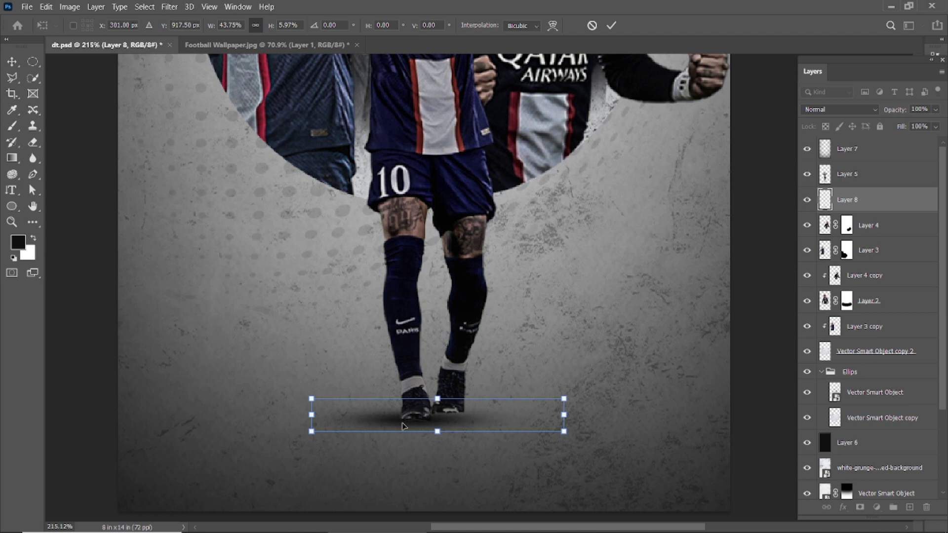
pyautogui.click(612, 26)
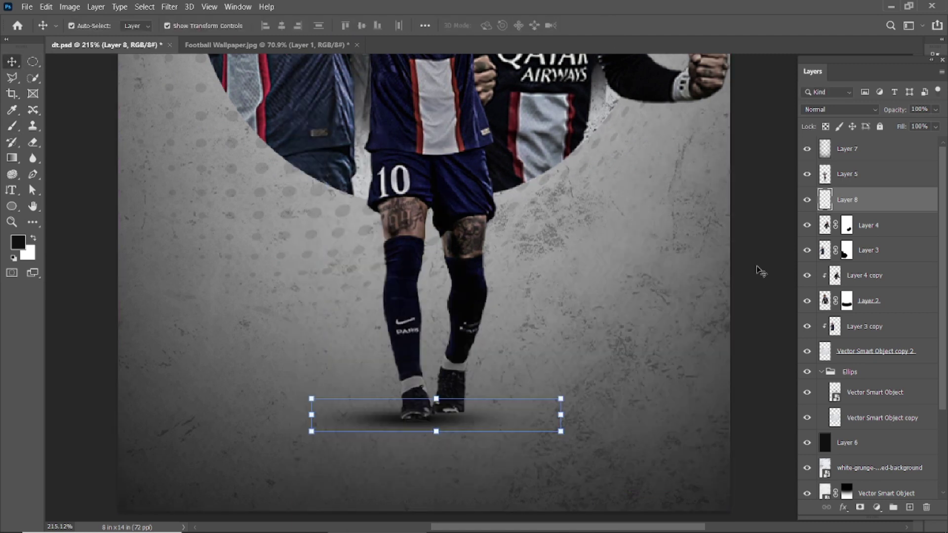
pyautogui.hotkey('ctrl', 't')
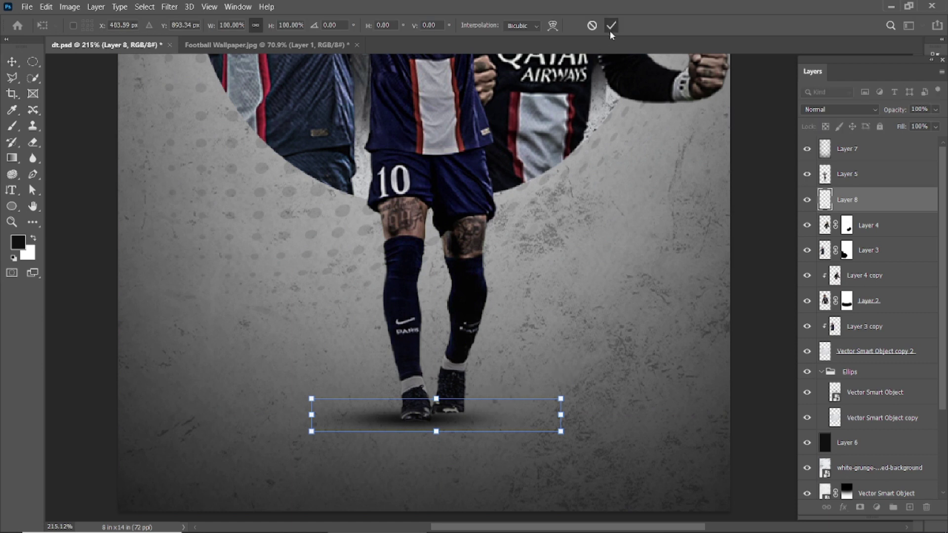
pyautogui.click(612, 25)
pyautogui.click(396, 422)
# - Duplicate the shadow layer, hide the copy, and reselect the original shadow
pyautogui.click(413, 424)
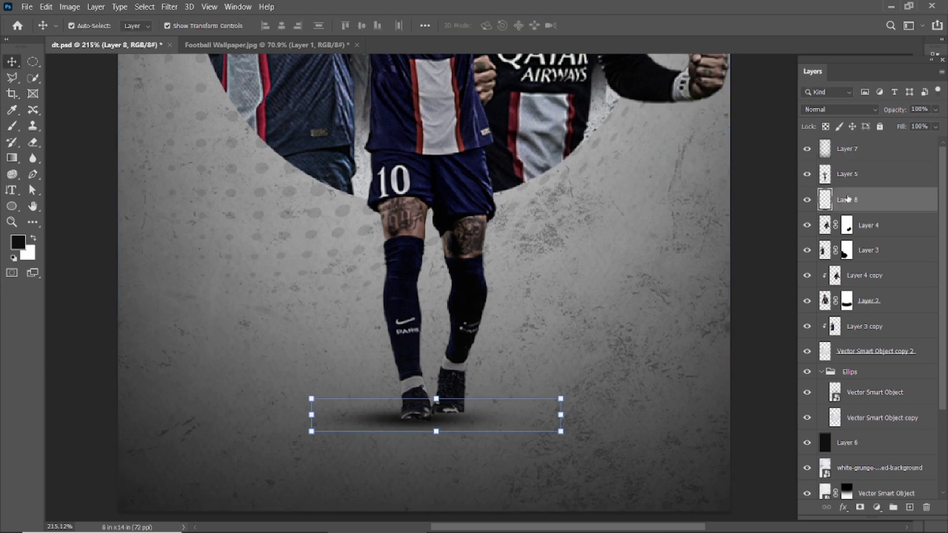
pyautogui.hotkey('ctrl', 'j')
pyautogui.click(807, 193)
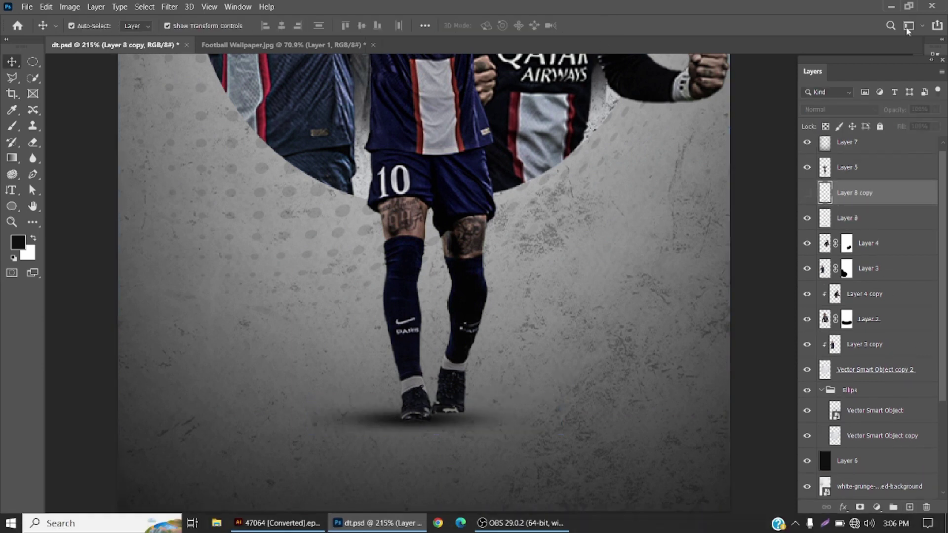
pyautogui.moveTo(381, 425); pyautogui.dragTo(388, 426)
pyautogui.click(869, 226)
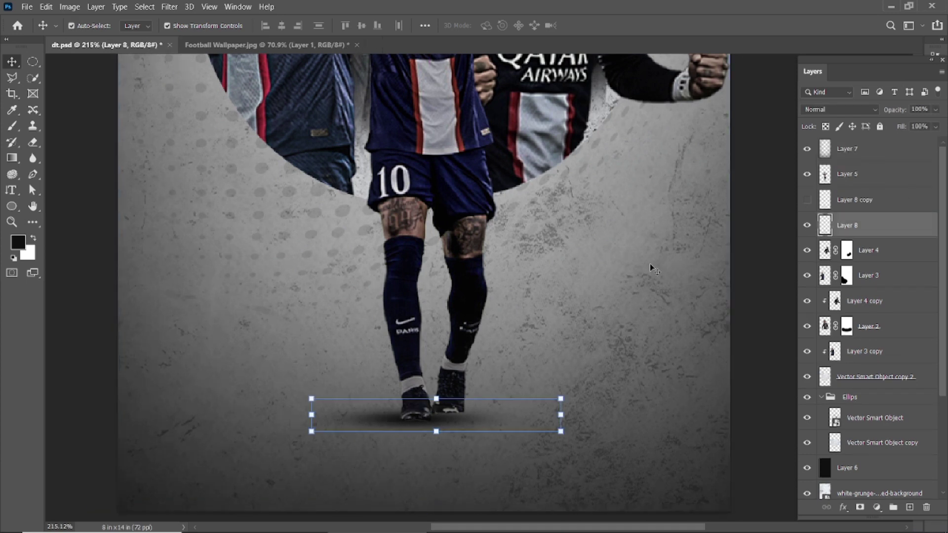
# - Nudge and slightly narrow the original shadow, then show the copy to darken it
pyautogui.hotkey('ctrl', 't')
pyautogui.scroll(2, 434, 412)
pyautogui.hotkey('alt', 'space')
pyautogui.press('Escape')
pyautogui.press('Up')
pyautogui.press('Up')
pyautogui.press('Up')
pyautogui.press('Up')
pyautogui.press('Up')
pyautogui.press('Up')
pyautogui.press('Up')
pyautogui.moveTo(587, 417); pyautogui.dragTo(571, 417)
pyautogui.press('Down')
pyautogui.press('Down')
pyautogui.press('Up')
pyautogui.press('Right')
pyautogui.press('Right')
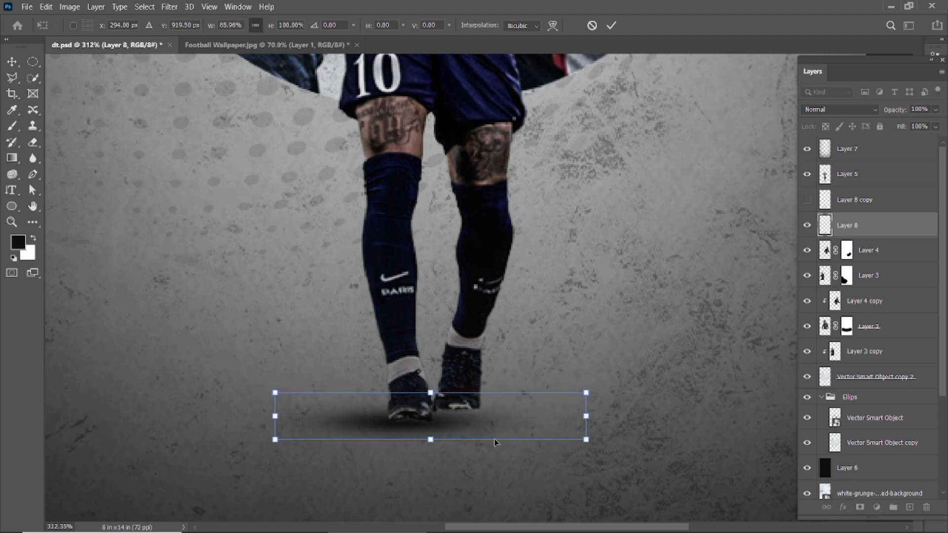
pyautogui.click(807, 199)
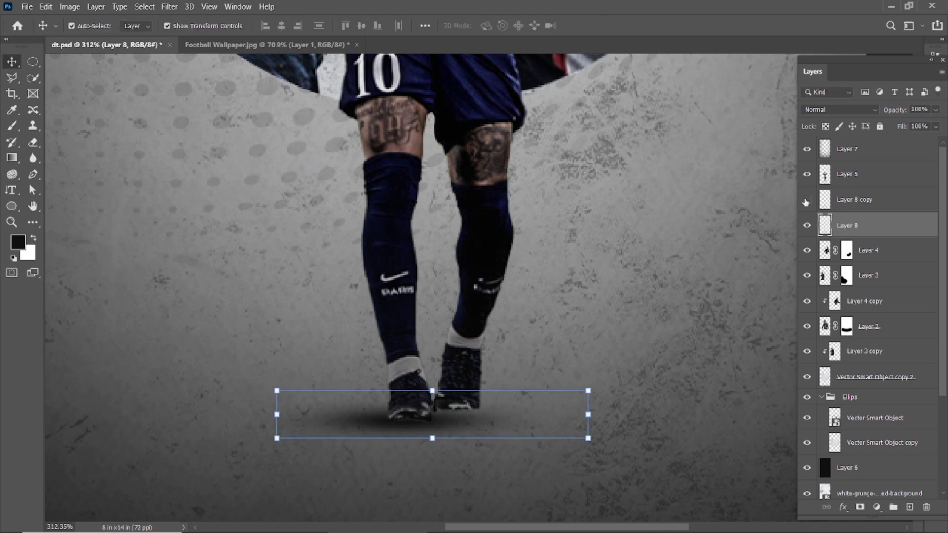
pyautogui.press('Return')
# - Shrink the duplicated shadow and tuck it beneath the boots
pyautogui.moveTo(450, 417); pyautogui.dragTo(492, 412)
pyautogui.click(856, 200)
pyautogui.hotkey('ctrl', 't')
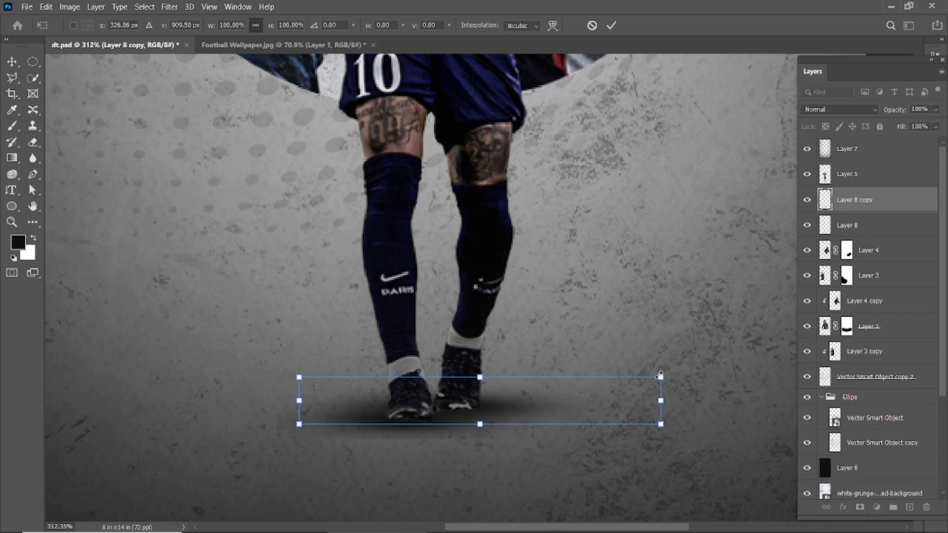
pyautogui.moveTo(663, 377); pyautogui.dragTo(586, 392)
pyautogui.moveTo(501, 420)
pyautogui.mouseDown()
pyautogui.moveTo(598, 436)
pyautogui.moveTo(733, 440)
pyautogui.mouseUp()
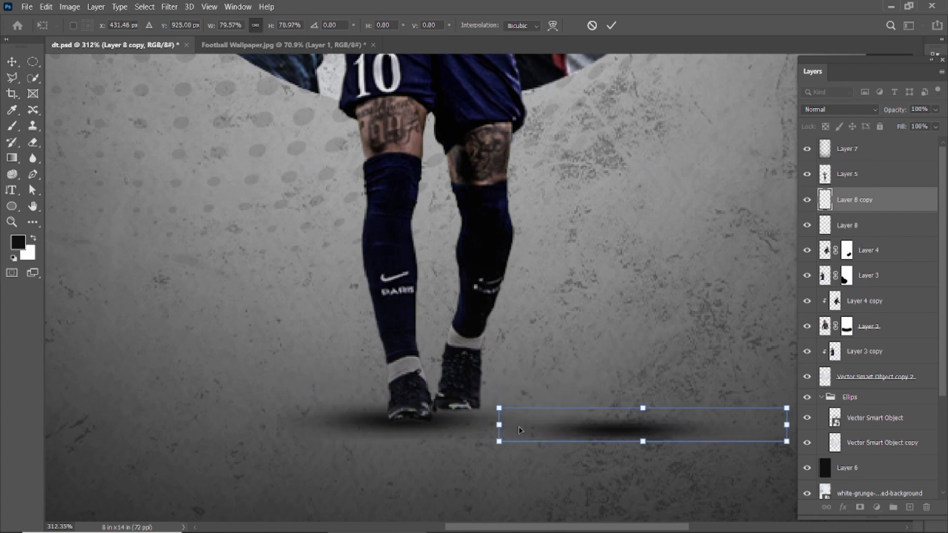
pyautogui.moveTo(500, 425); pyautogui.dragTo(536, 424)
pyautogui.moveTo(651, 414); pyautogui.dragTo(466, 396)
pyautogui.click(611, 25)
pyautogui.click(644, 343)
pyautogui.scroll(-2, 636, 336)
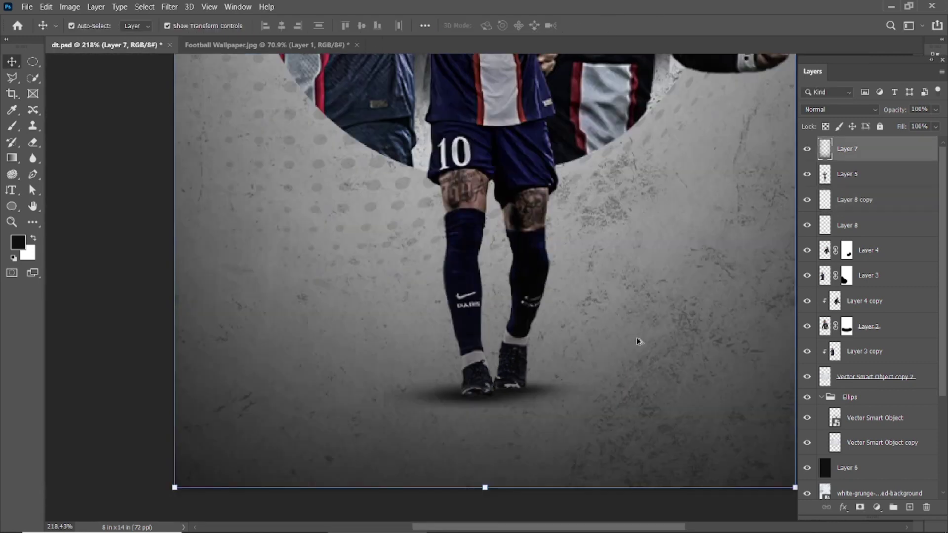
pyautogui.scroll(-3, 635, 337)
pyautogui.scroll(-2, 530, 400)
# - Place the UEFA Champions League logo file into the poster as an embedded image
pyautogui.click(27, 7)
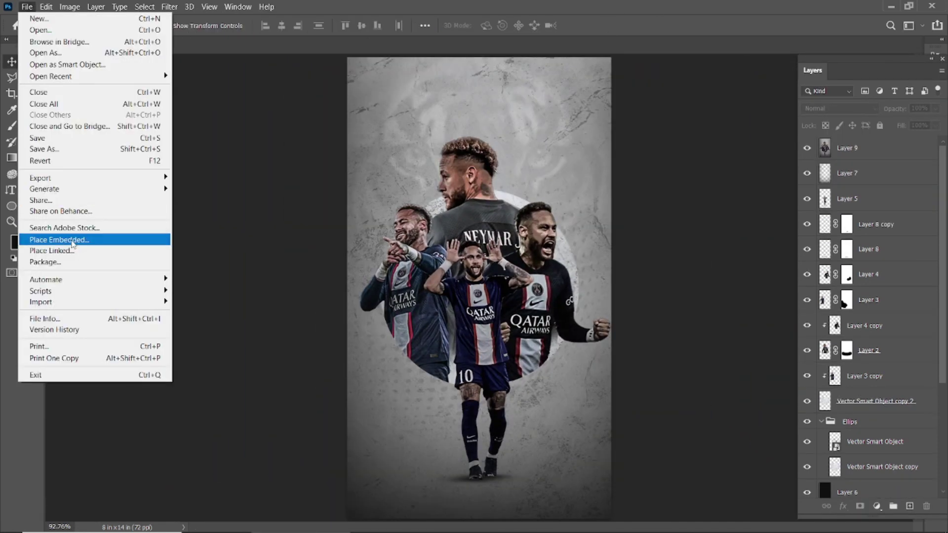
pyautogui.click(54, 242)
pyautogui.click(143, 111)
pyautogui.click(350, 358)
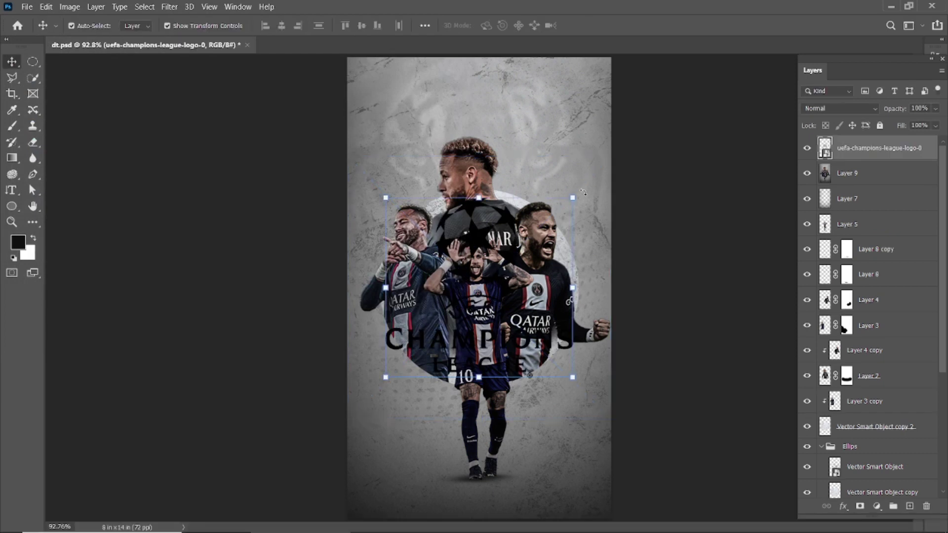
# - Shrink the logo considerably and position it at the top centre
pyautogui.moveTo(476, 244); pyautogui.dragTo(476, 121)
pyautogui.scroll(-1, 590, 147)
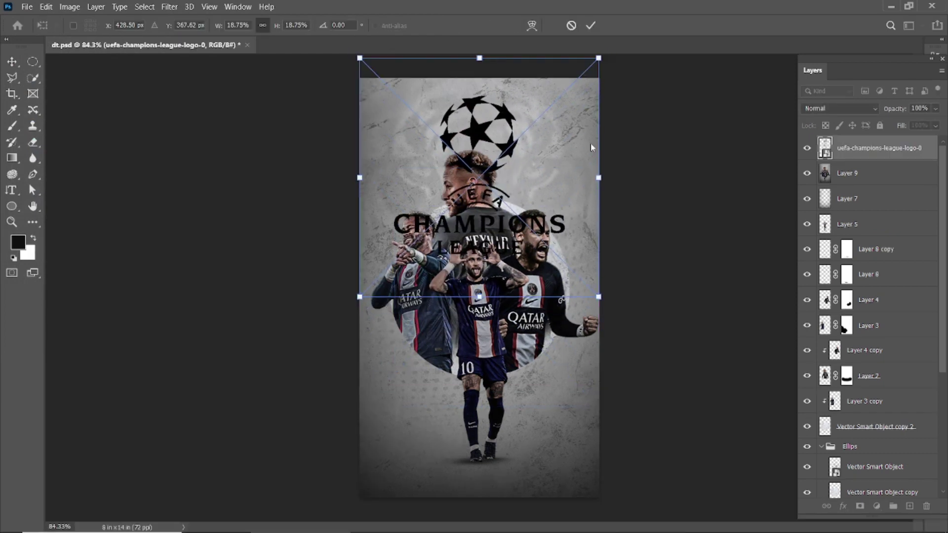
pyautogui.moveTo(599, 59); pyautogui.dragTo(521, 136)
pyautogui.moveTo(478, 168); pyautogui.dragTo(481, 111)
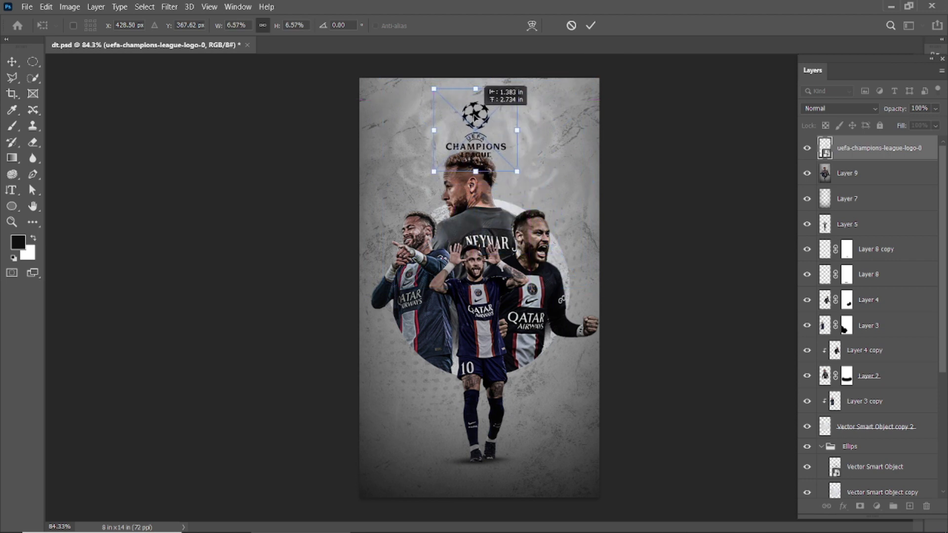
pyautogui.scroll(2, 480, 111)
pyautogui.scroll(2, 479, 110)
pyautogui.scroll(2, 480, 111)
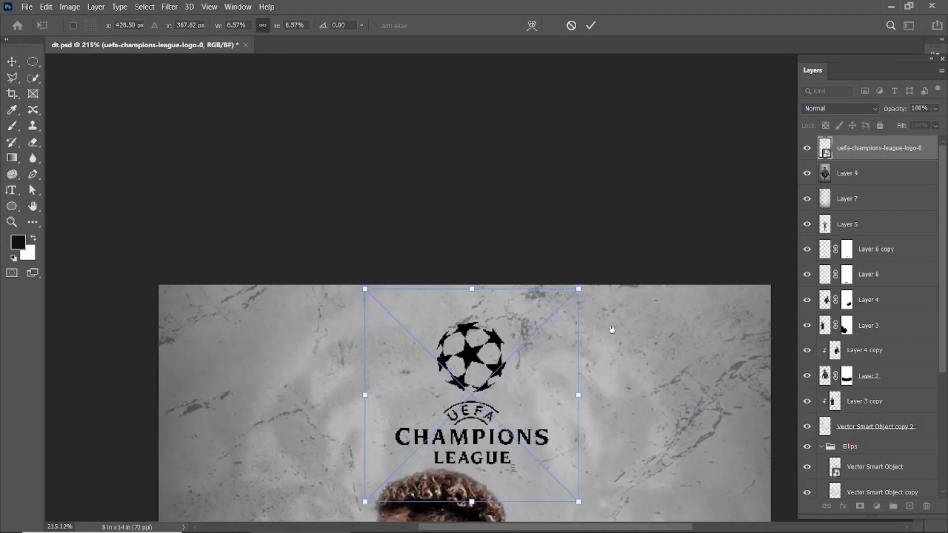
pyautogui.click(591, 25)
# - Shrink the logo a little further, commit it, and fit the poster in view
pyautogui.scroll(-5, 541, 201)
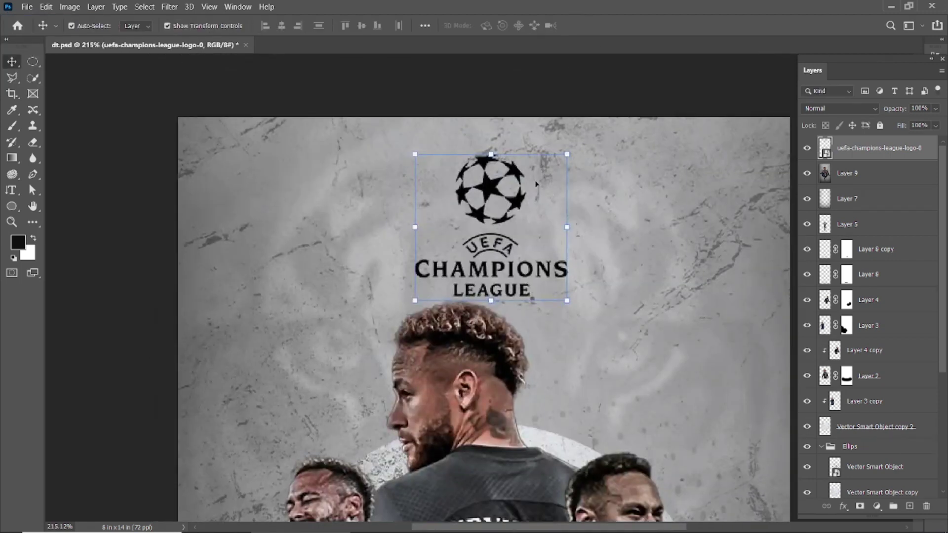
pyautogui.moveTo(556, 162)
pyautogui.mouseDown()
pyautogui.moveTo(487, 202)
pyautogui.moveTo(459, 174)
pyautogui.moveTo(476, 160)
pyautogui.mouseUp()
pyautogui.click(590, 25)
pyautogui.hotkey('ctrl', '1')
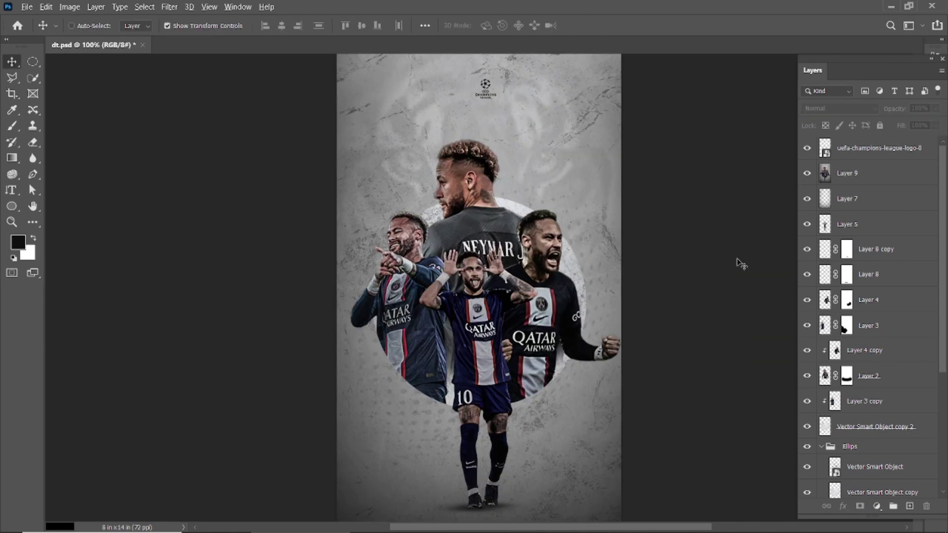
# - Stamp visible layers into Layer 10 and add a Kodak 5218 Kodak 2395 Color Lookup above it
pyautogui.hotkey('ctrl', 'shift', 'alt', 'e')
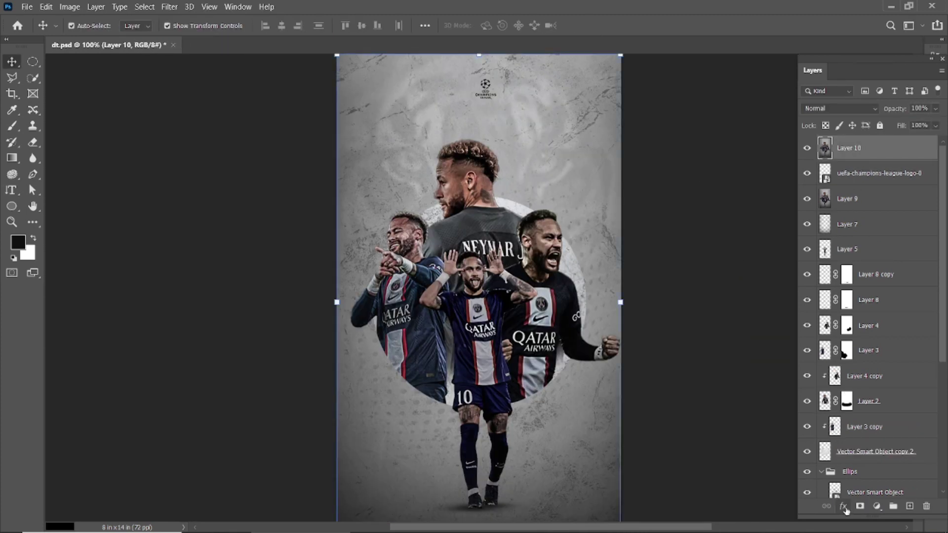
pyautogui.click(878, 507)
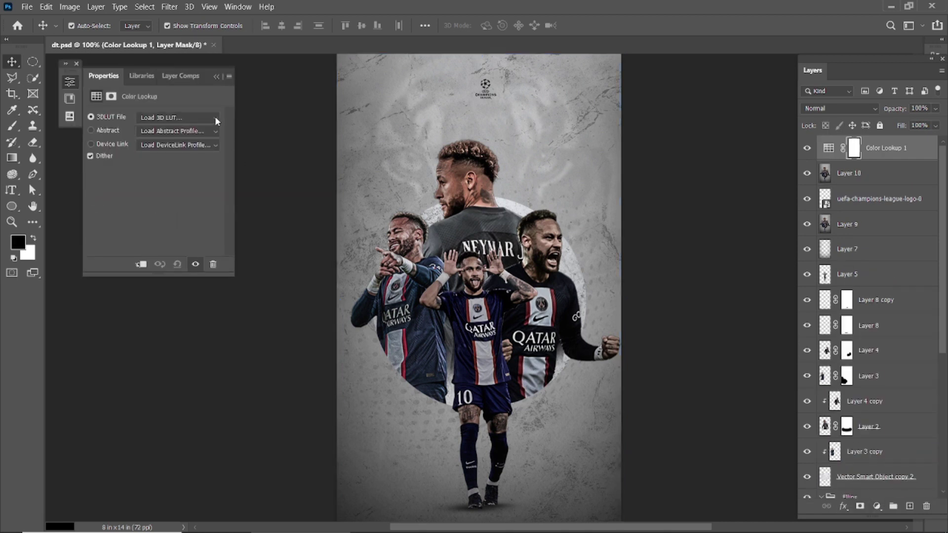
pyautogui.click(215, 116)
pyautogui.click(192, 391)
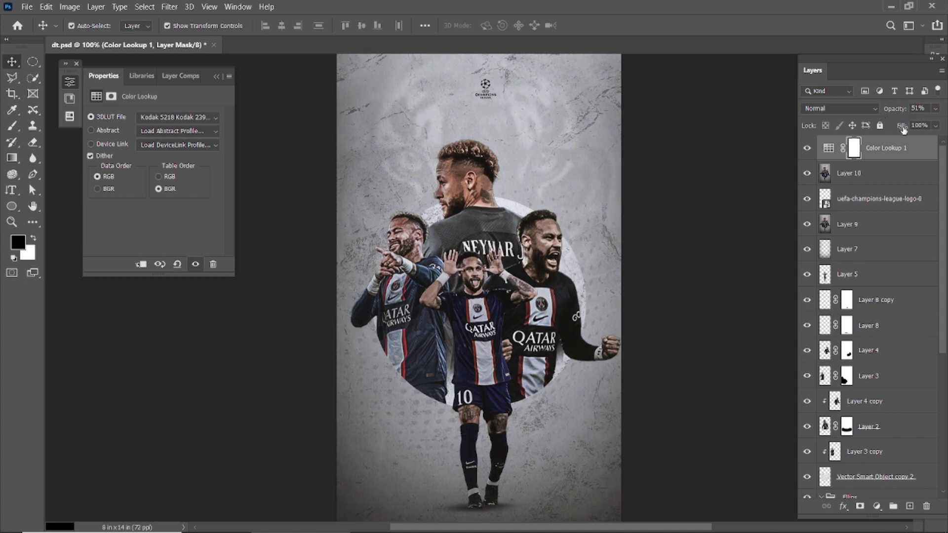
pyautogui.click(703, 211)
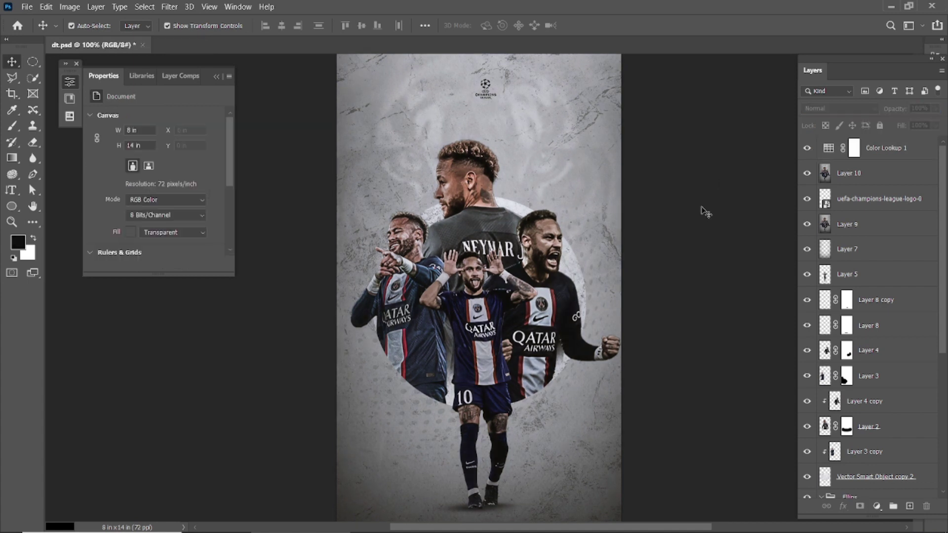
pyautogui.press('f')
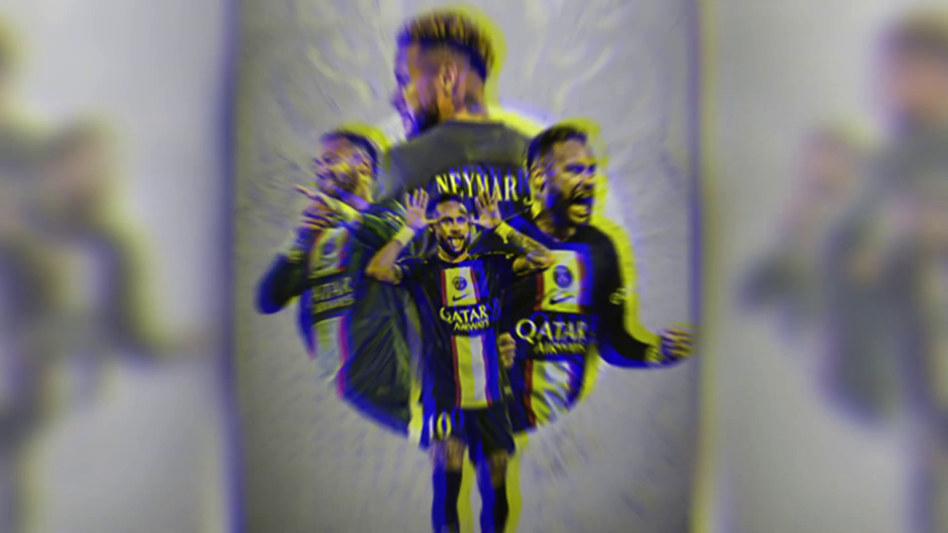